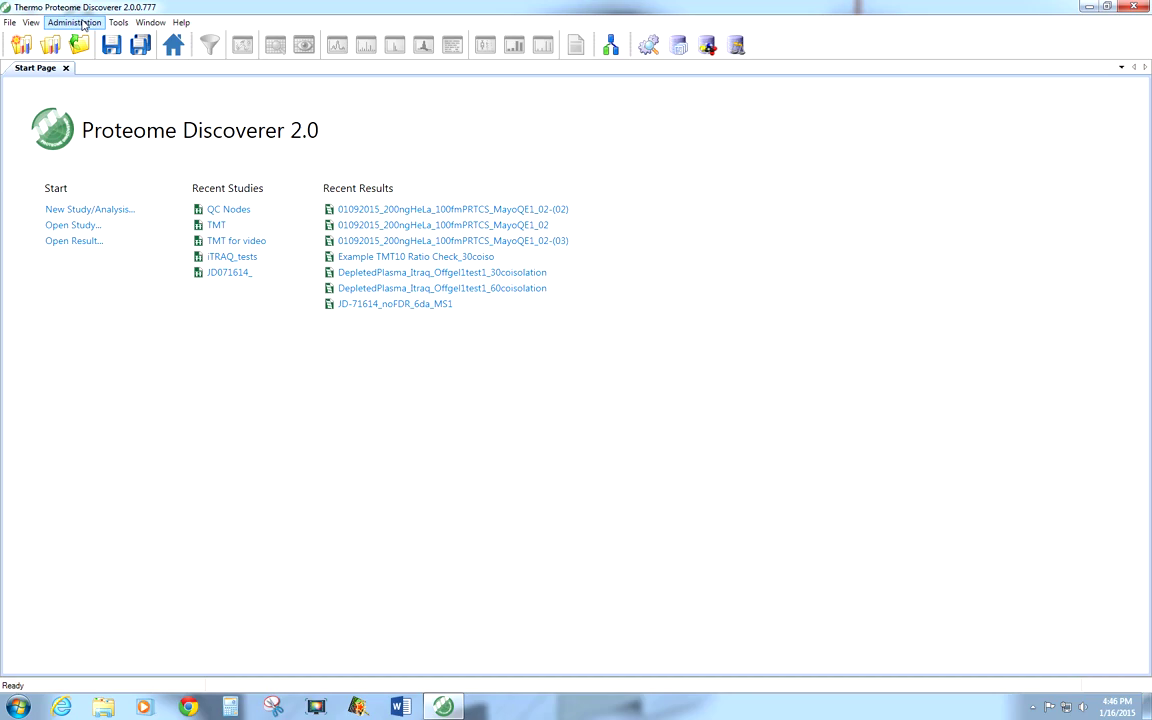
Step: Show the job queue in the administration area and look over the listed processing and consensus jobs
click(84, 24)
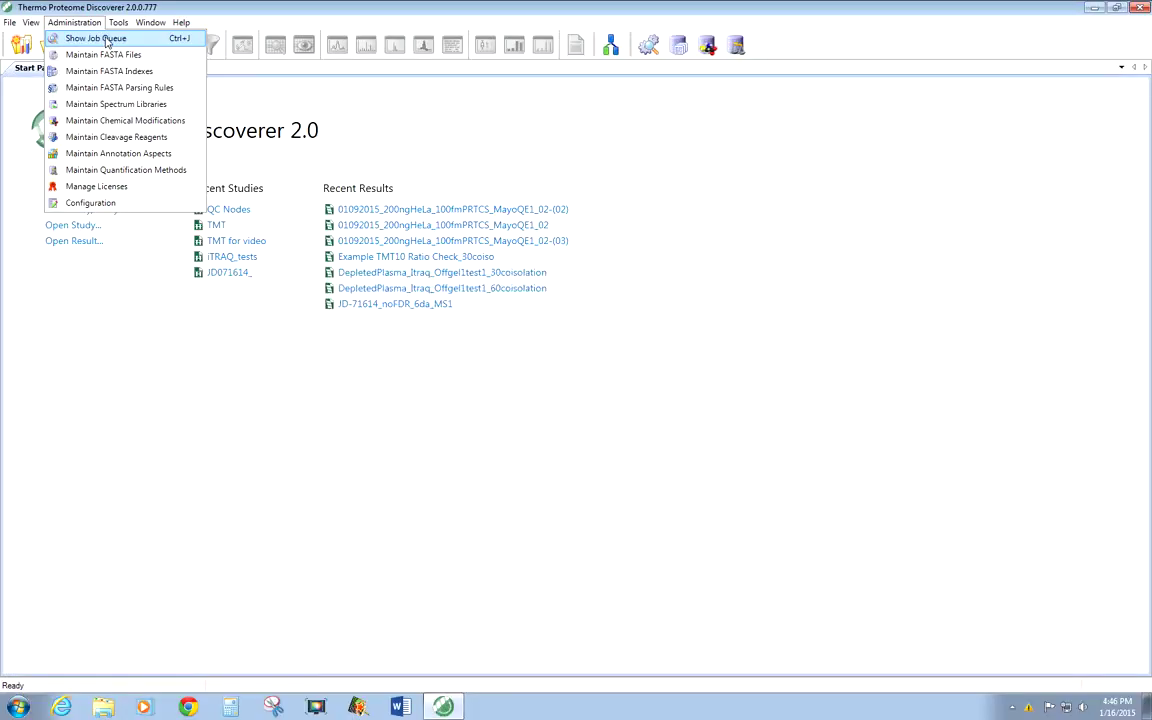
click(107, 39)
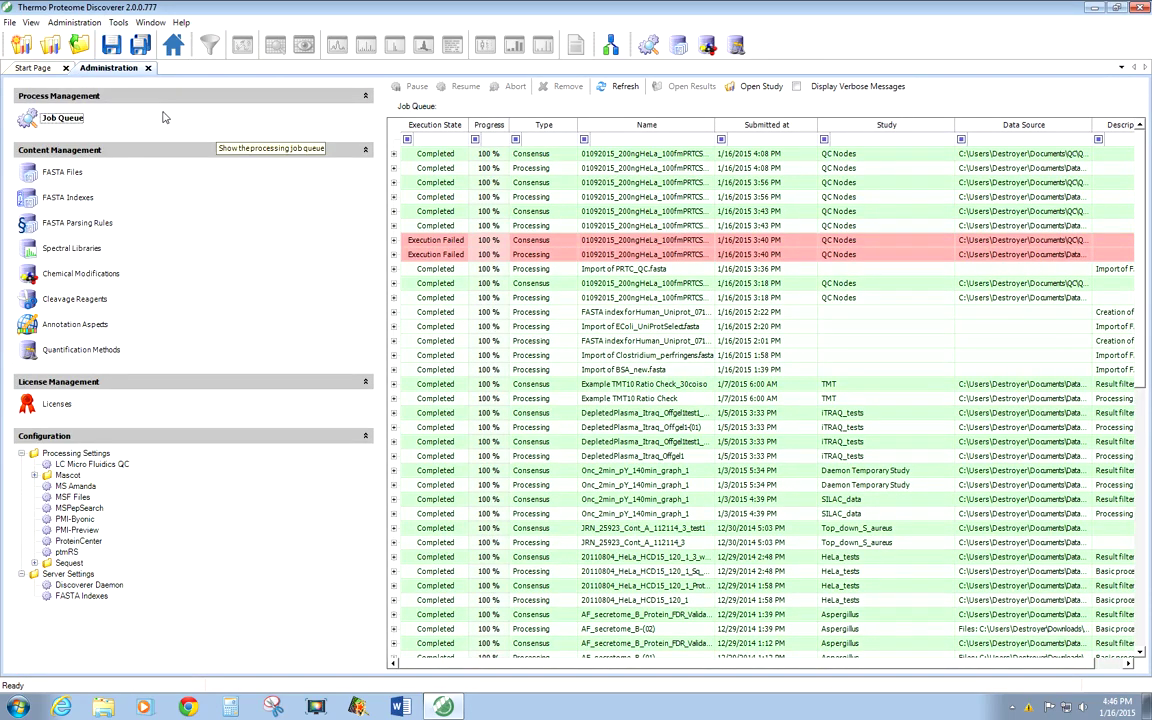
click(72, 121)
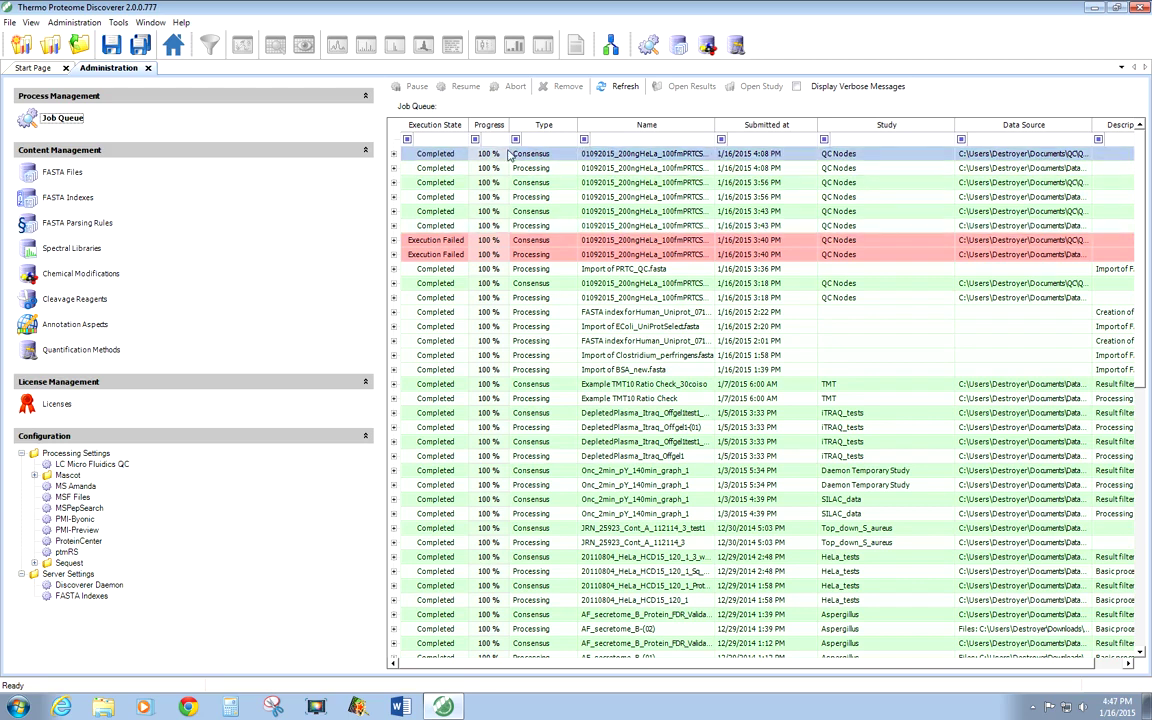
click(463, 167)
click(463, 156)
click(974, 170)
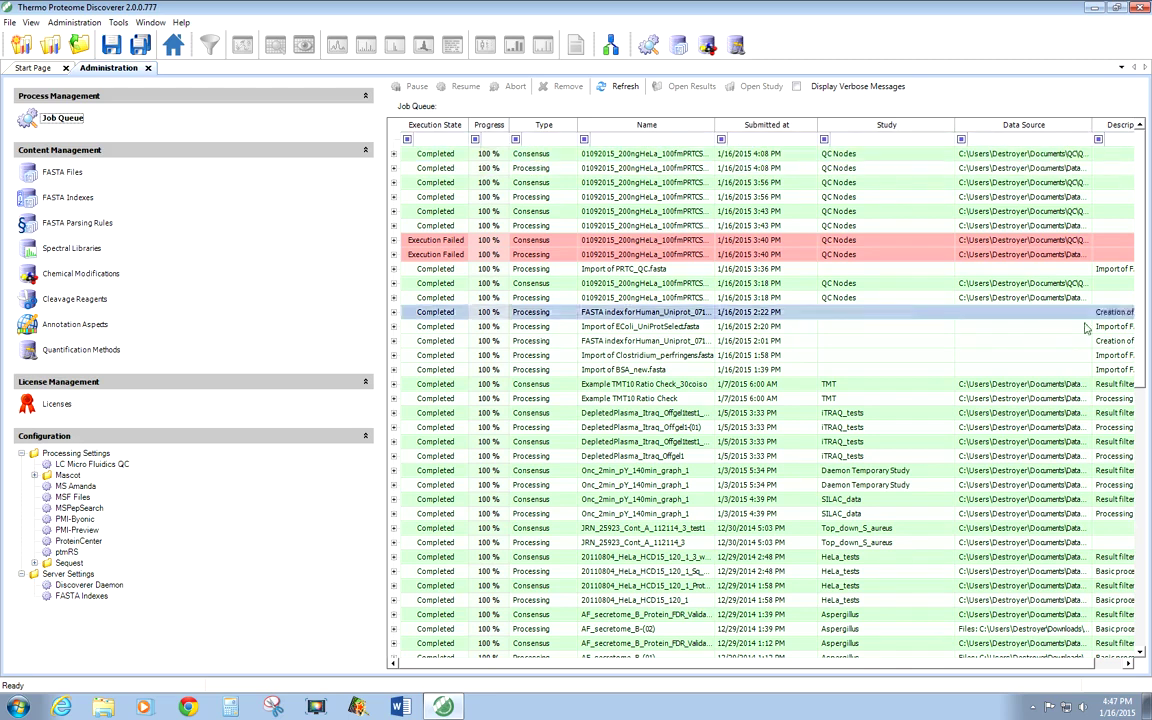
click(1128, 585)
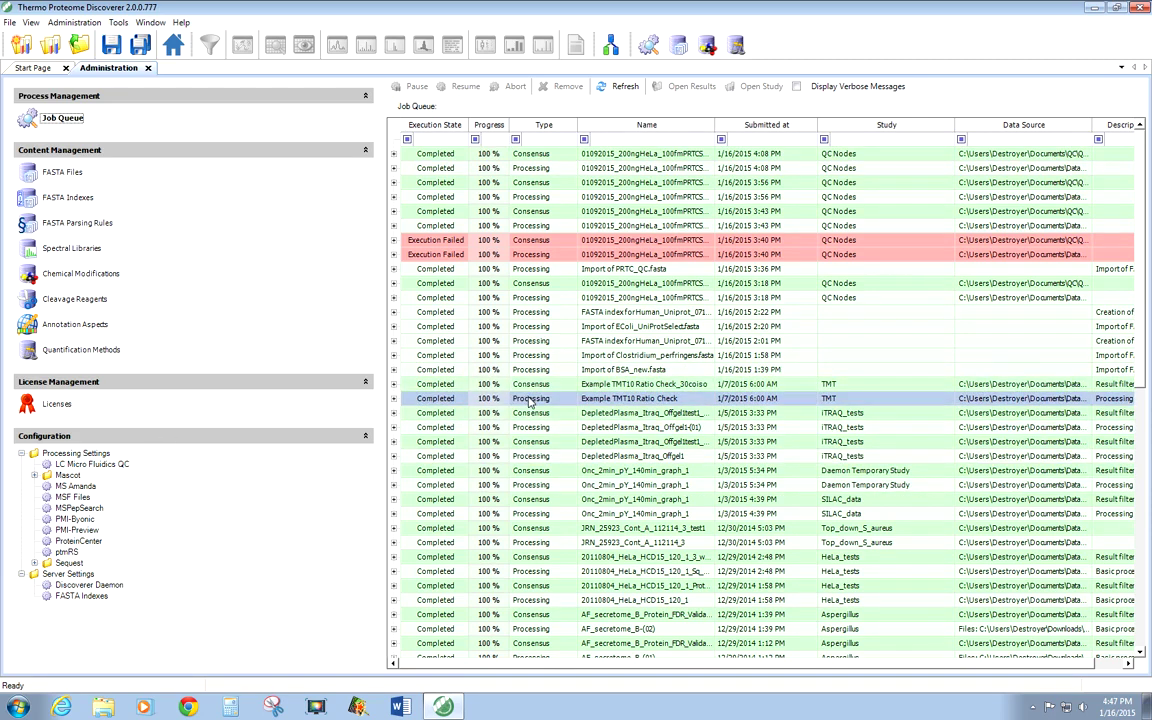
Step: Expand the Example TMT10 Ratio Check processing job and its _30coiso consensus job to read their execution messages
click(393, 399)
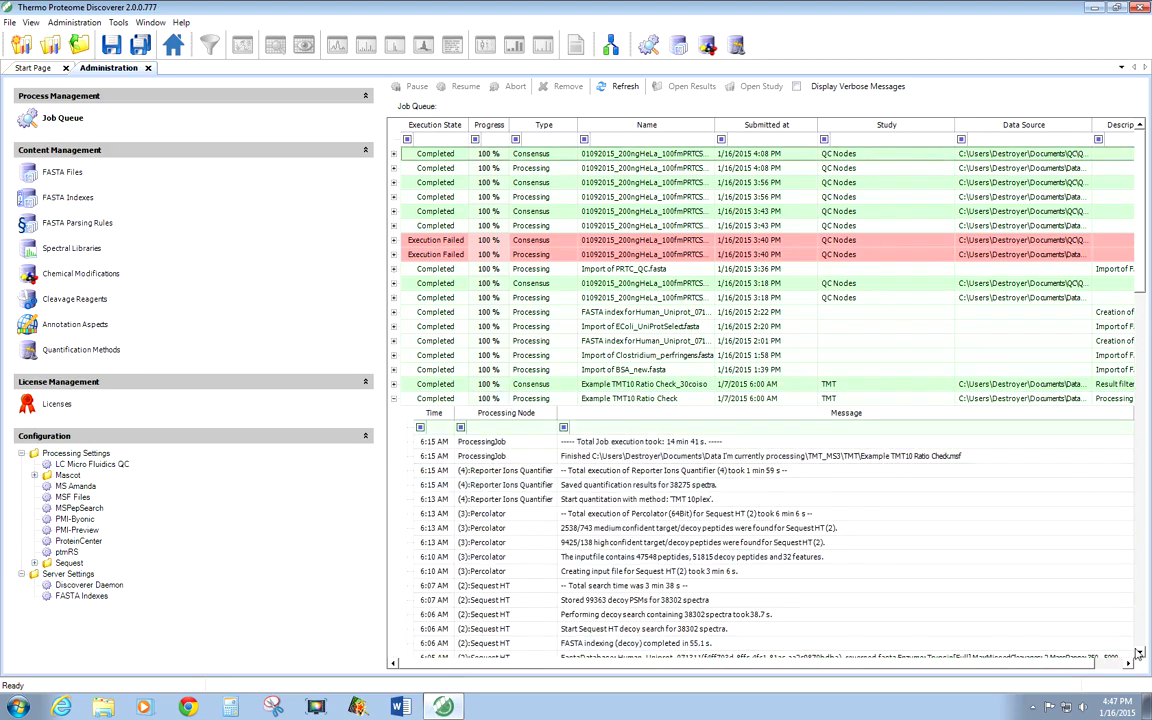
scroll(1137, 658, down, 2)
scroll(1137, 654, down, 4)
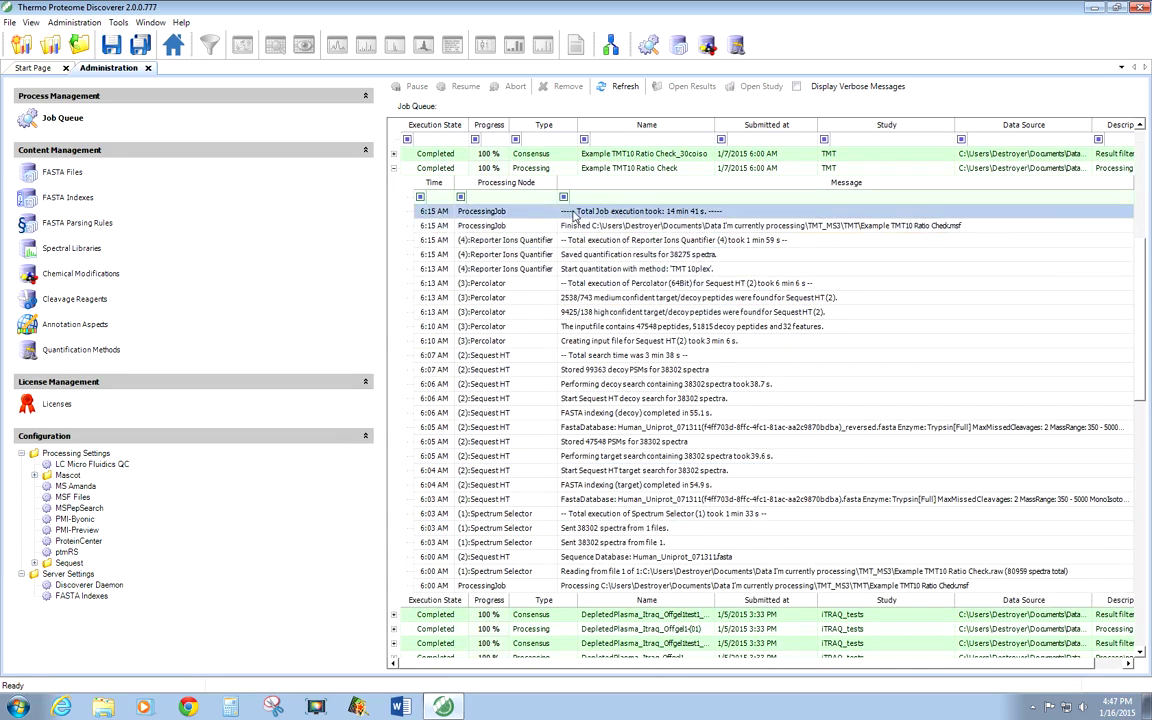
click(394, 155)
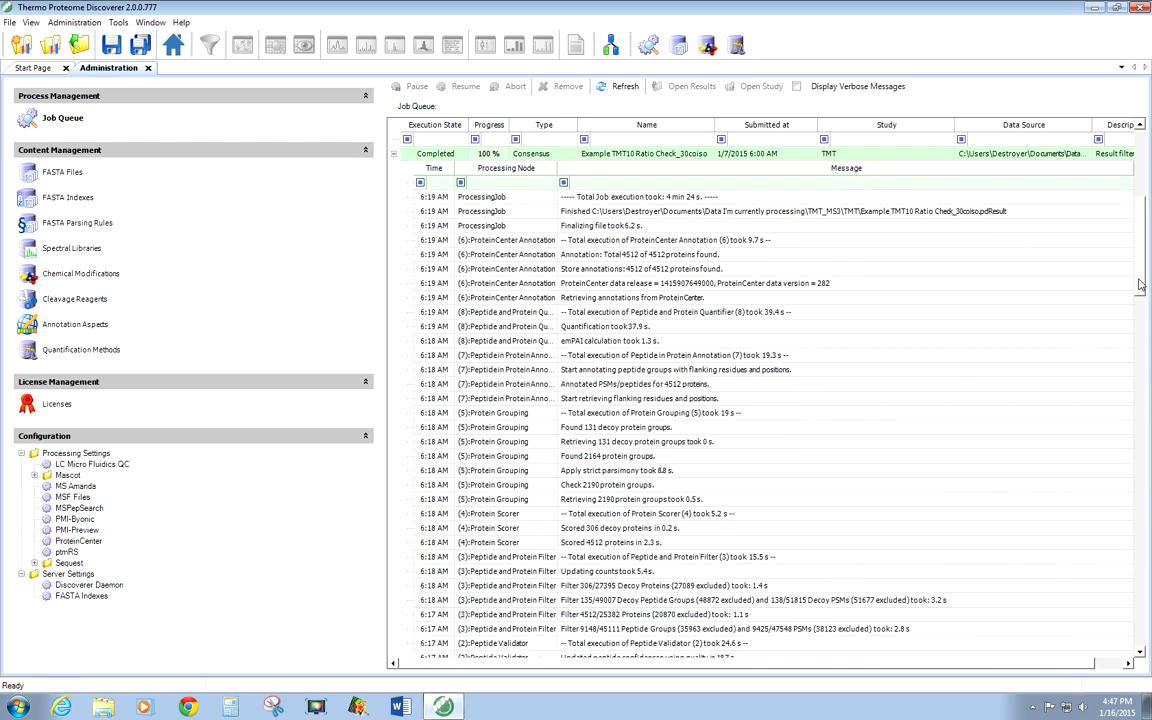
drag(1140, 285, 1137, 346)
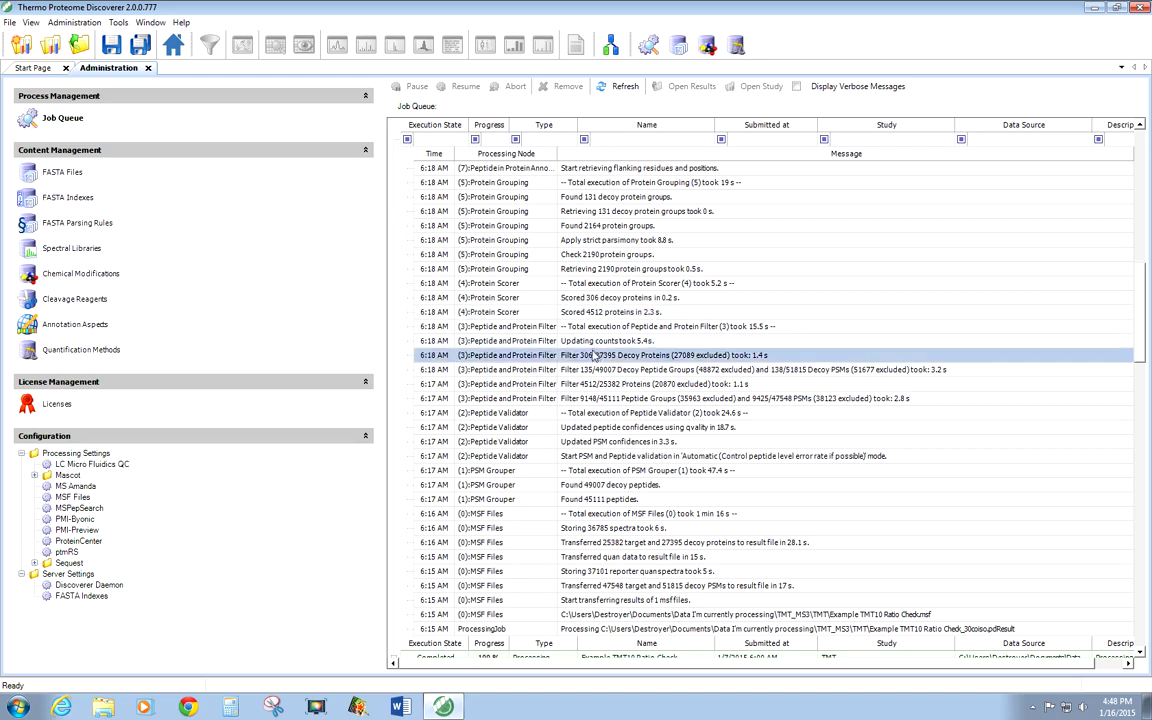
click(566, 328)
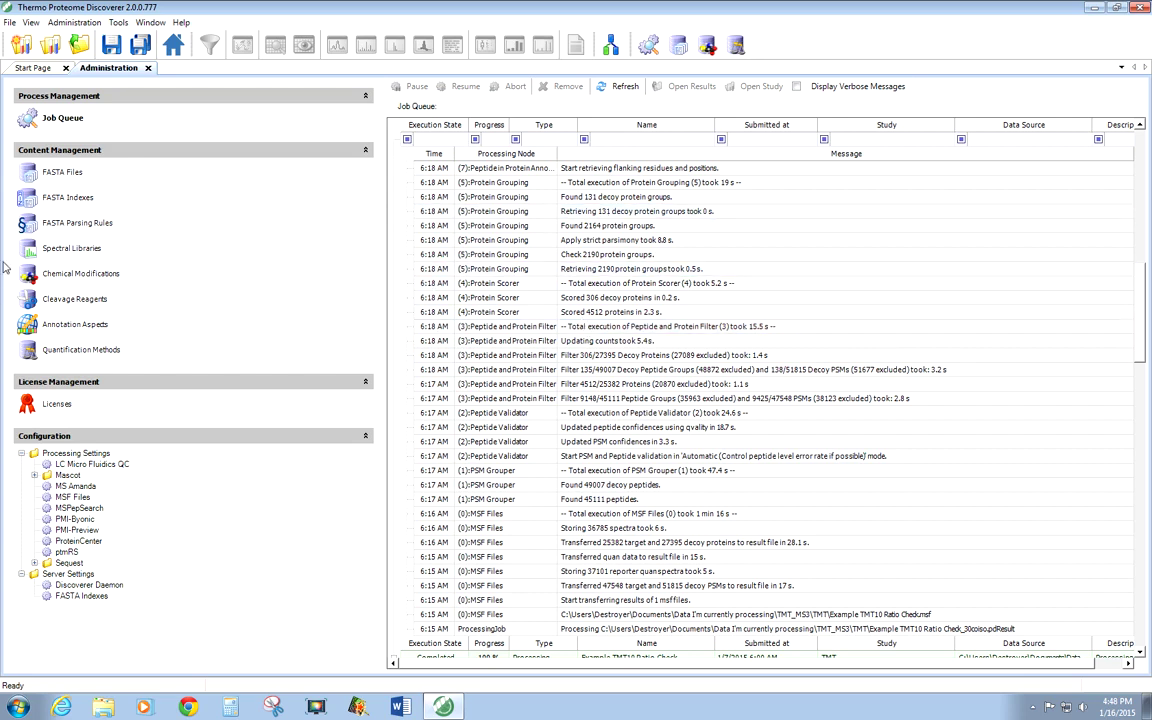
Step: Start adding a FASTA file to the managed files and browse to the FASTA\Fasta folder on Storage Drive (E:)
click(68, 176)
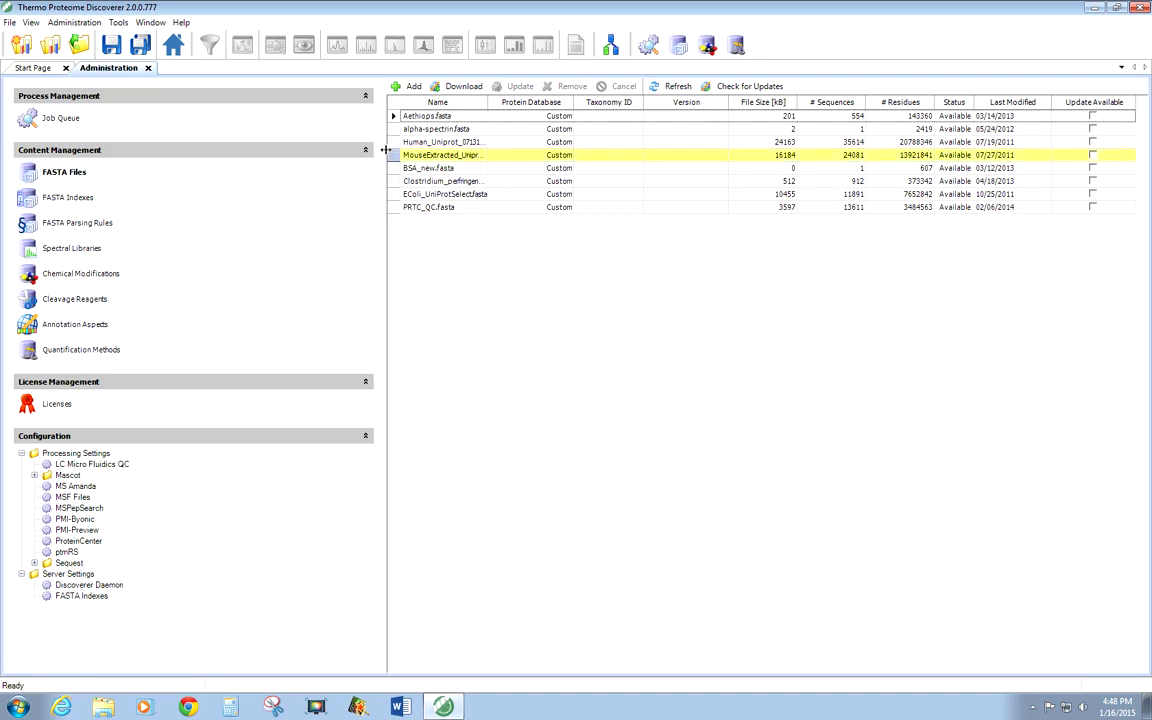
click(409, 88)
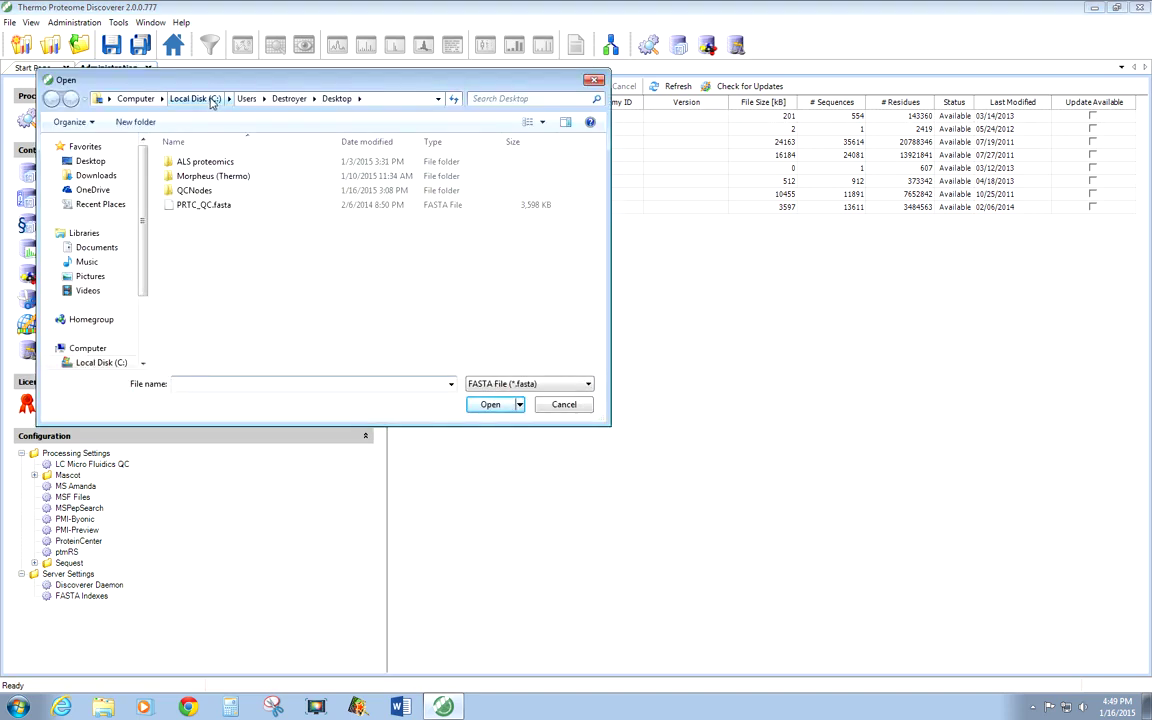
scroll(154, 285, down, 2)
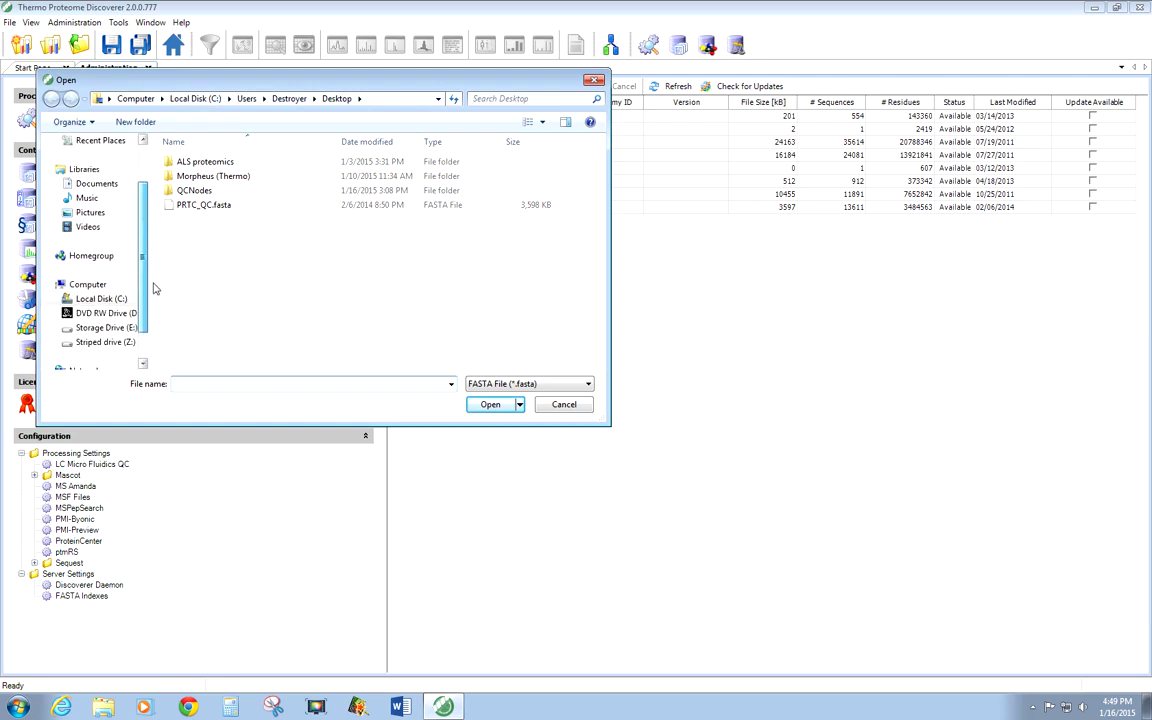
click(125, 330)
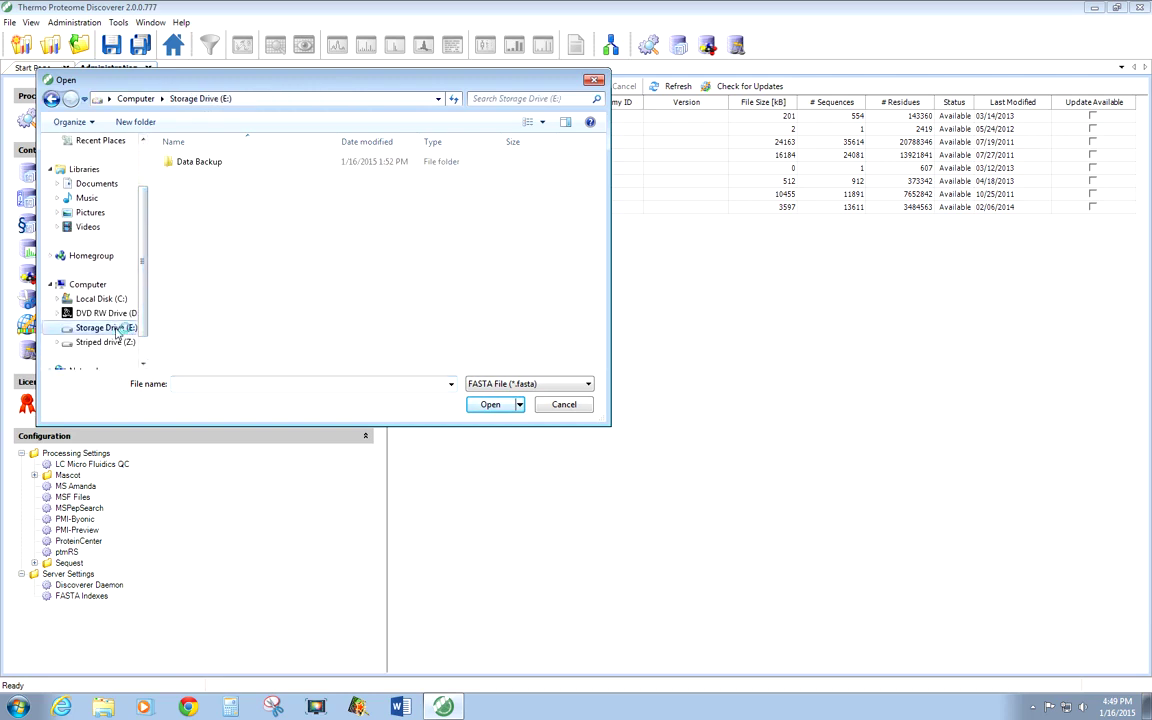
double_click(192, 162)
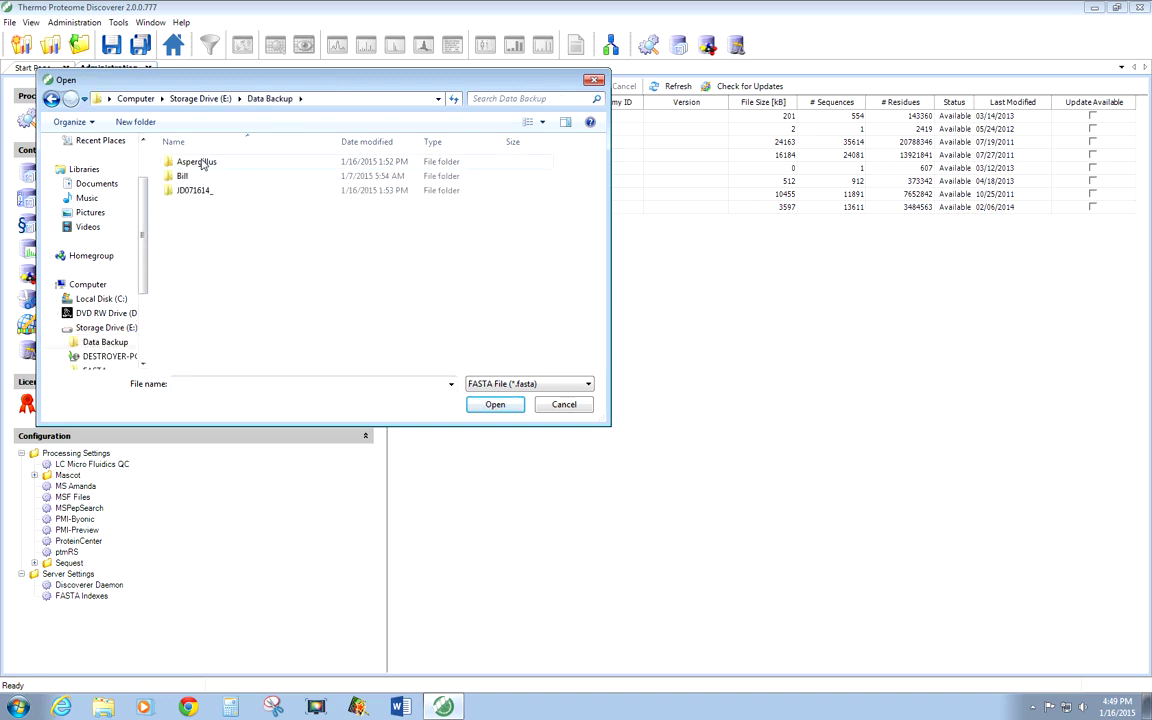
double_click(200, 163)
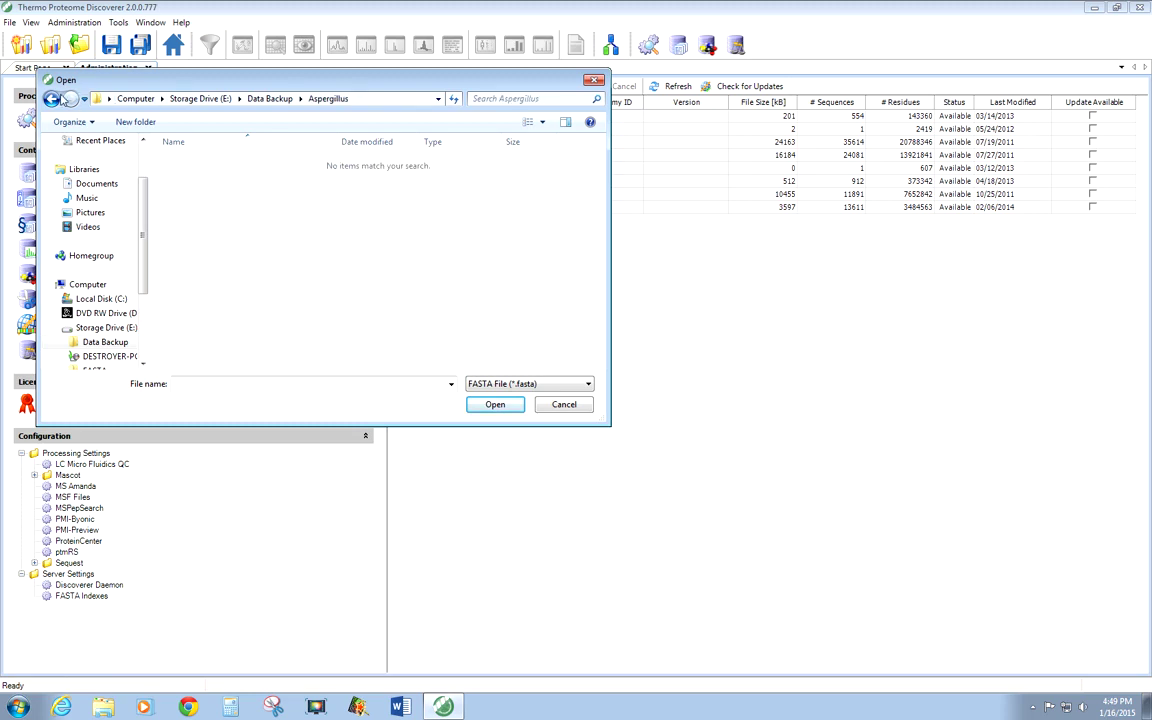
click(211, 101)
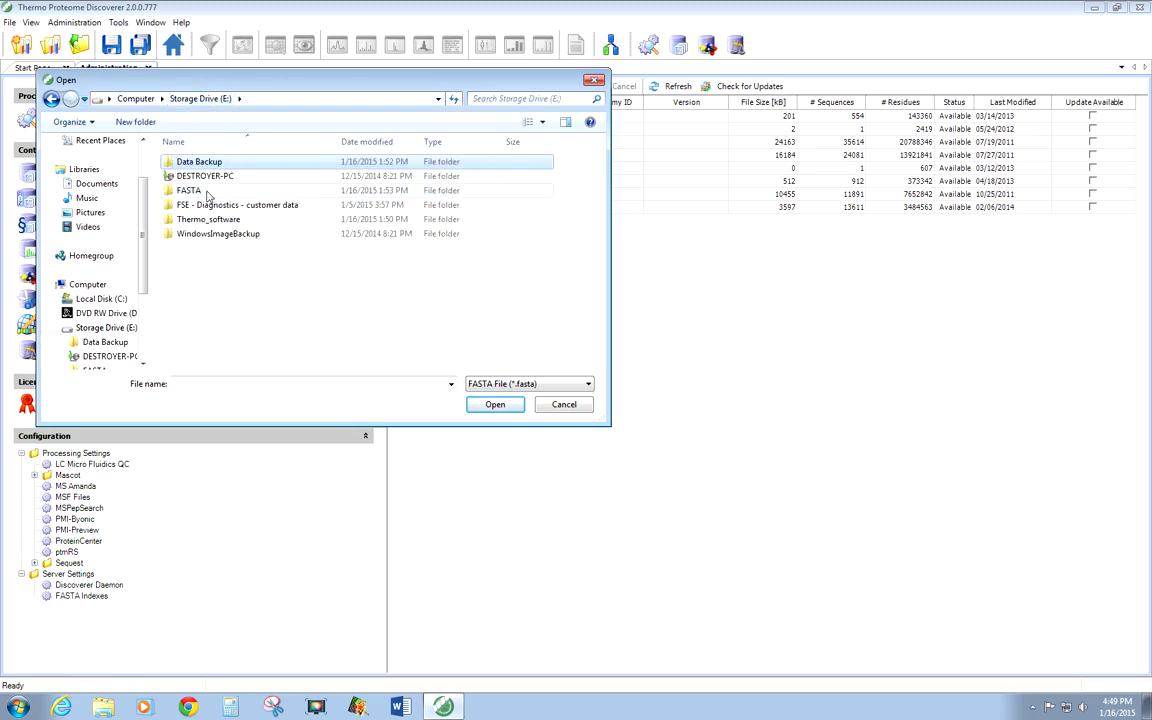
double_click(187, 175)
double_click(185, 161)
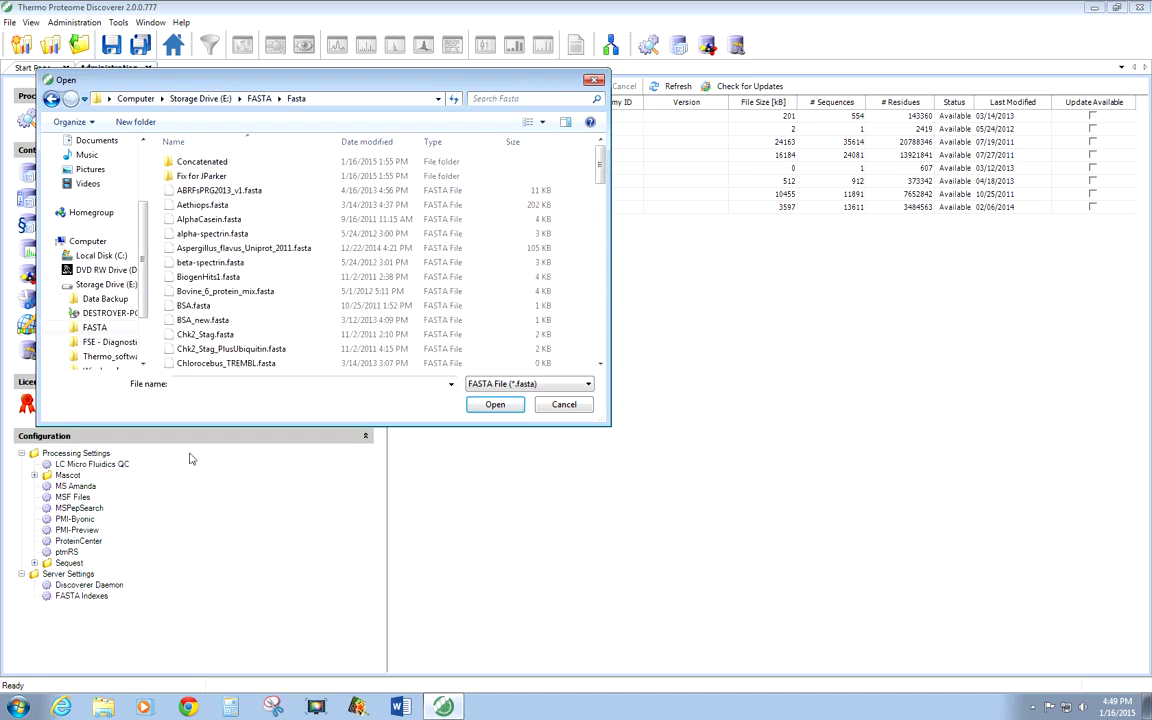
Step: Import Helicobacterpylori_106963.fasta from the open folder
scroll(598, 360, down, 4)
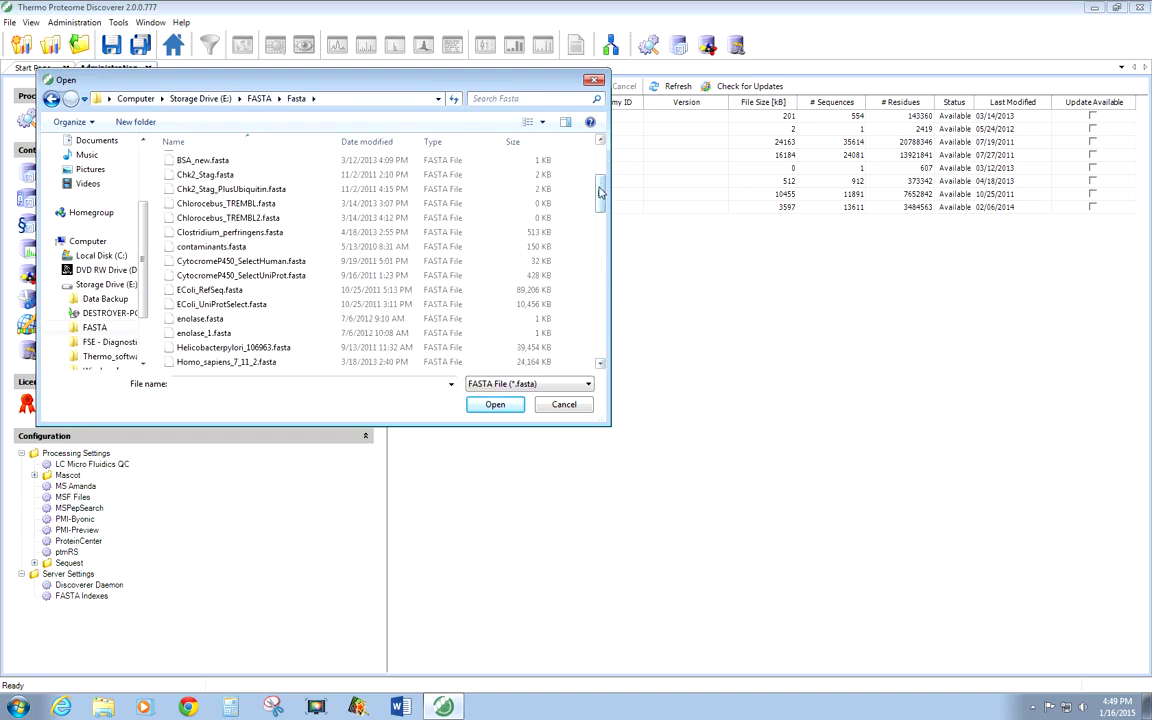
scroll(601, 198, down, 1)
drag(601, 198, 602, 209)
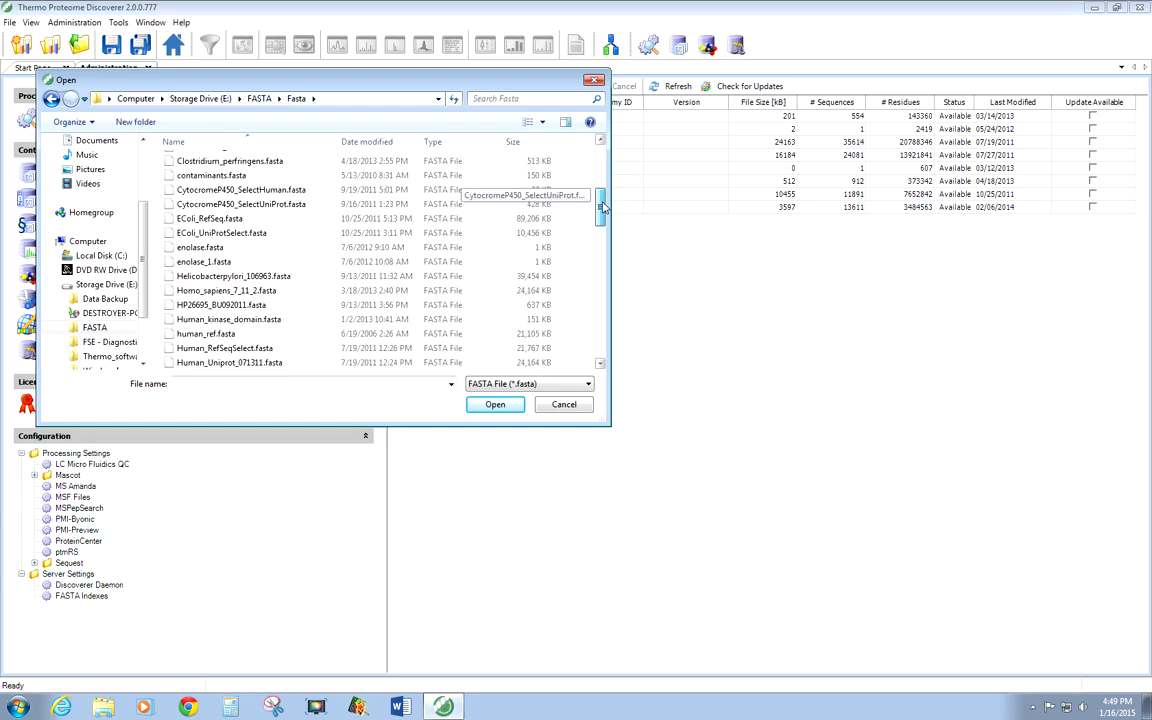
click(220, 277)
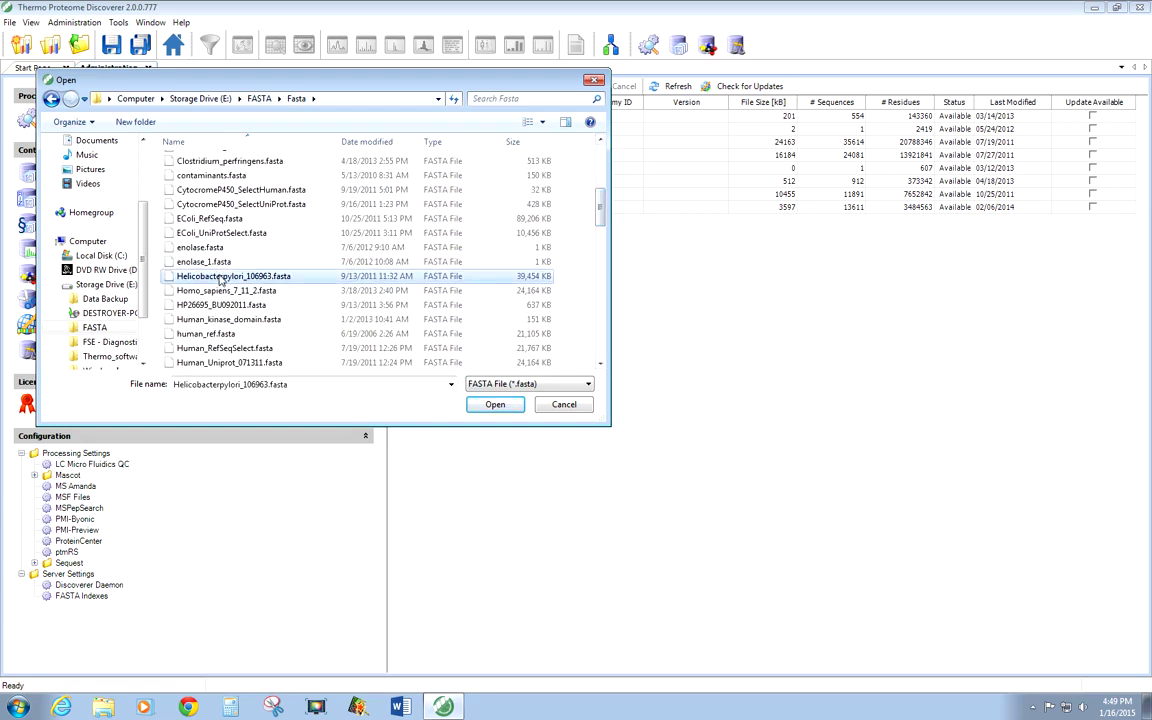
click(495, 404)
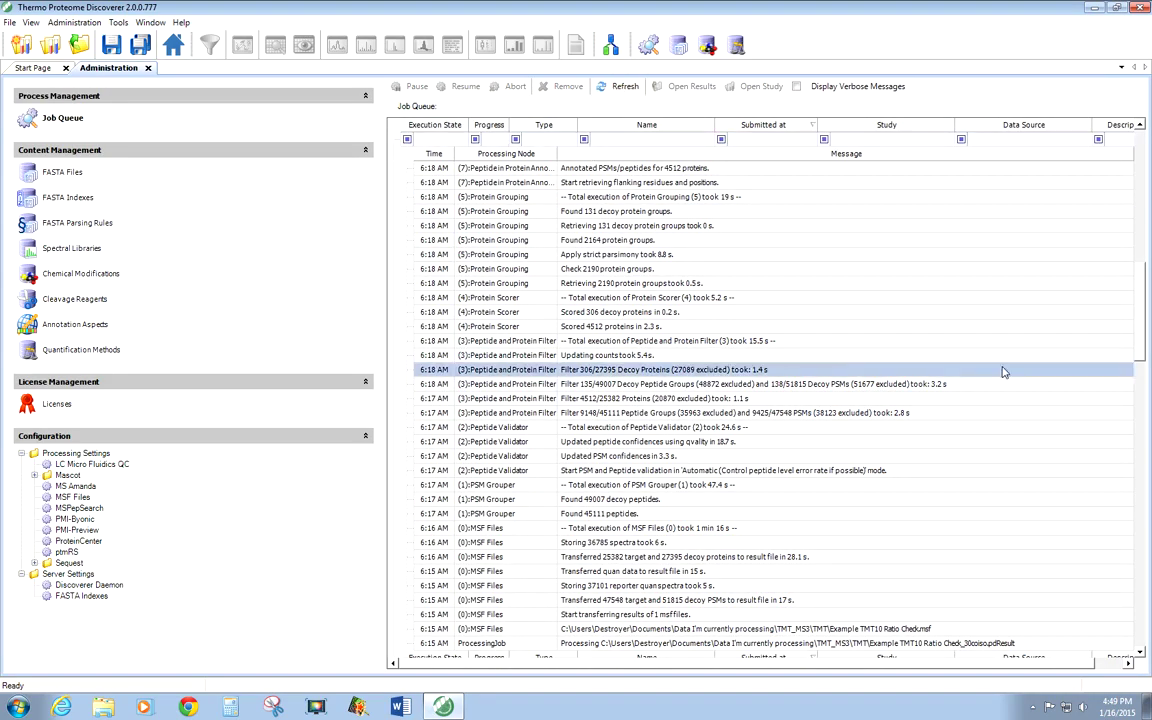
Step: Expand the Helicobacter pylori import job in the queue to read its progress and messages
scroll(1140, 290, up, 15)
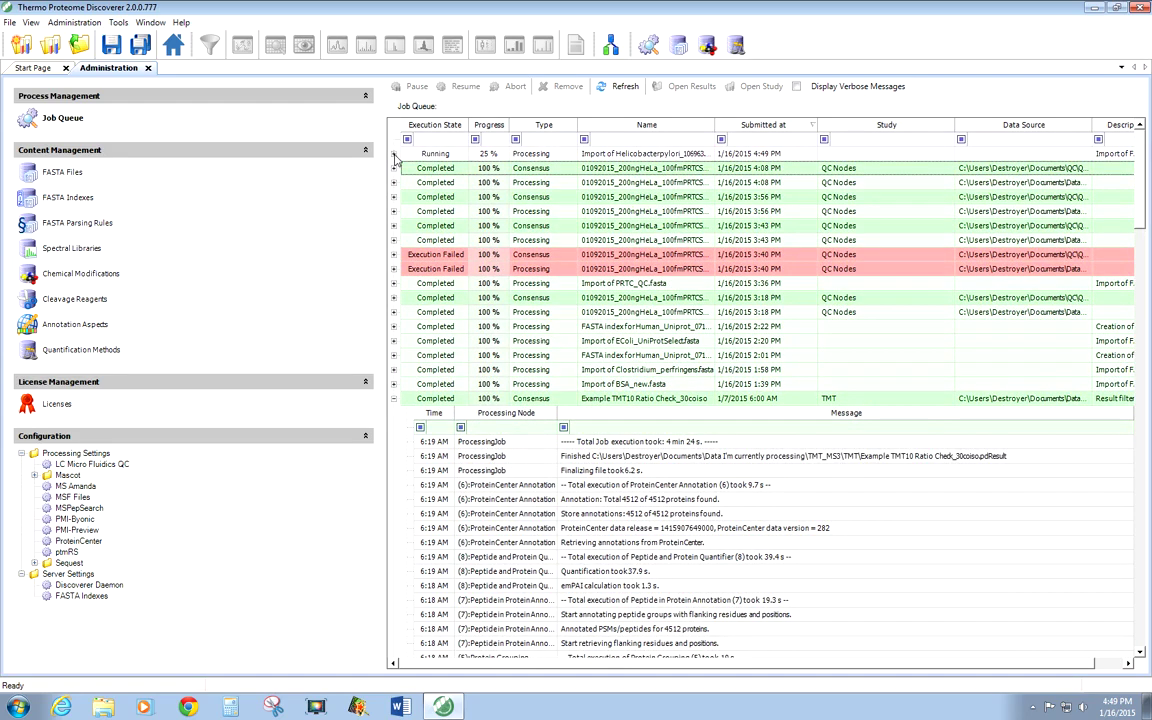
click(394, 155)
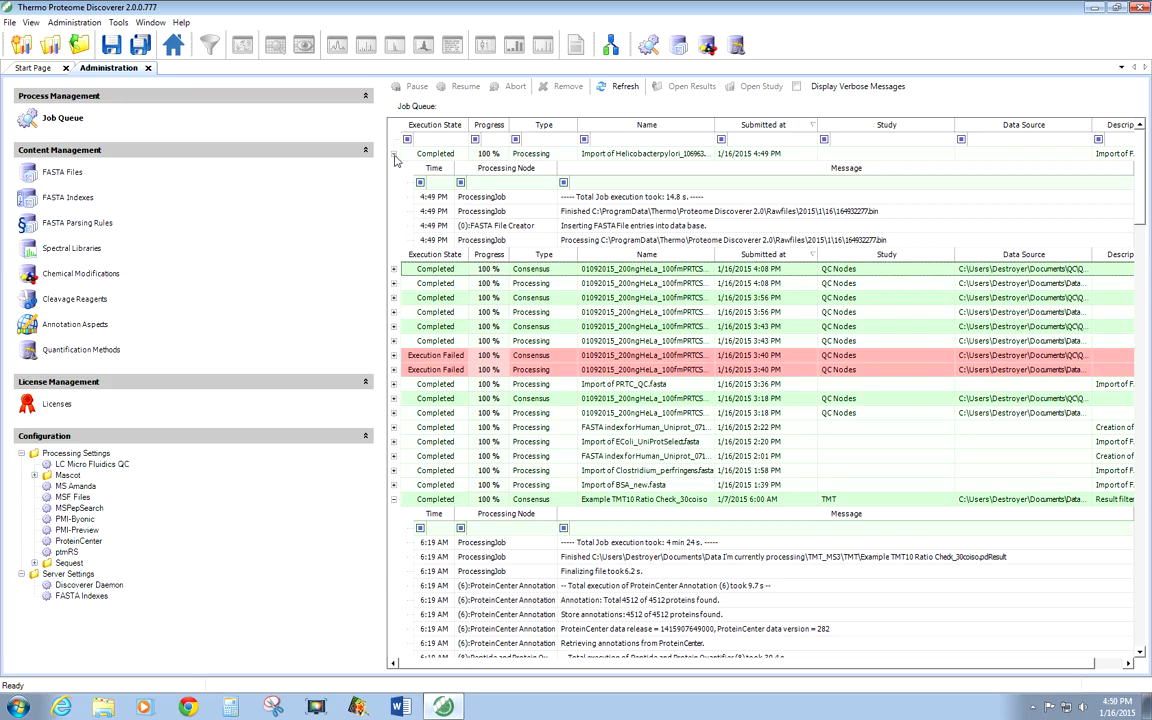
click(633, 156)
Step: Examine the databases offered for downloading FASTA files from ProteinCenter, and close the dialog without importing
click(66, 173)
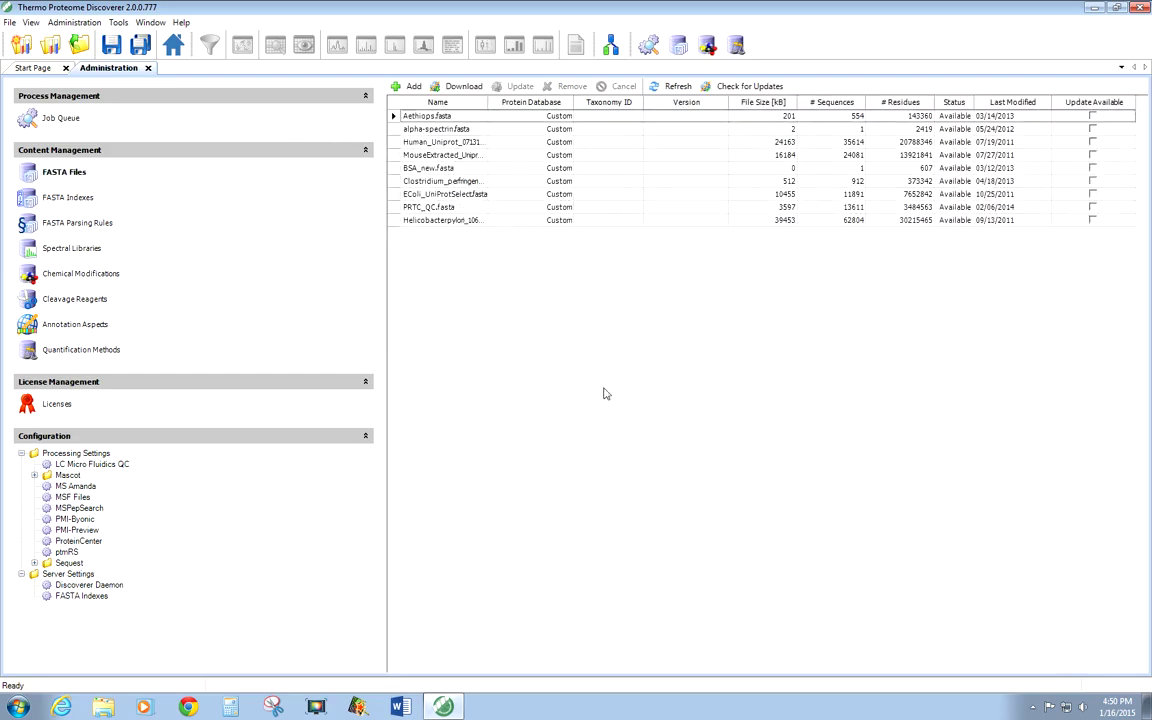
click(463, 87)
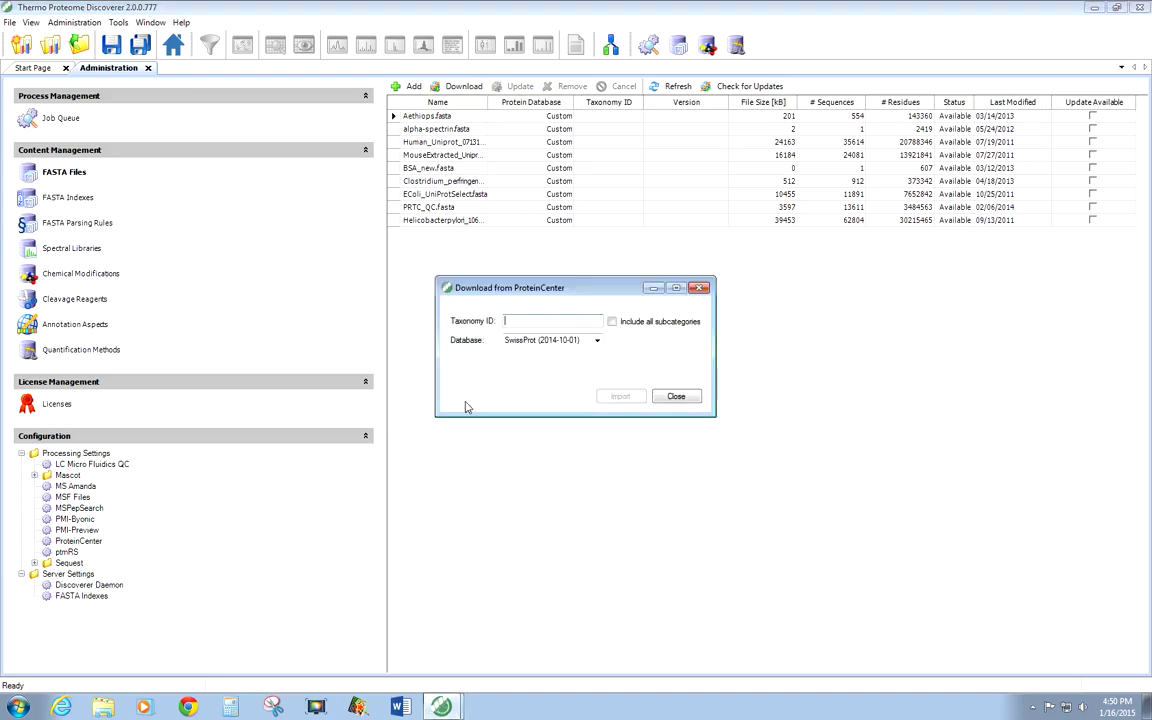
click(597, 341)
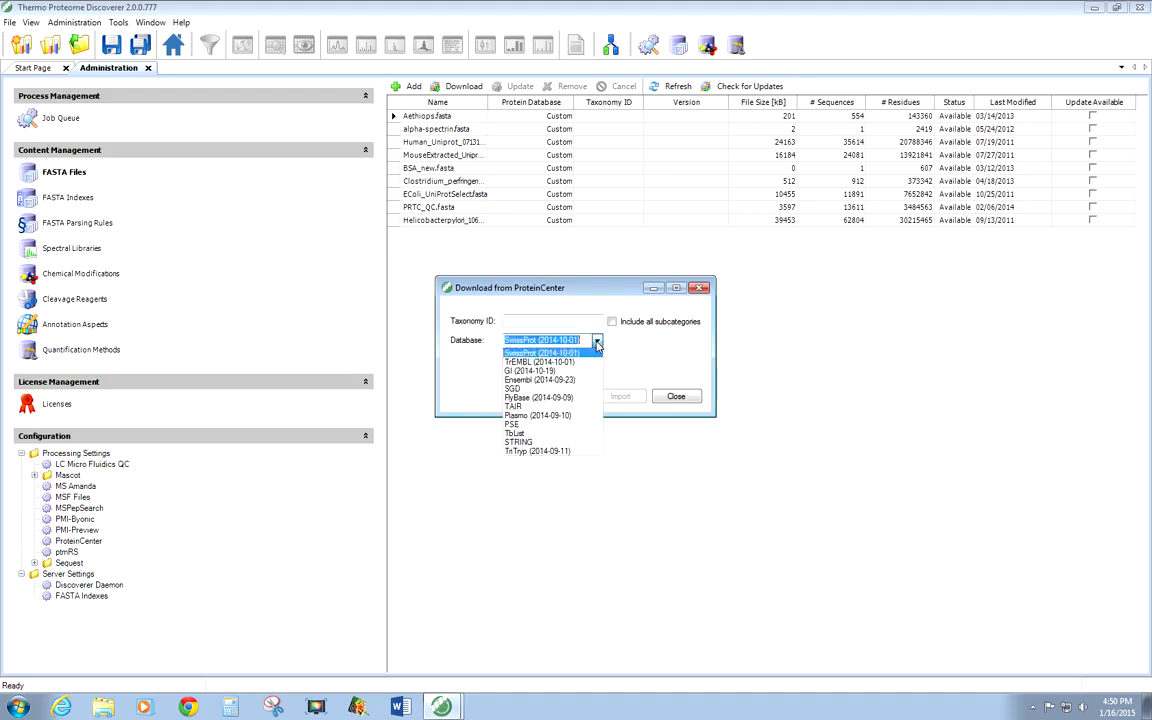
click(650, 371)
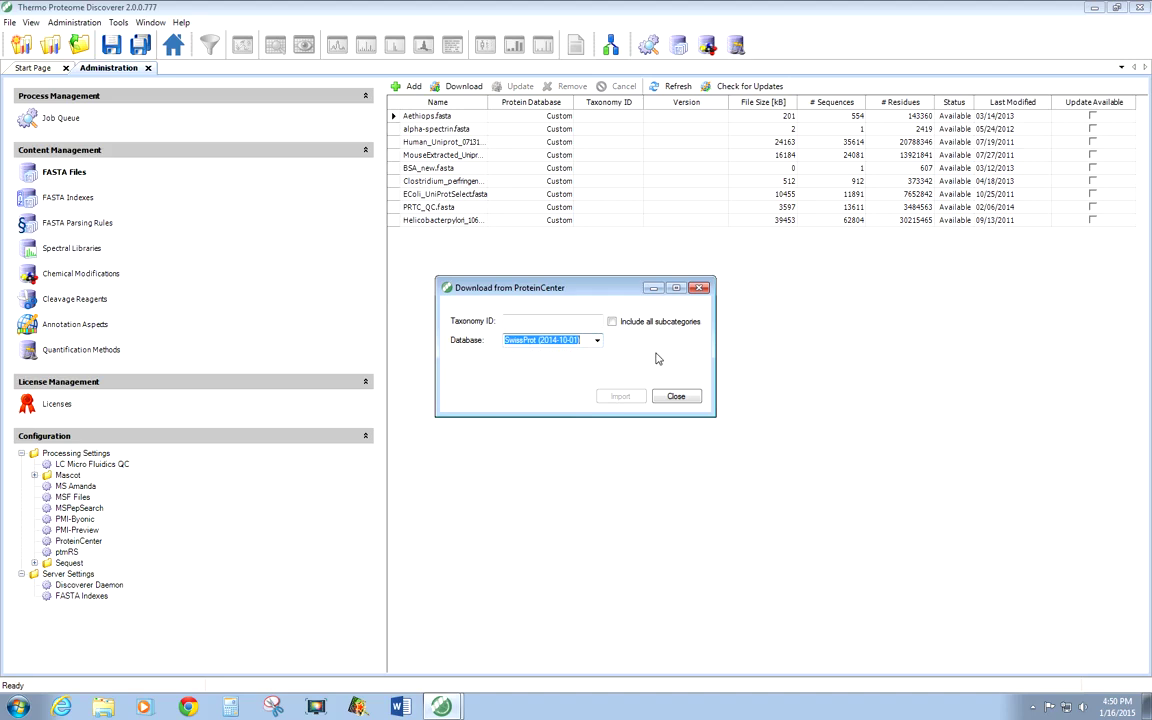
click(706, 288)
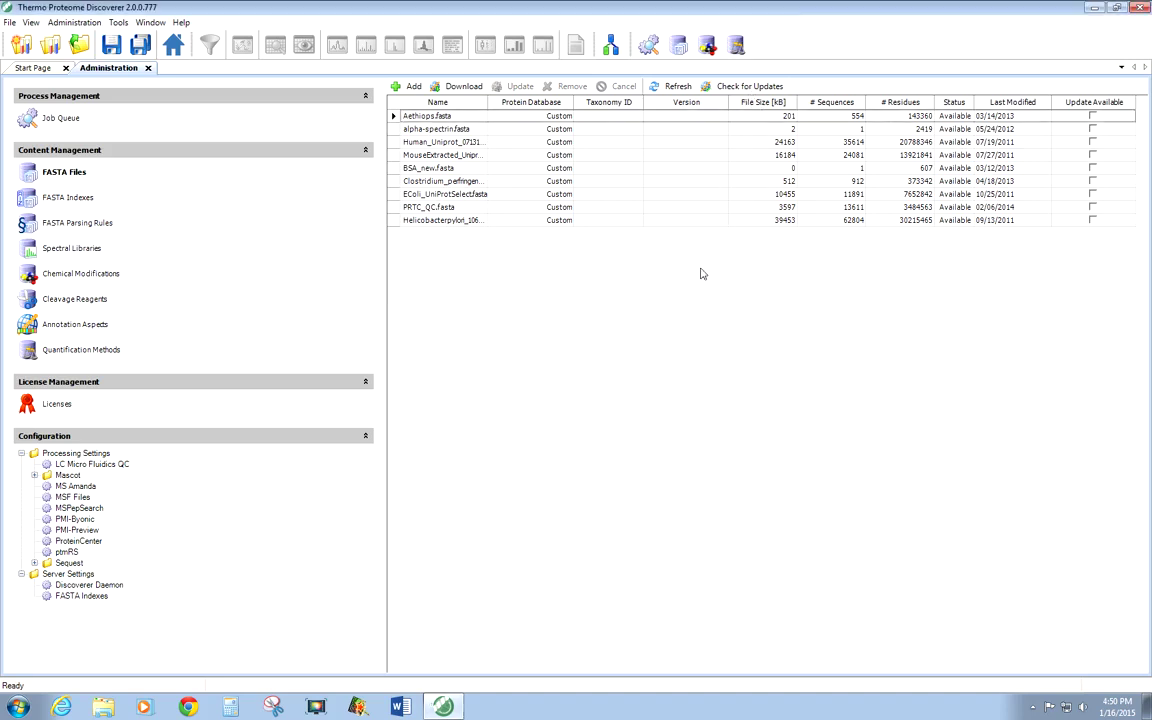
Step: Check the managed FASTA files for updates and return to the FASTA files list
click(741, 88)
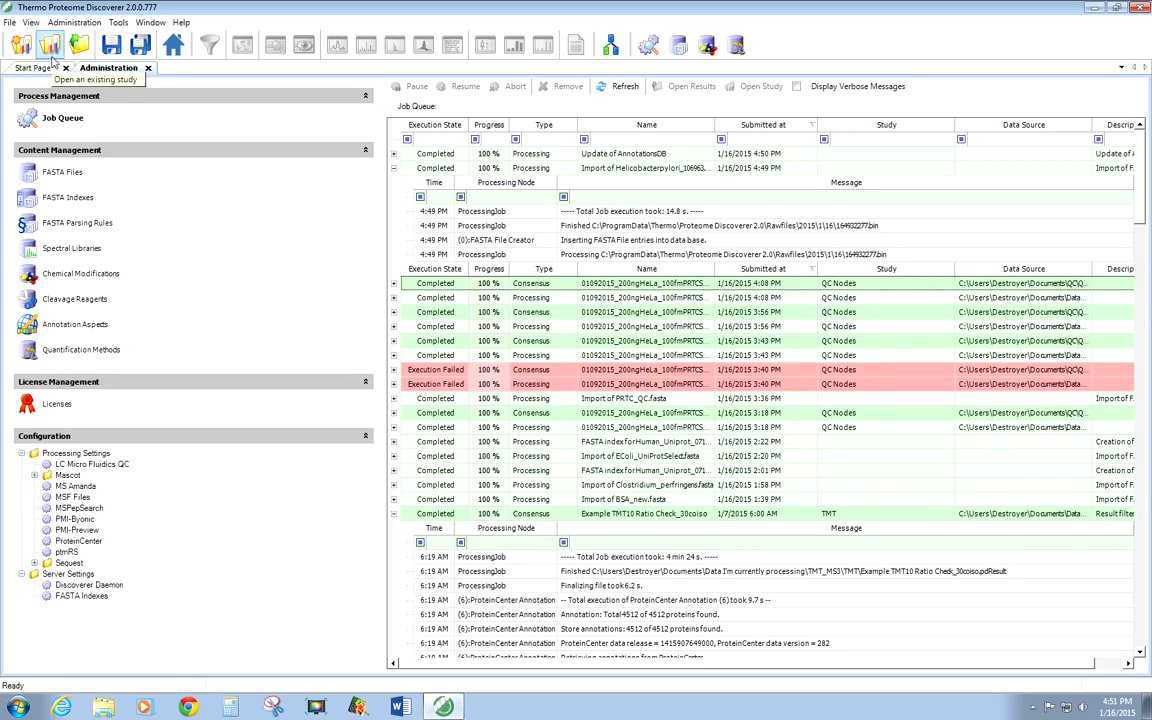
click(72, 175)
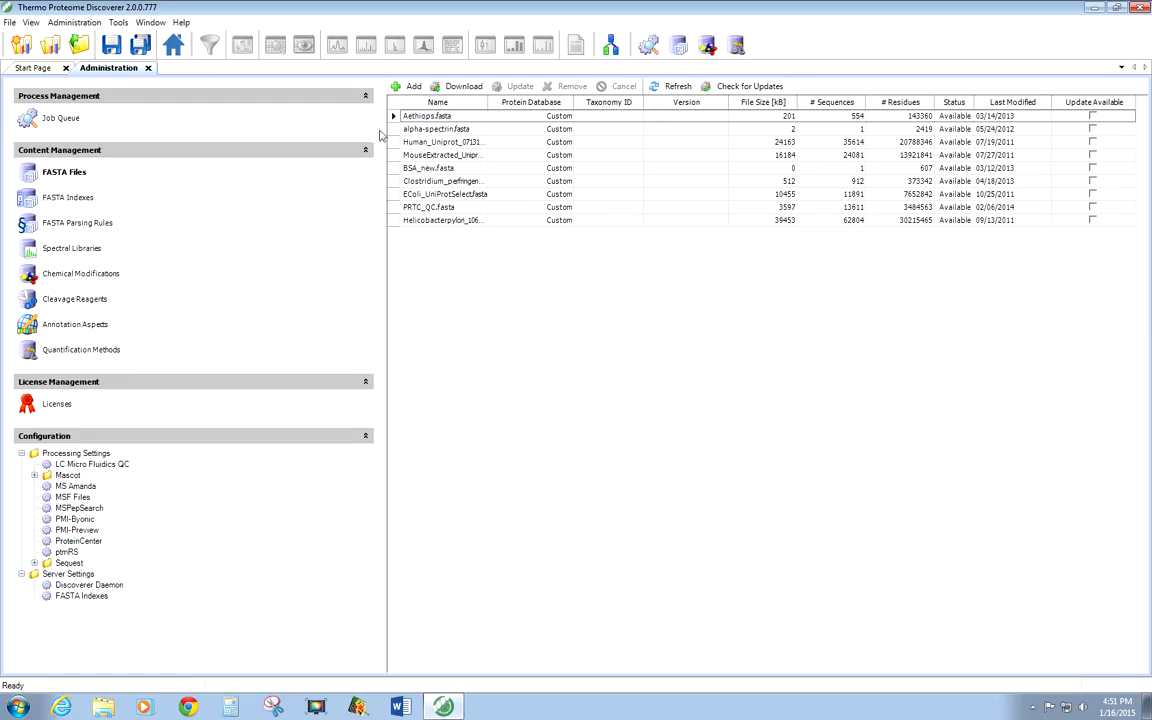
click(408, 86)
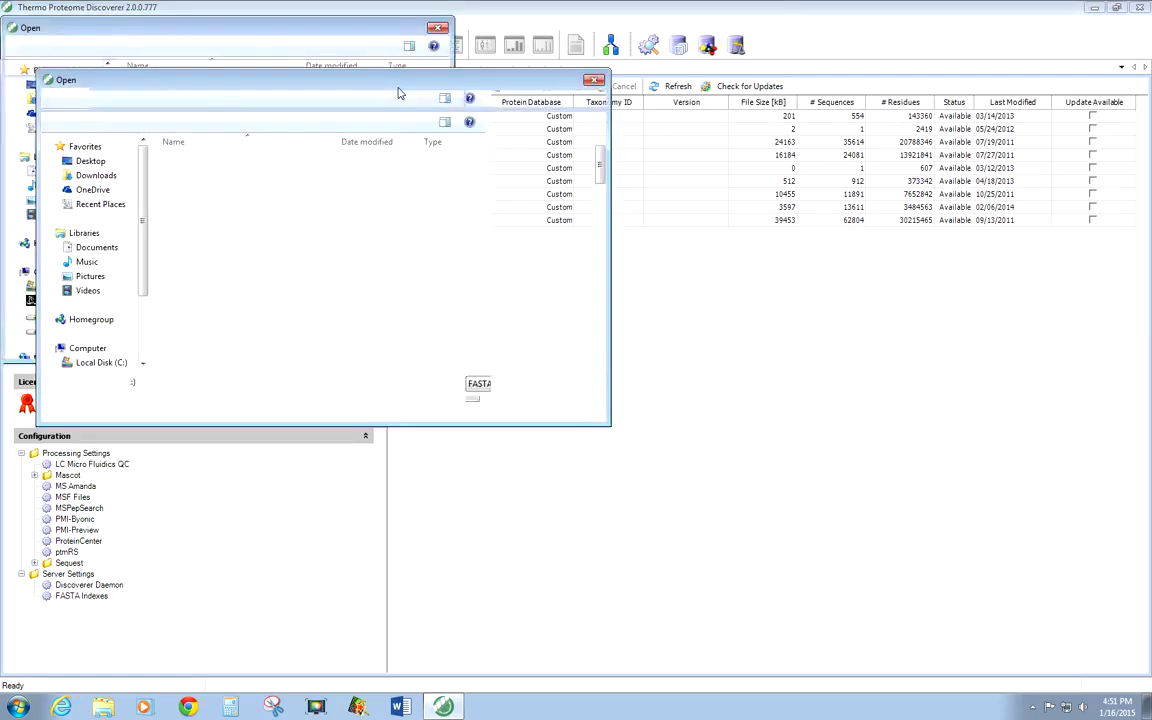
drag(396, 91, 714, 278)
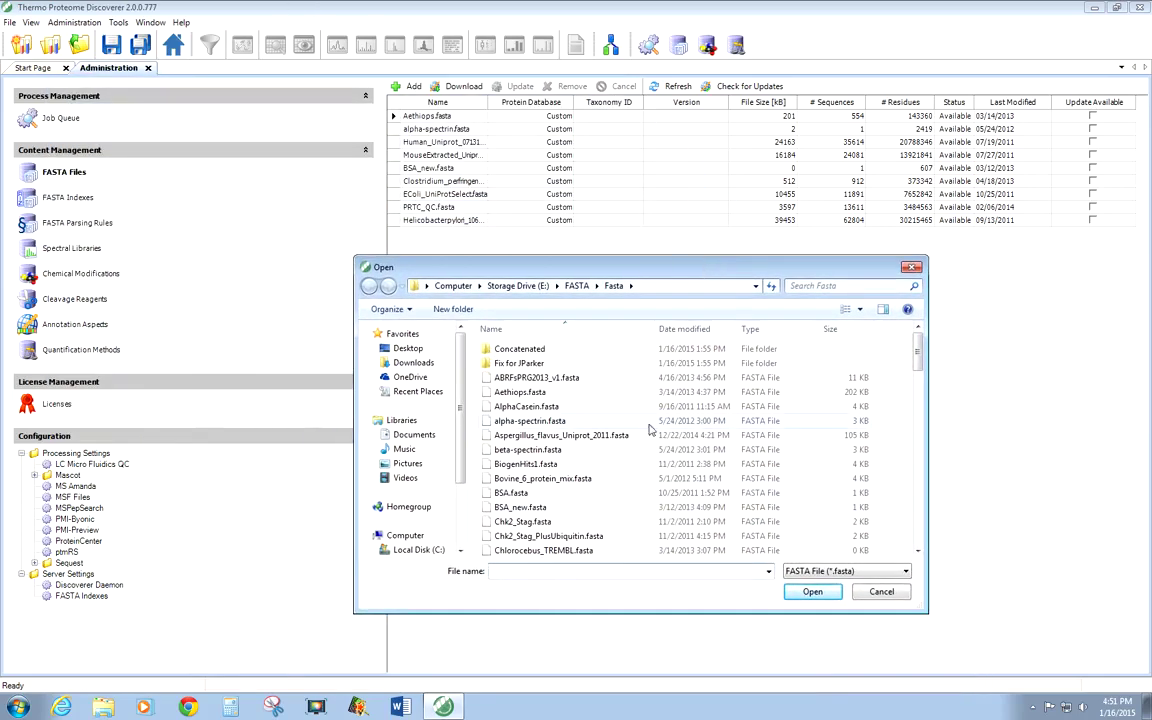
click(911, 270)
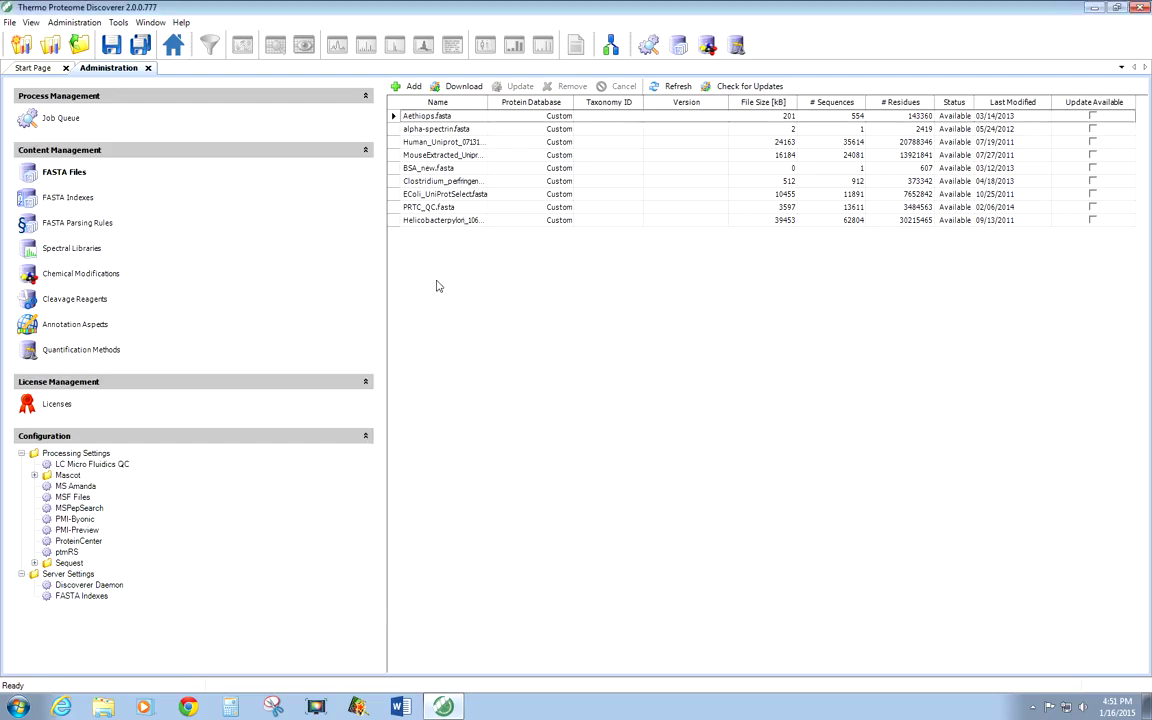
Step: Start a new FASTA index and choose Clostridium_perfringens.fasta as its input file
click(71, 197)
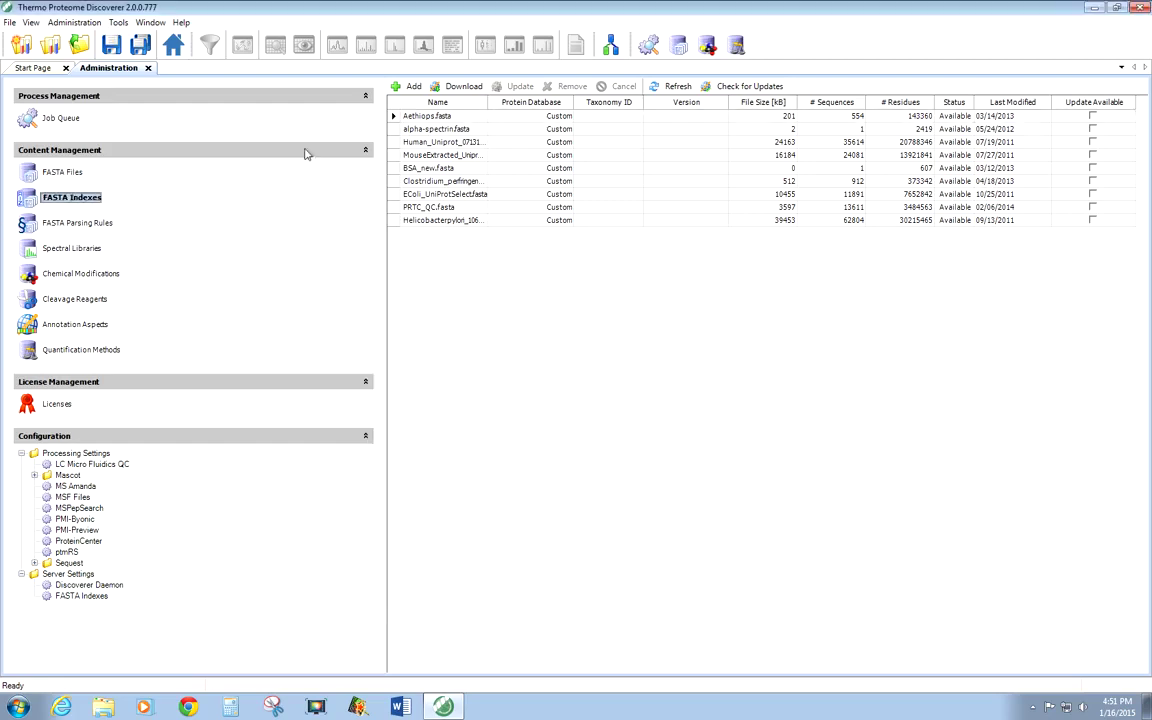
click(410, 86)
click(665, 216)
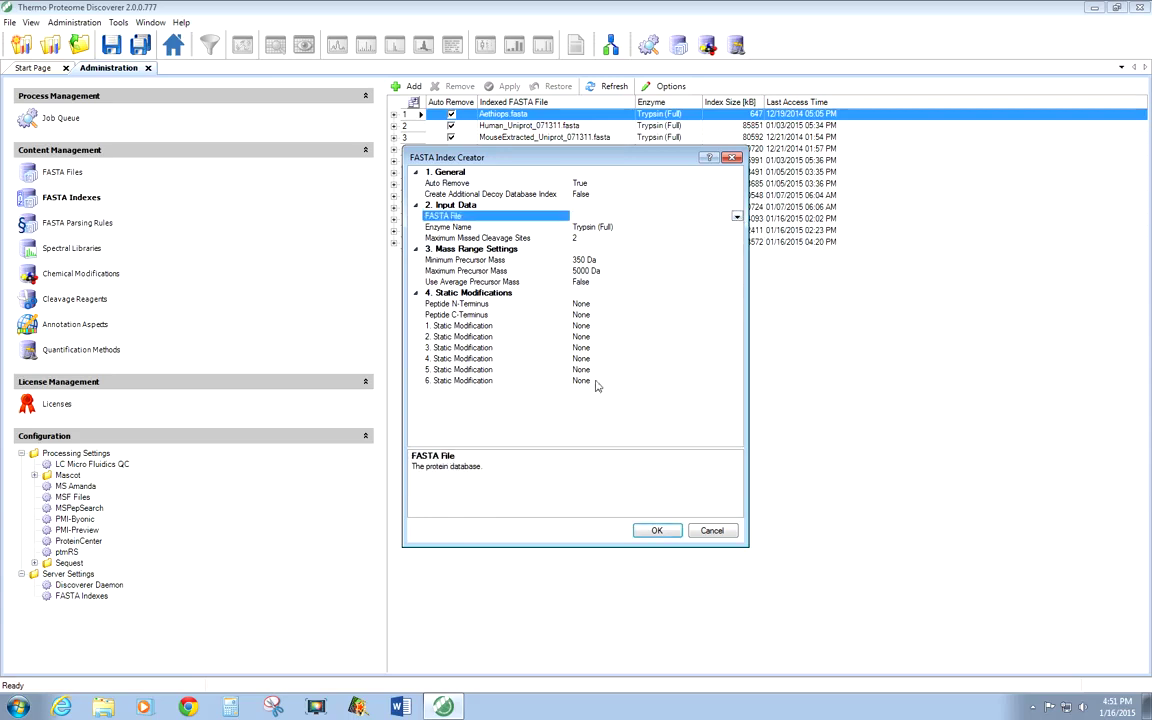
click(737, 217)
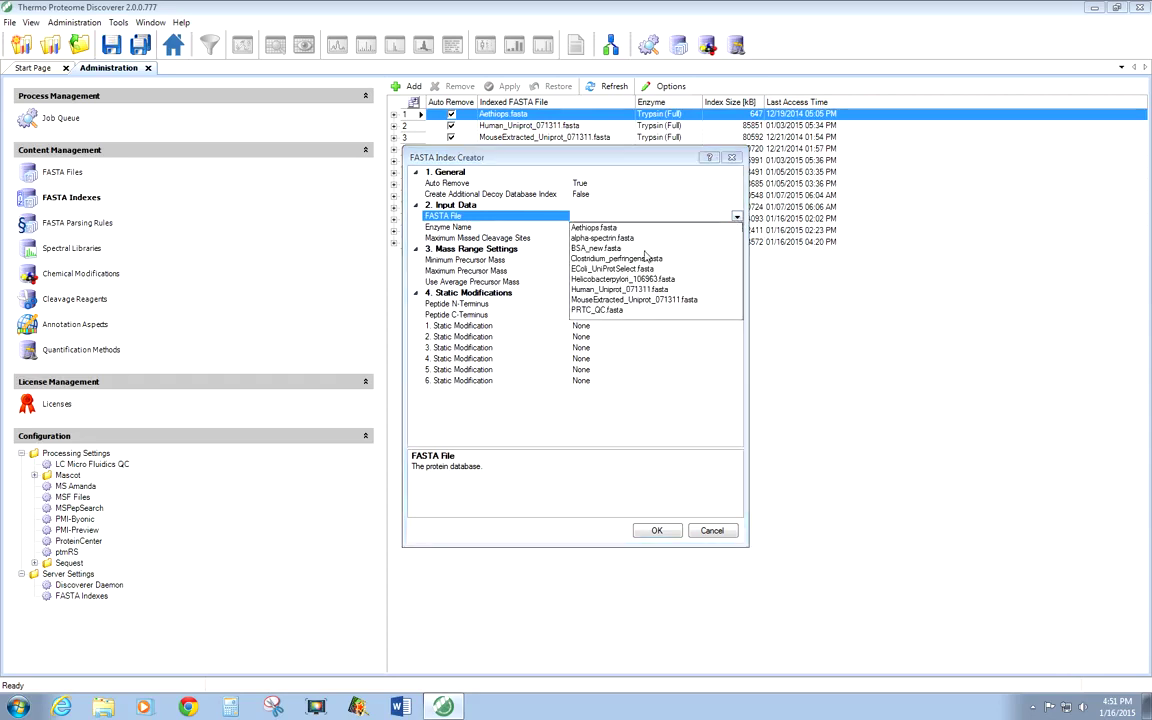
click(609, 259)
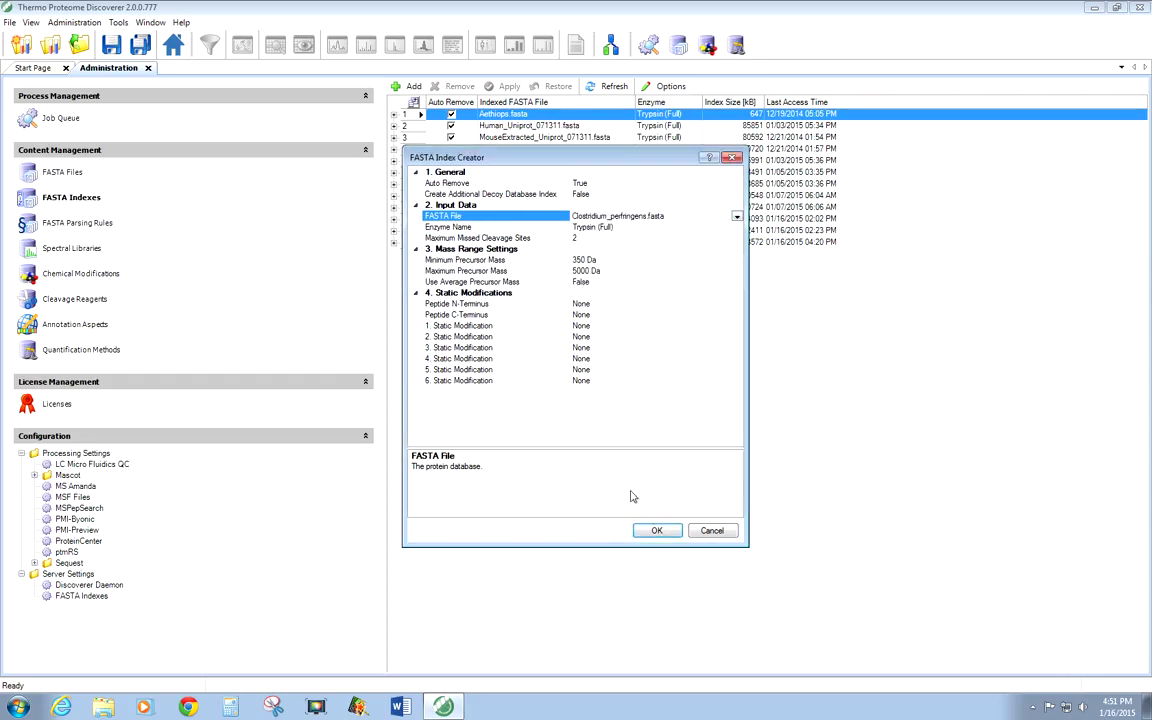
Step: Set the index's first static modification to iTRAQ8plex / +304.205 Da on K
click(632, 327)
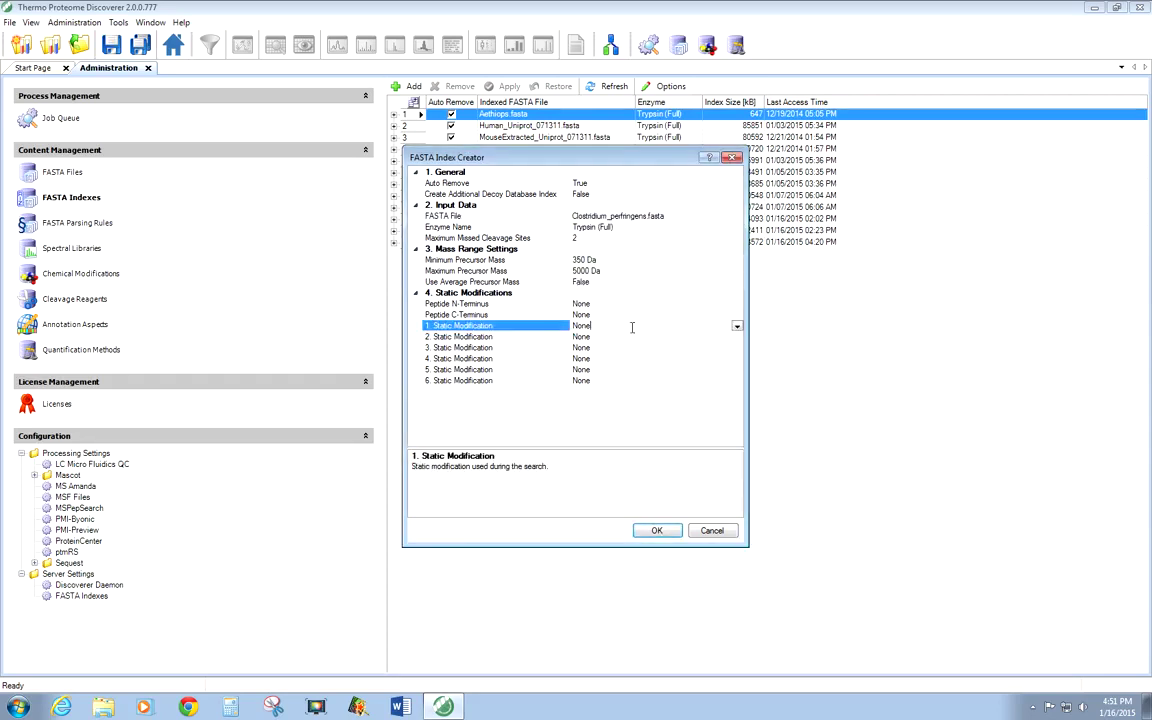
click(737, 327)
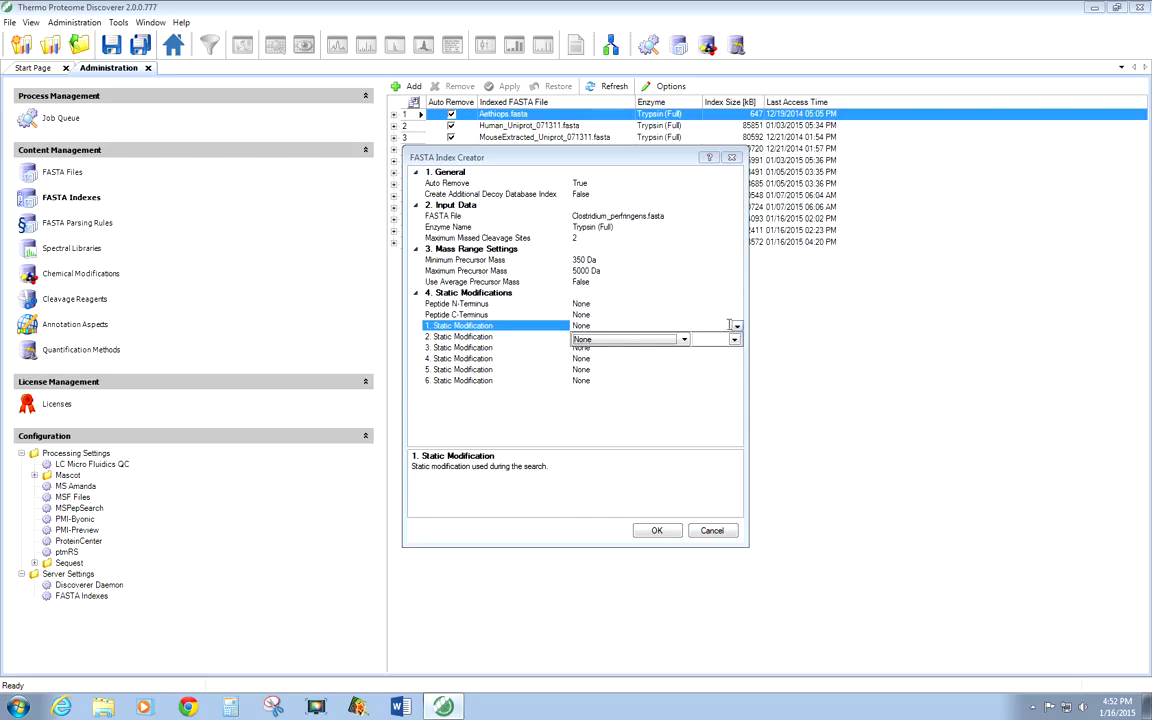
click(685, 340)
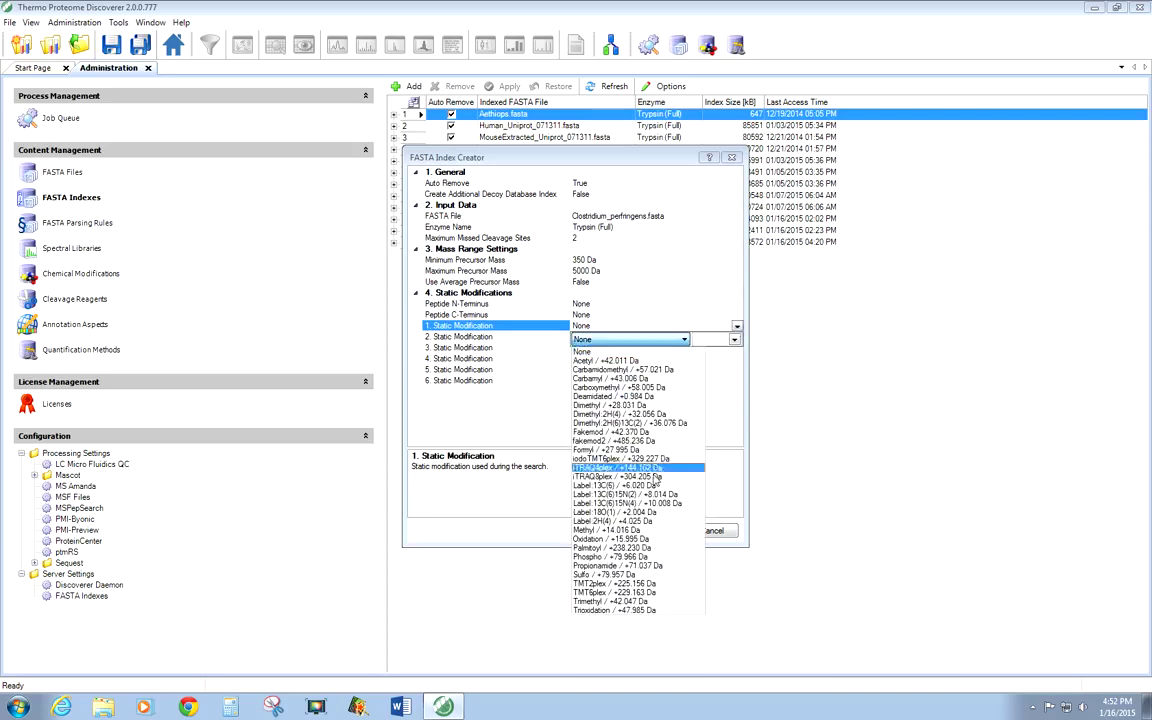
click(631, 478)
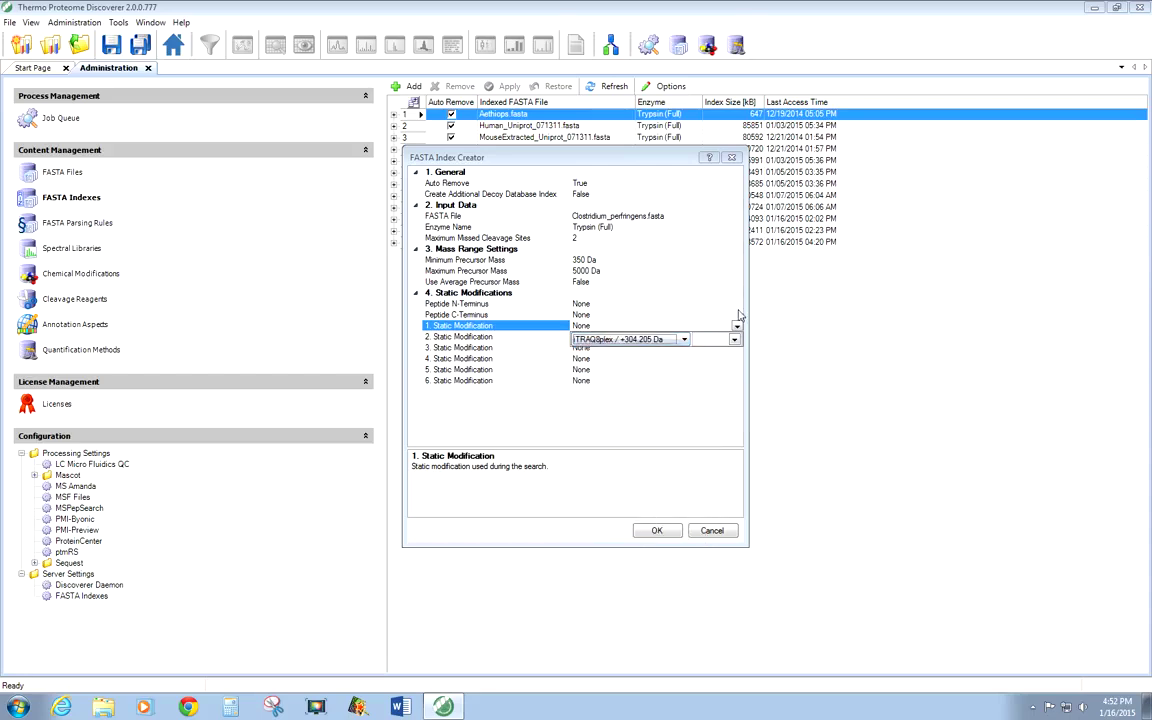
click(712, 340)
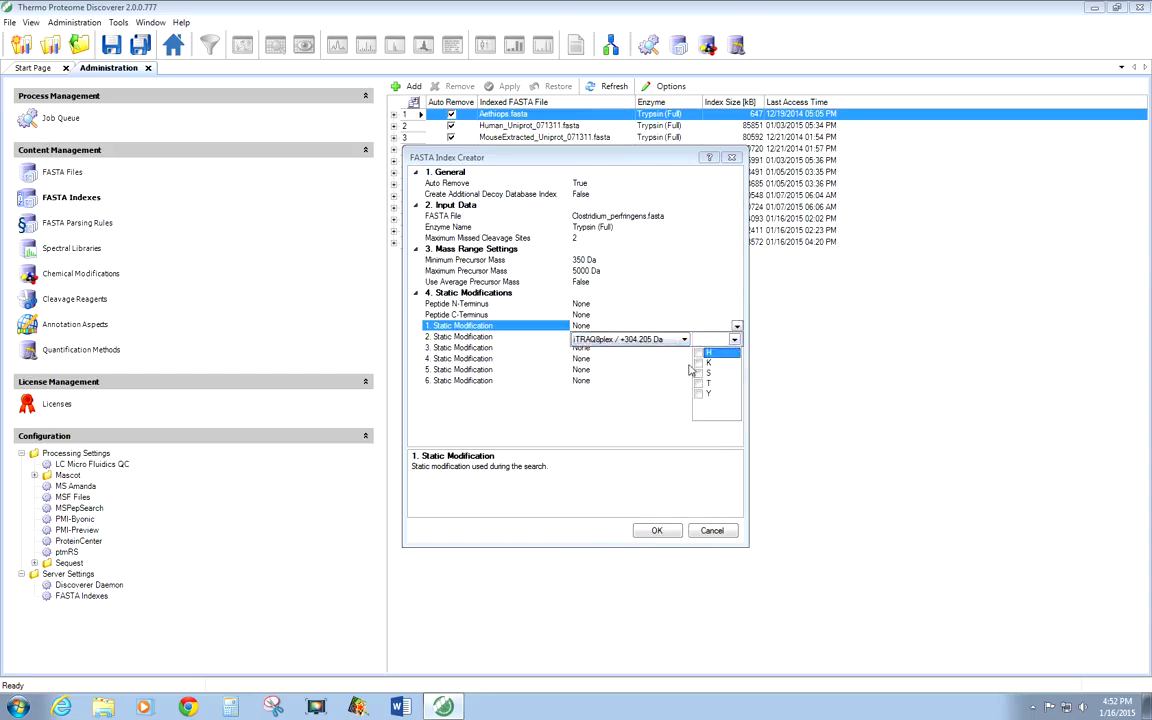
click(687, 316)
Step: Set the peptide N-terminus modification to iTRAQ8plex / +304.205 Da and create the FASTA index
click(720, 306)
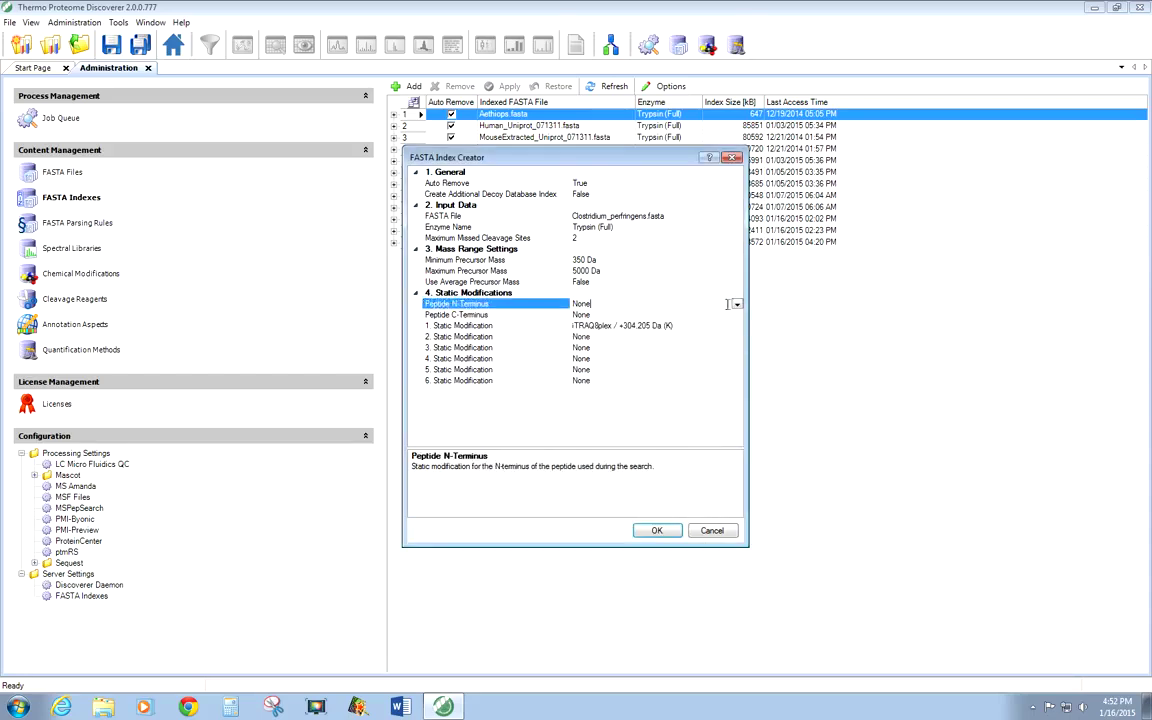
click(720, 306)
click(716, 320)
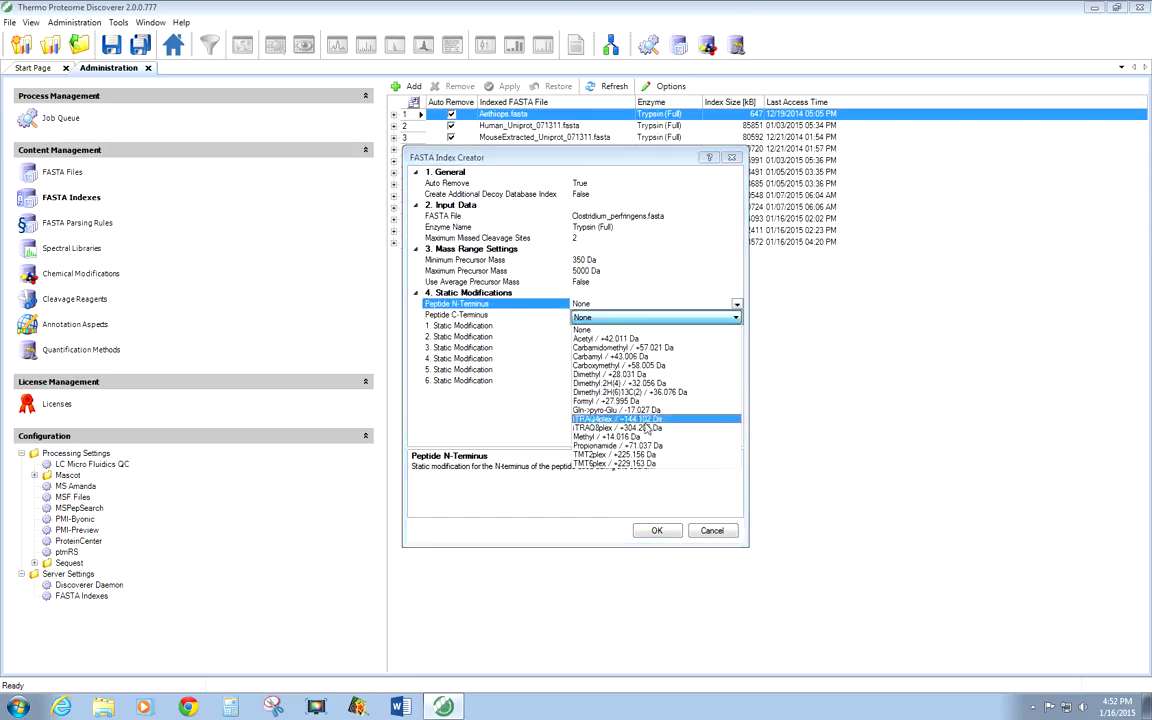
click(640, 427)
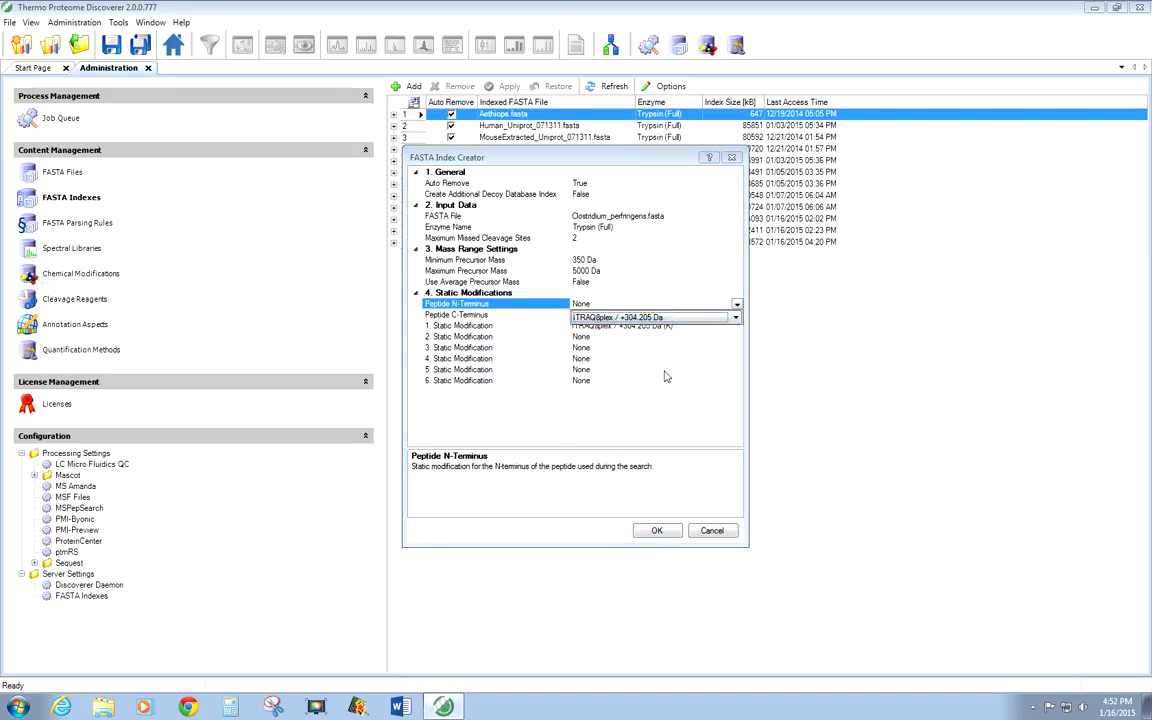
click(655, 532)
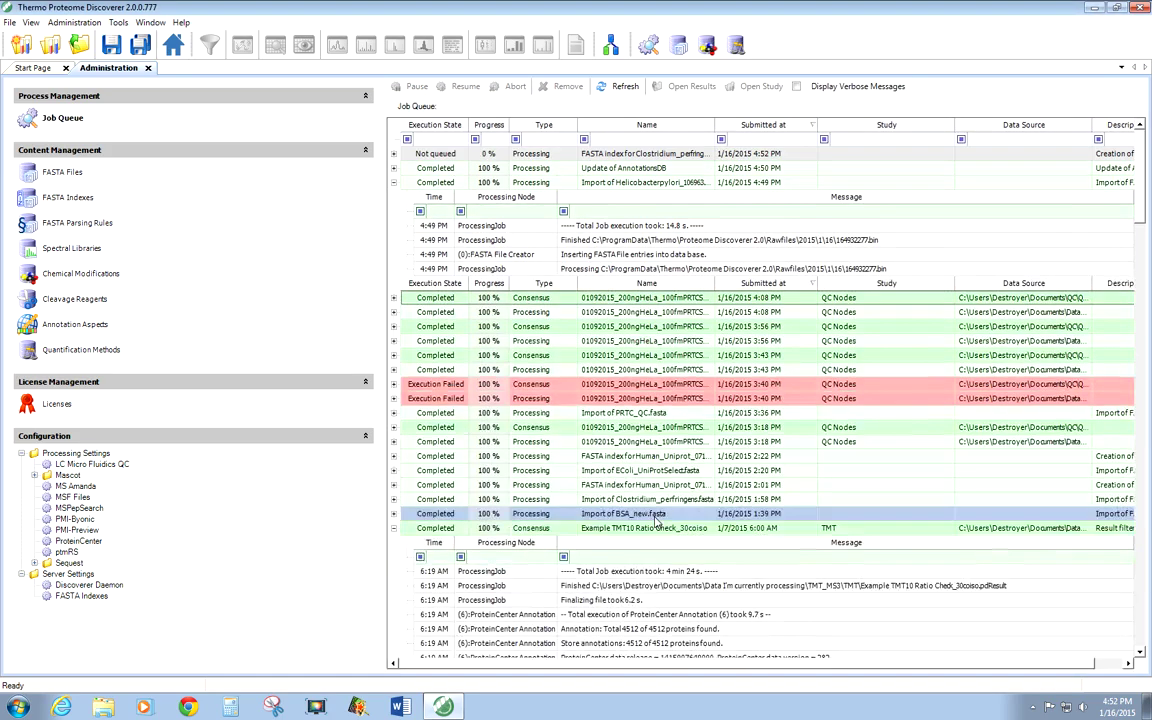
Step: Read the messages of the Clostridium_perfringens index job, and view the FASTA indexes and spectral libraries pages
click(393, 154)
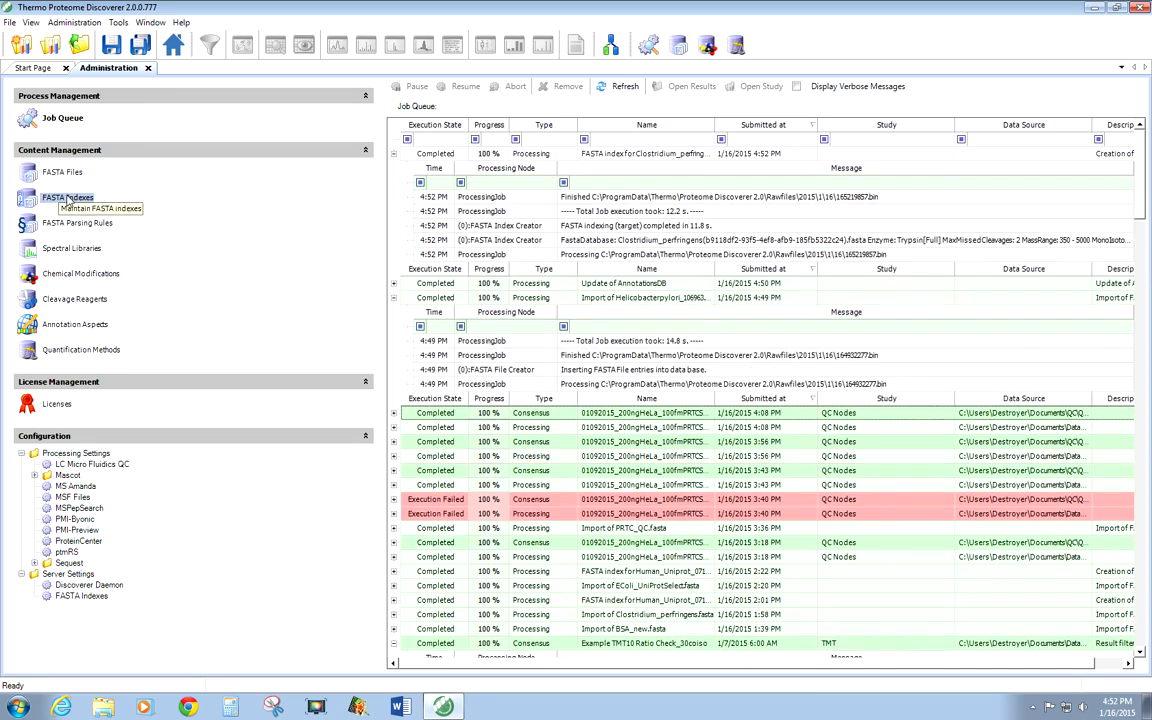
click(70, 200)
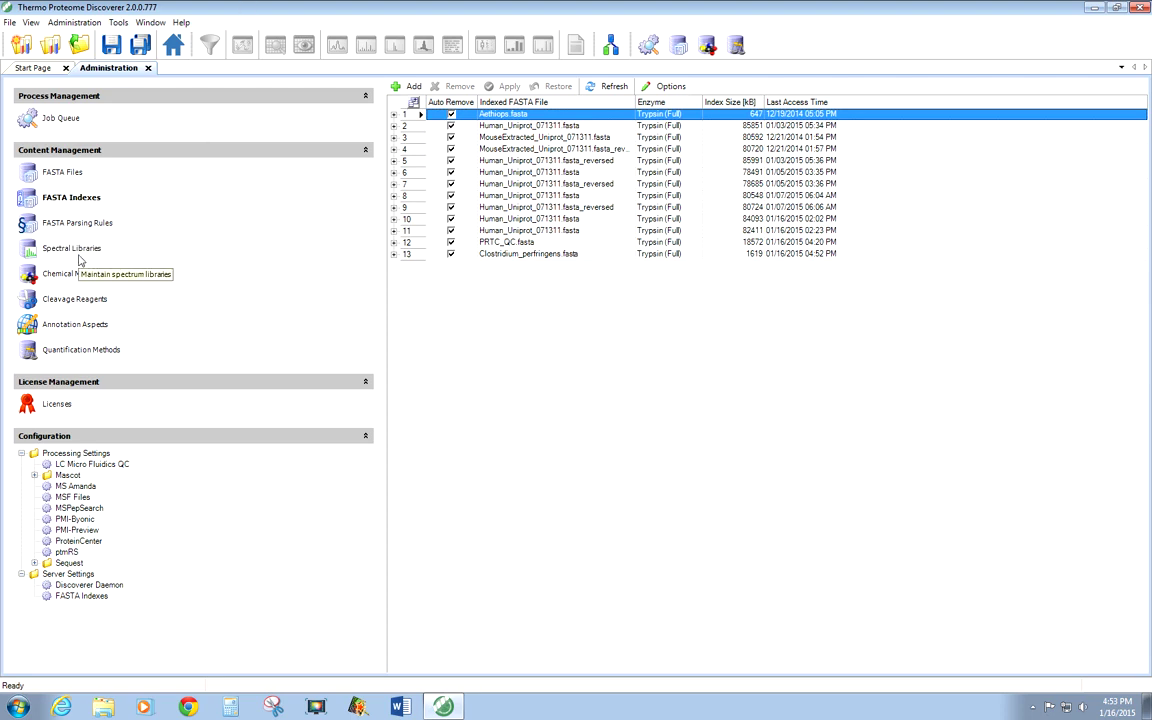
click(80, 250)
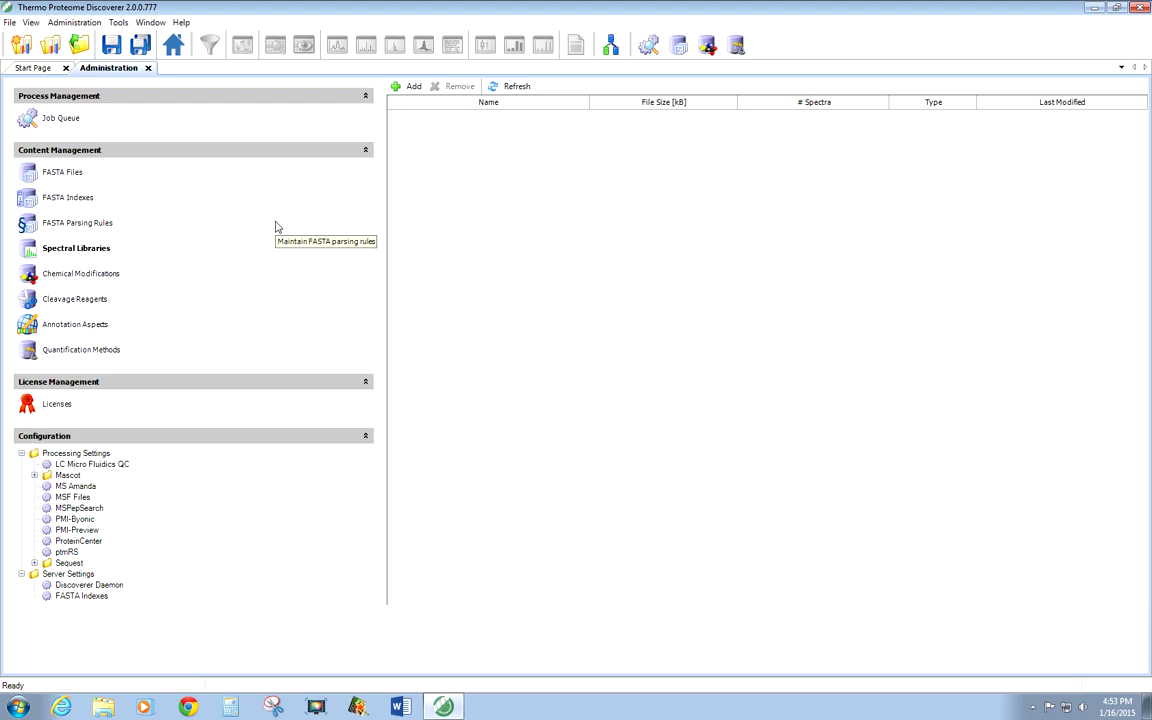
Step: Examine the Unimod import options for chemical modifications, and close the dialog without importing
click(86, 276)
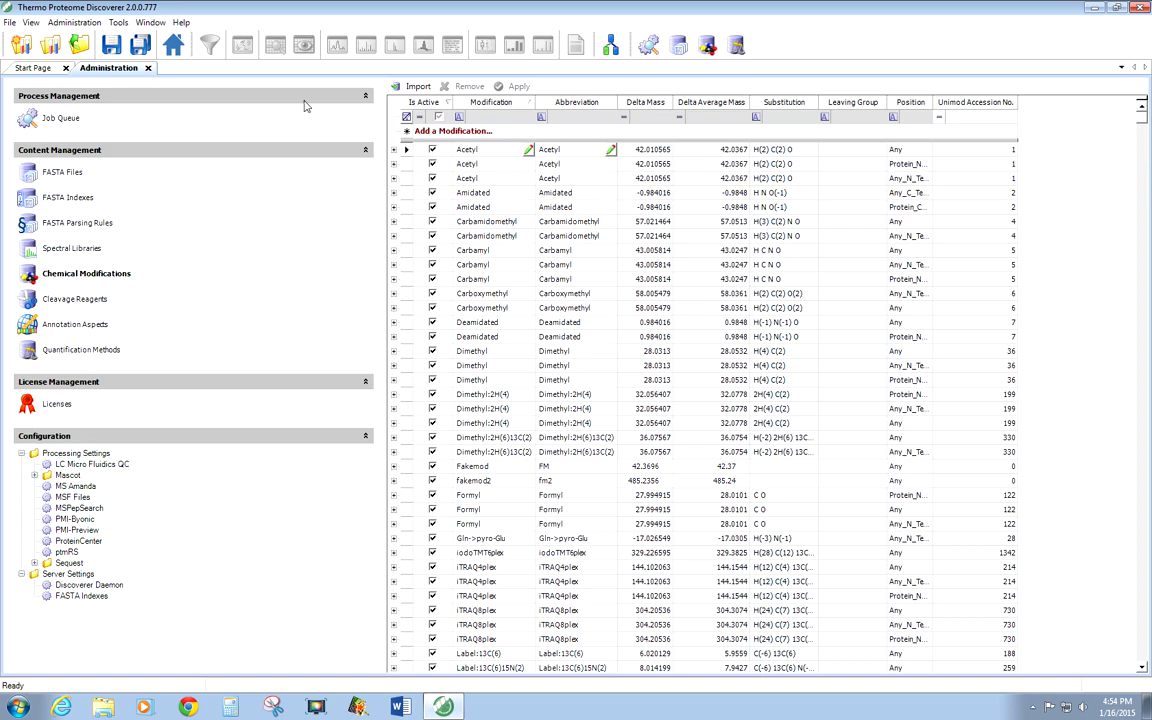
click(410, 86)
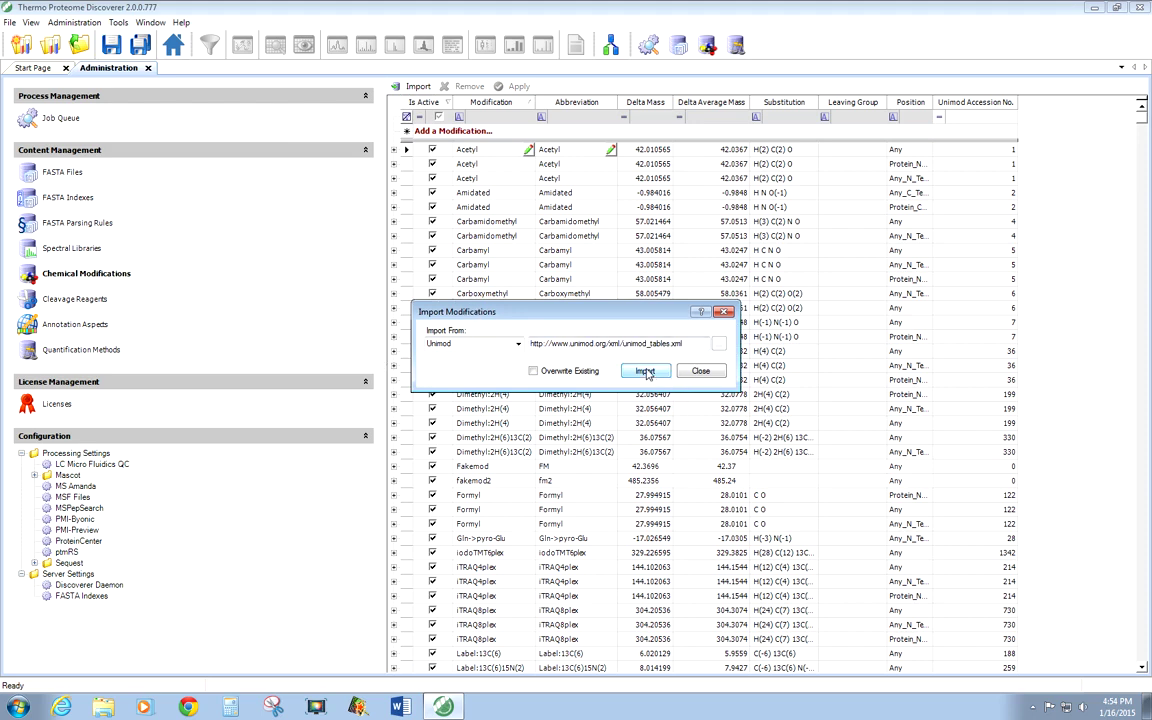
click(533, 371)
click(727, 312)
Step: Add a chemical modification named sdfkdsf with abbreviation sdfdsa, delta mass 4545.6566 and delta average mass 4354.56
click(444, 132)
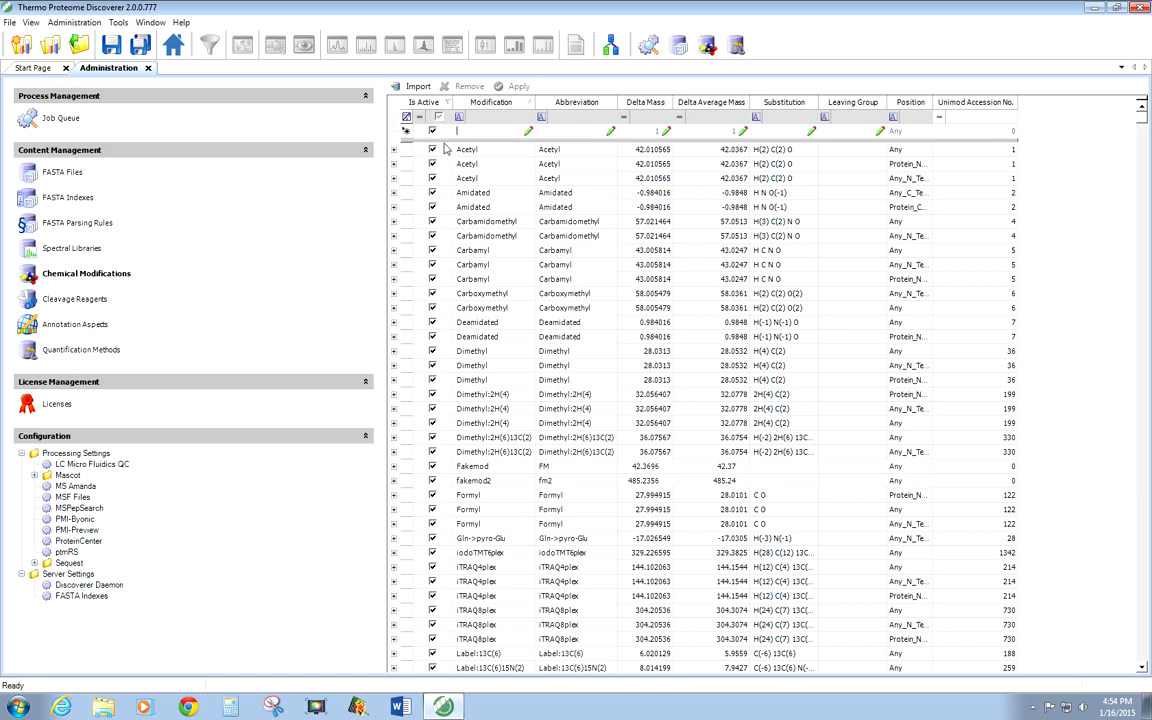
text(sdfkdsf)
click(552, 128)
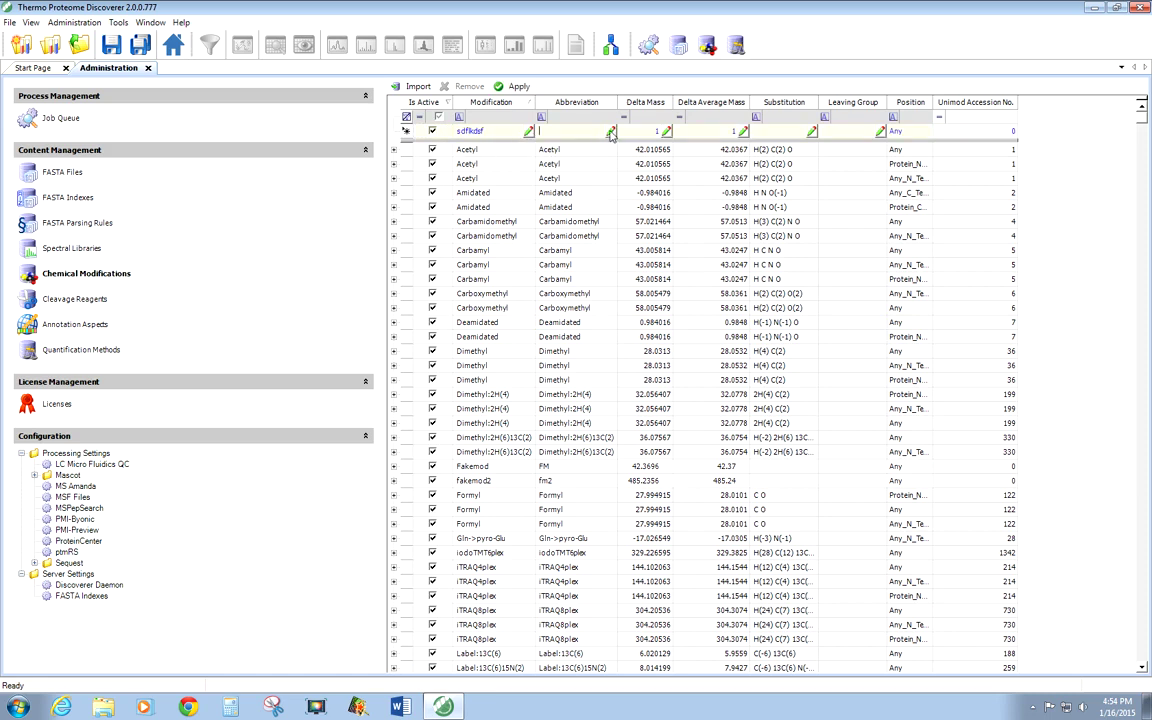
text(sdfdsa)
click(633, 133)
text(4545.6566)
click(729, 131)
text(4354.56)
key(Tab)
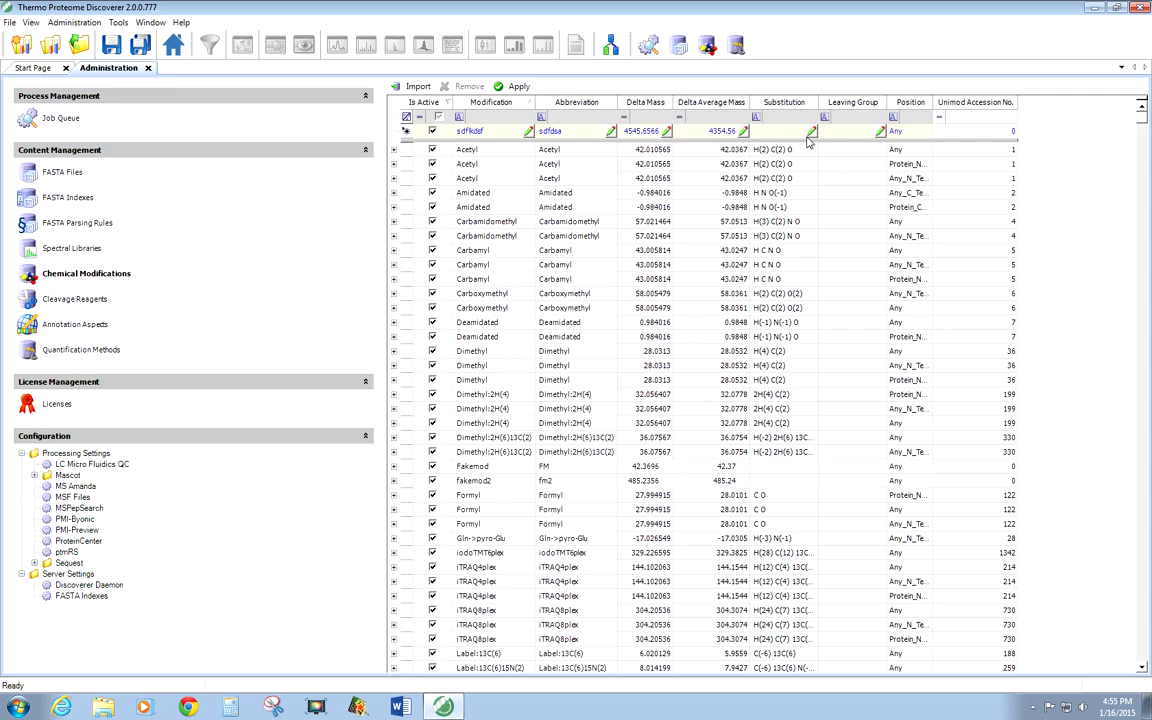
click(881, 136)
click(495, 178)
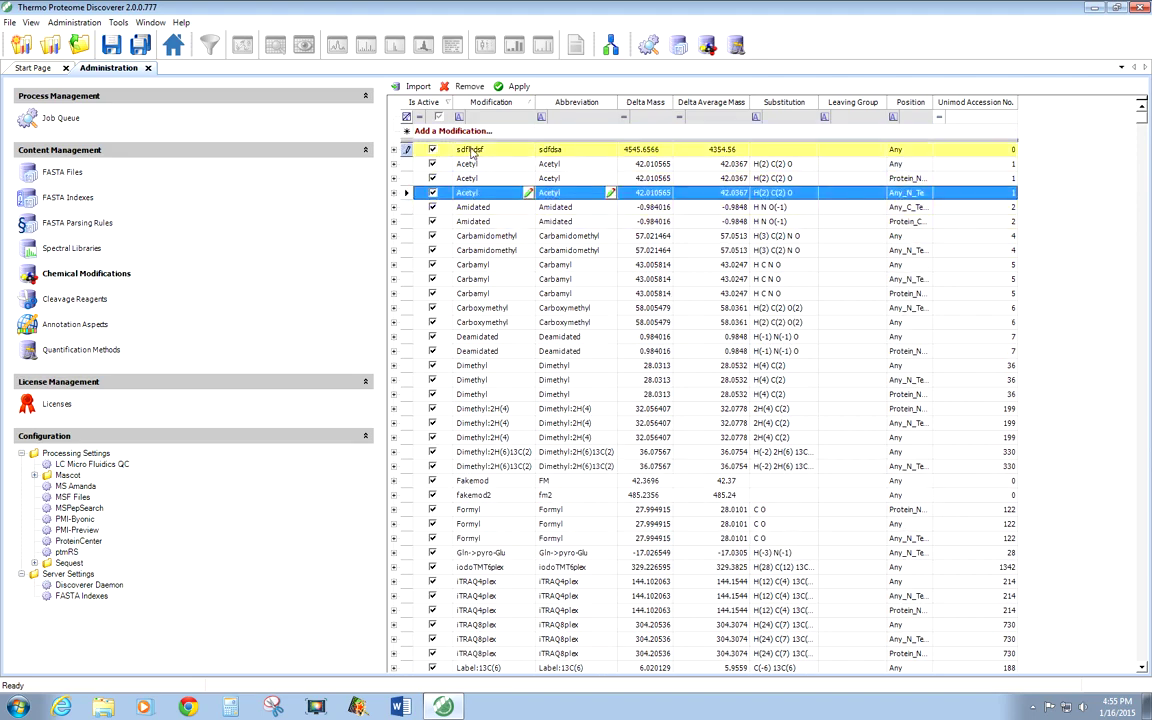
Step: Add Asparagine as an amino acid site of the sdfkdsf modification
click(394, 150)
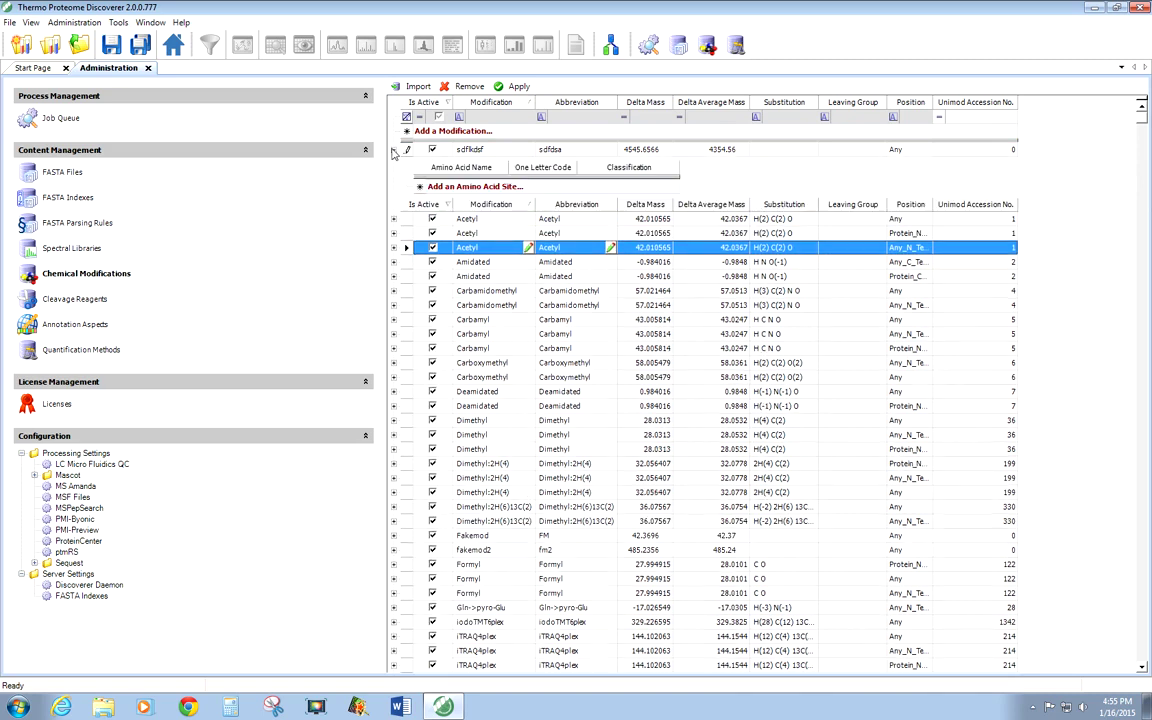
click(505, 186)
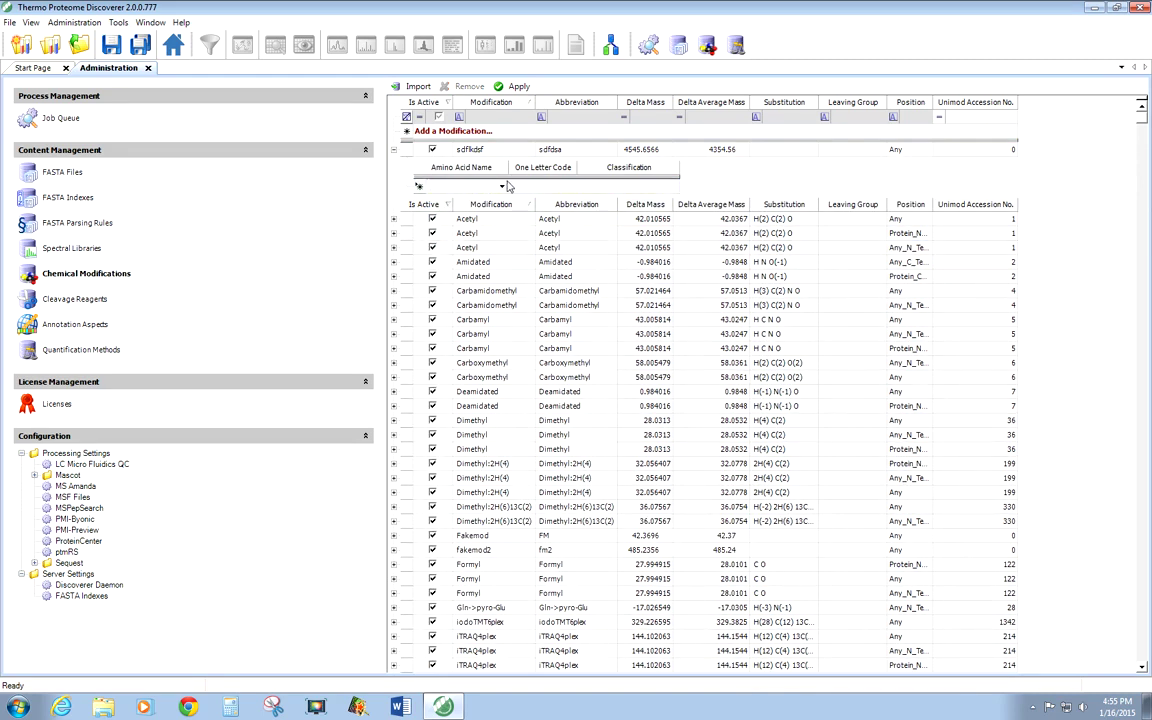
click(460, 186)
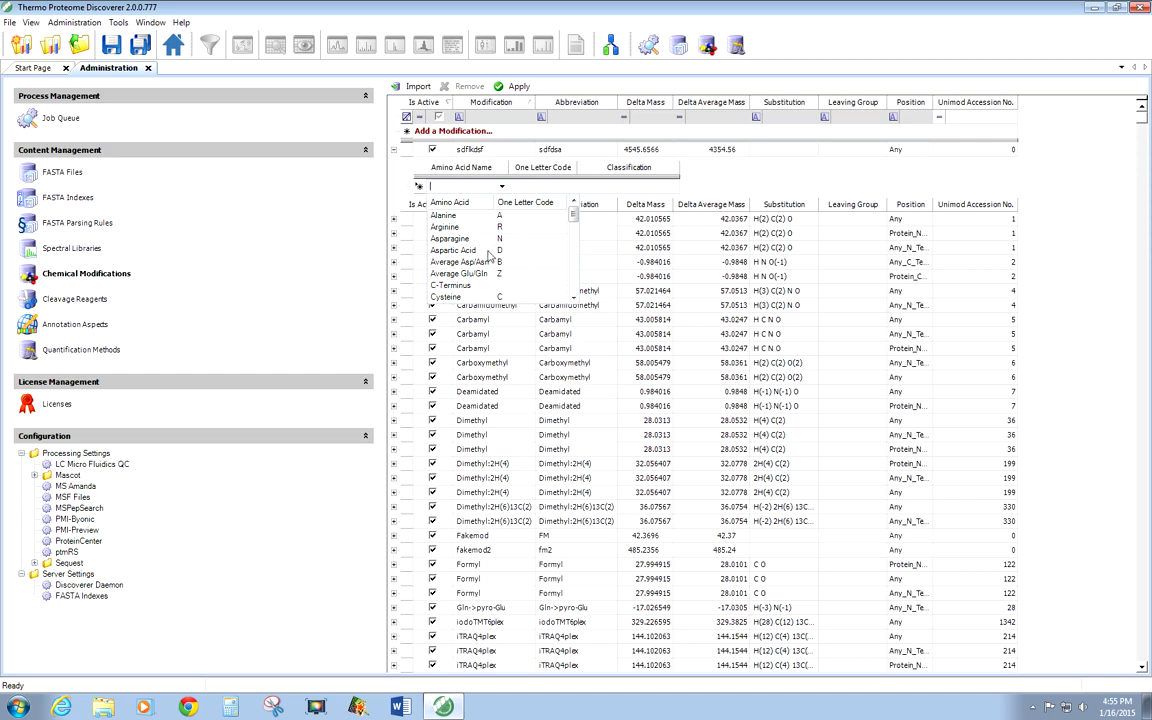
click(448, 238)
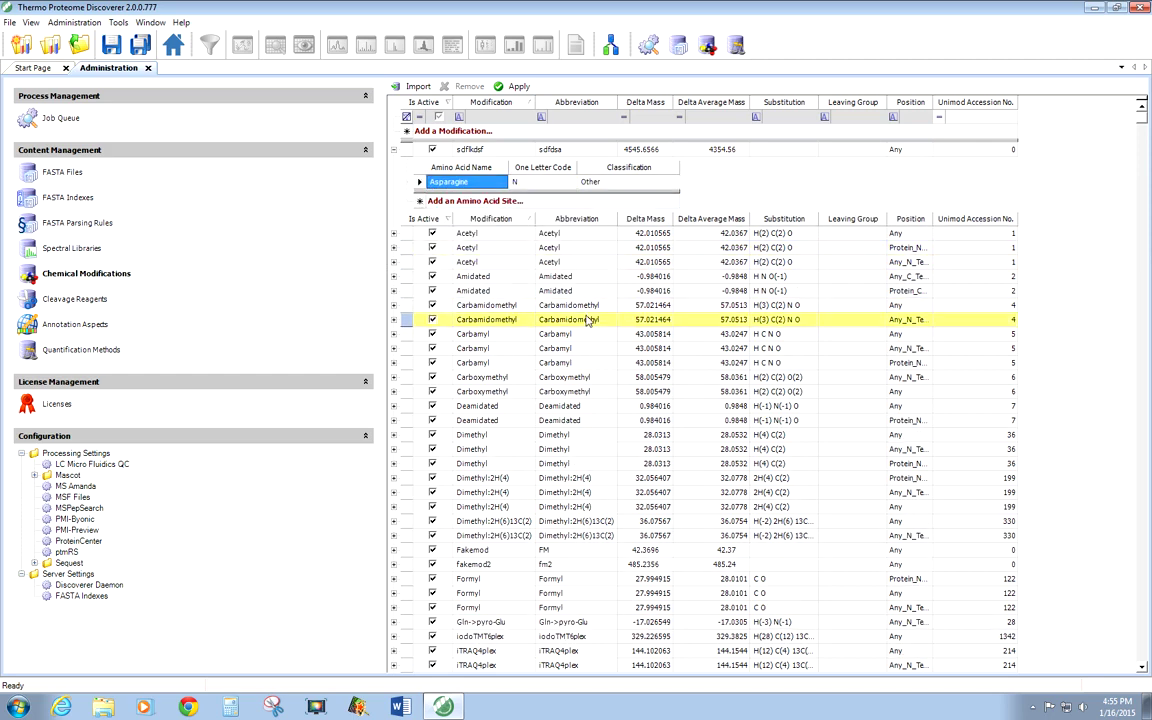
Step: Add N-Terminus as a second site of the sdfkdsf modification and apply the changes
click(458, 200)
click(502, 201)
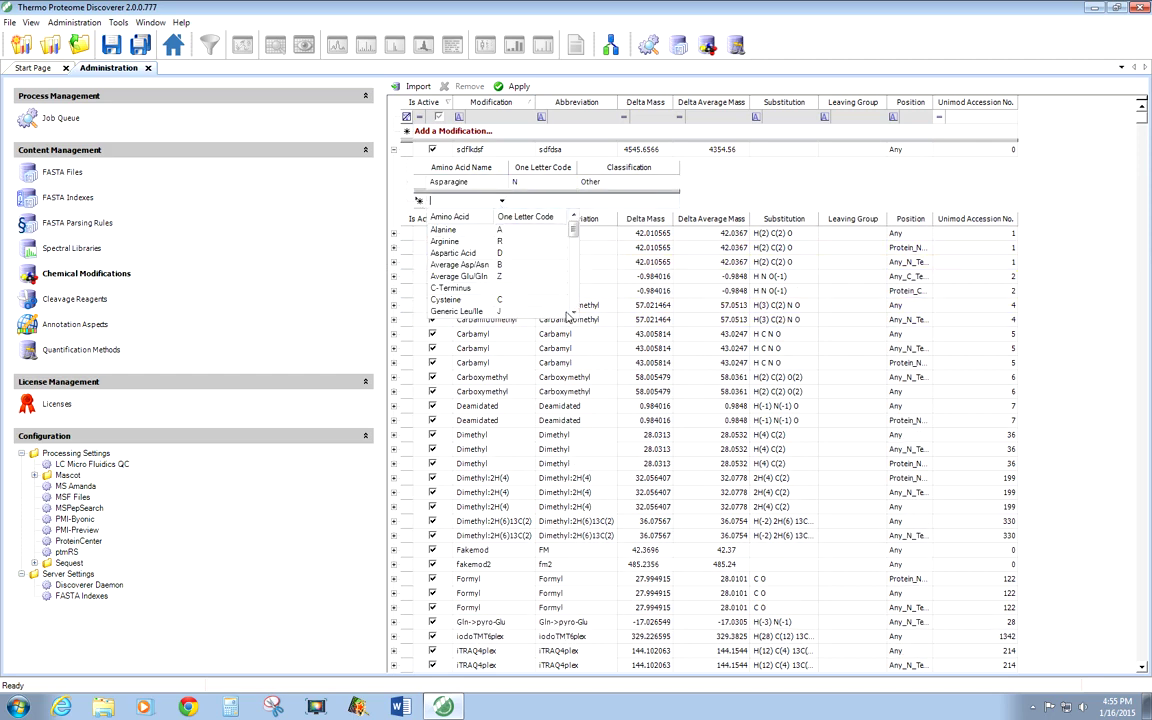
scroll(508, 308, down, 5)
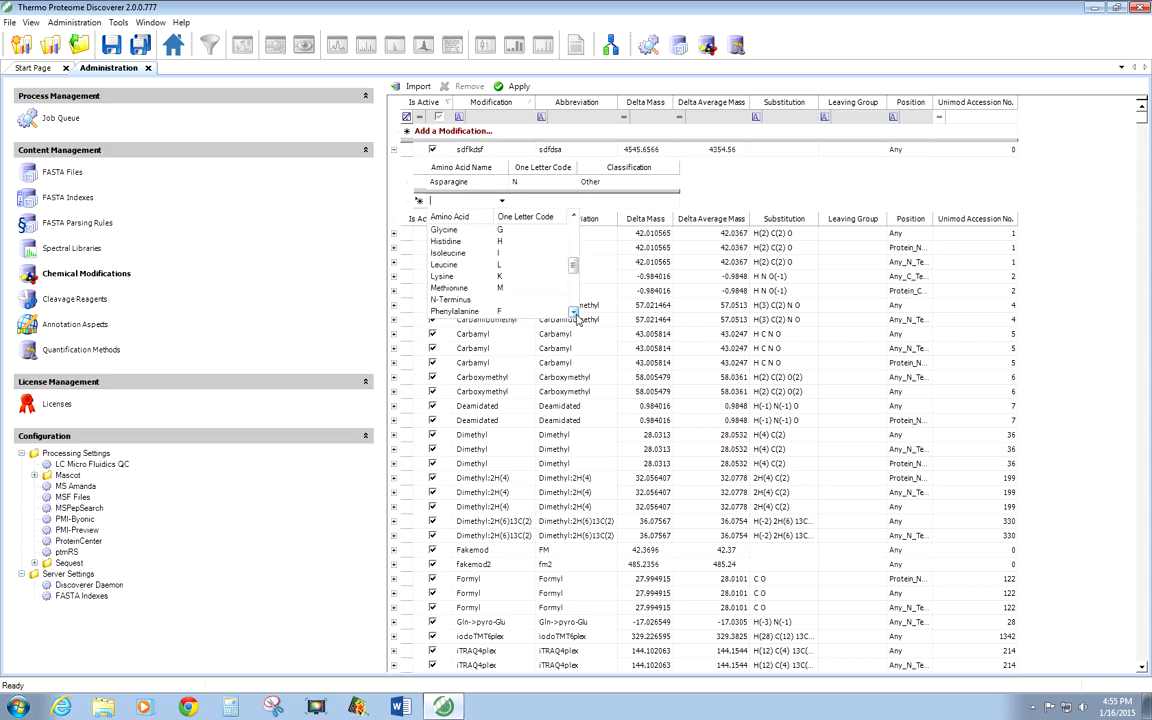
click(460, 290)
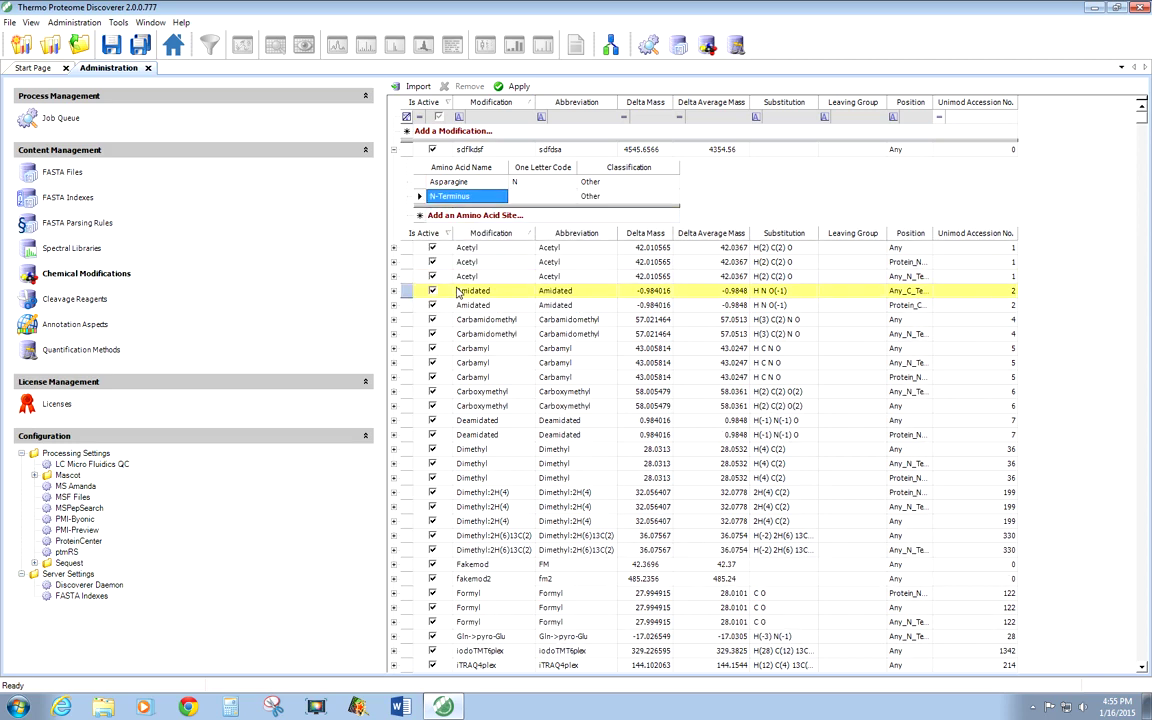
click(610, 251)
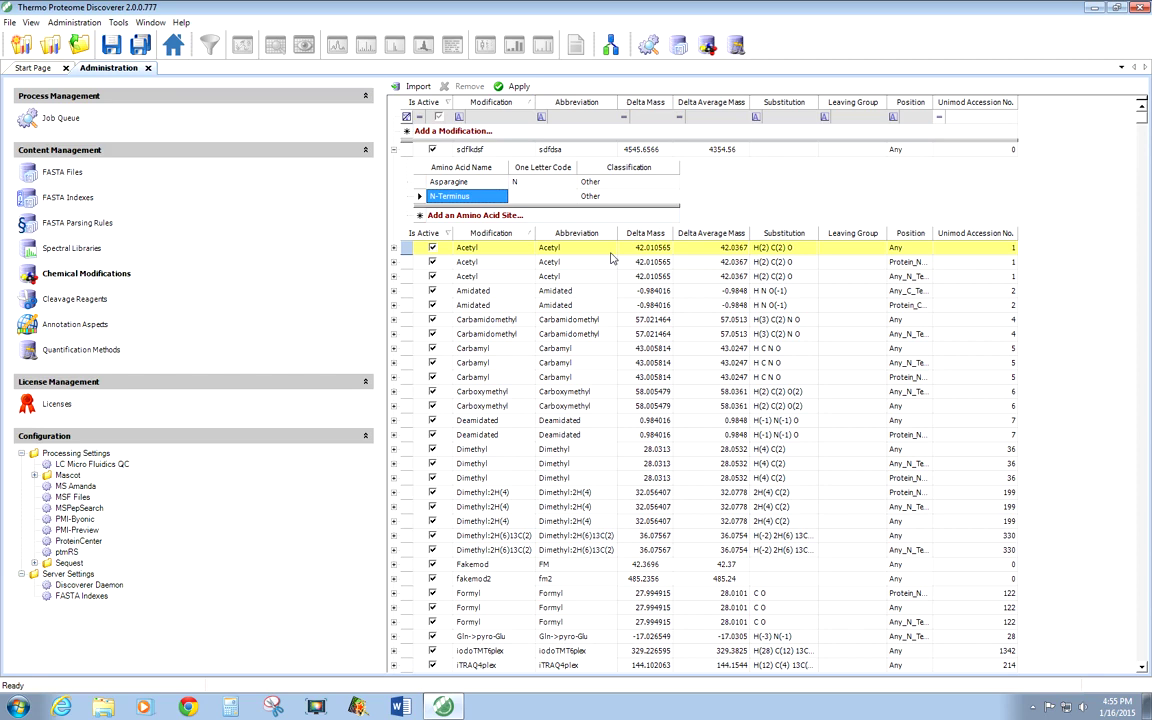
click(515, 86)
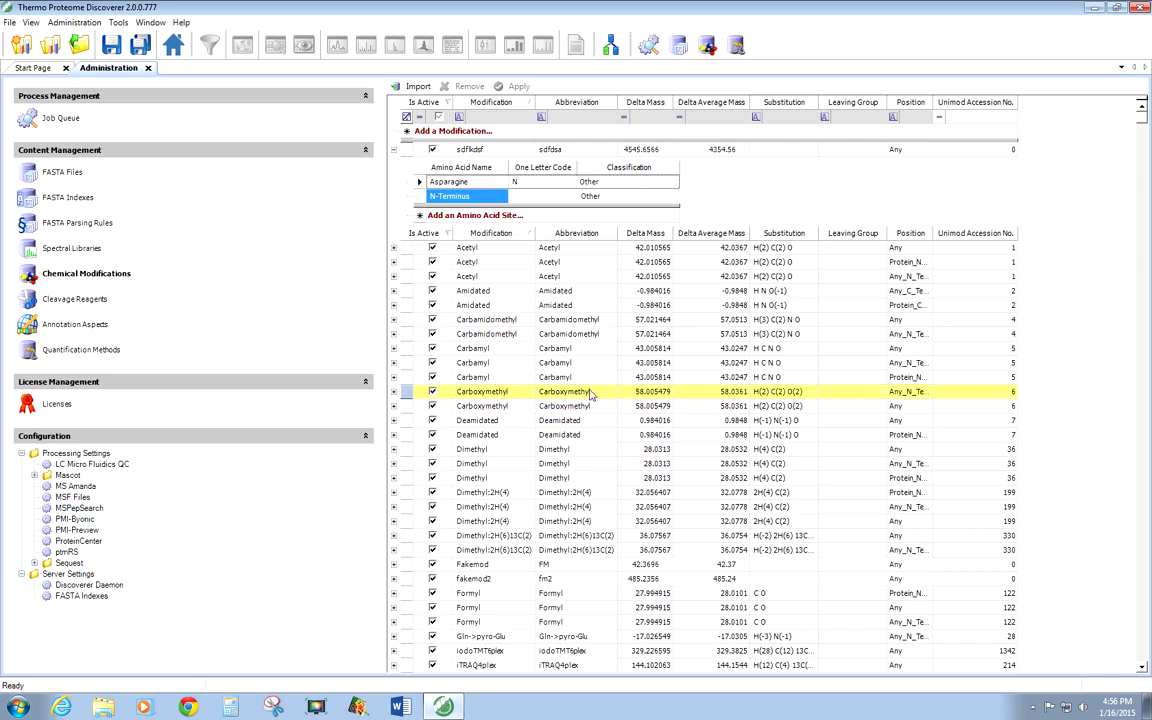
Step: Deactivate the three Formyl modifications in the chemical modifications list
click(433, 622)
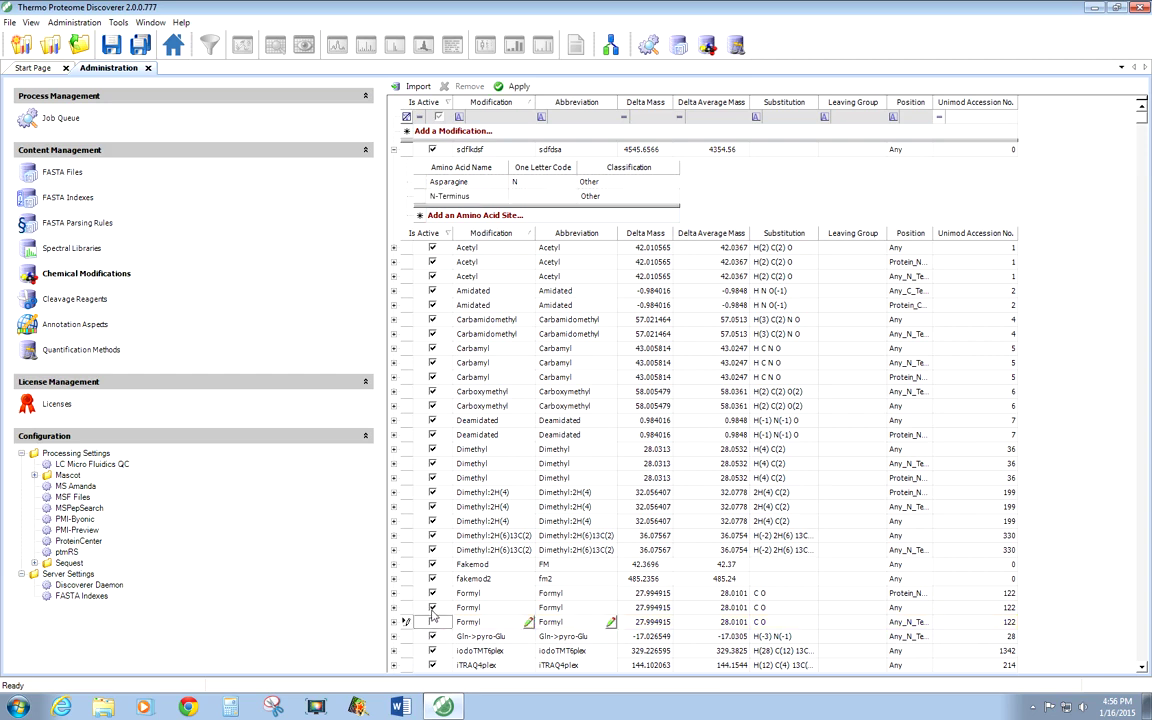
click(433, 607)
click(434, 593)
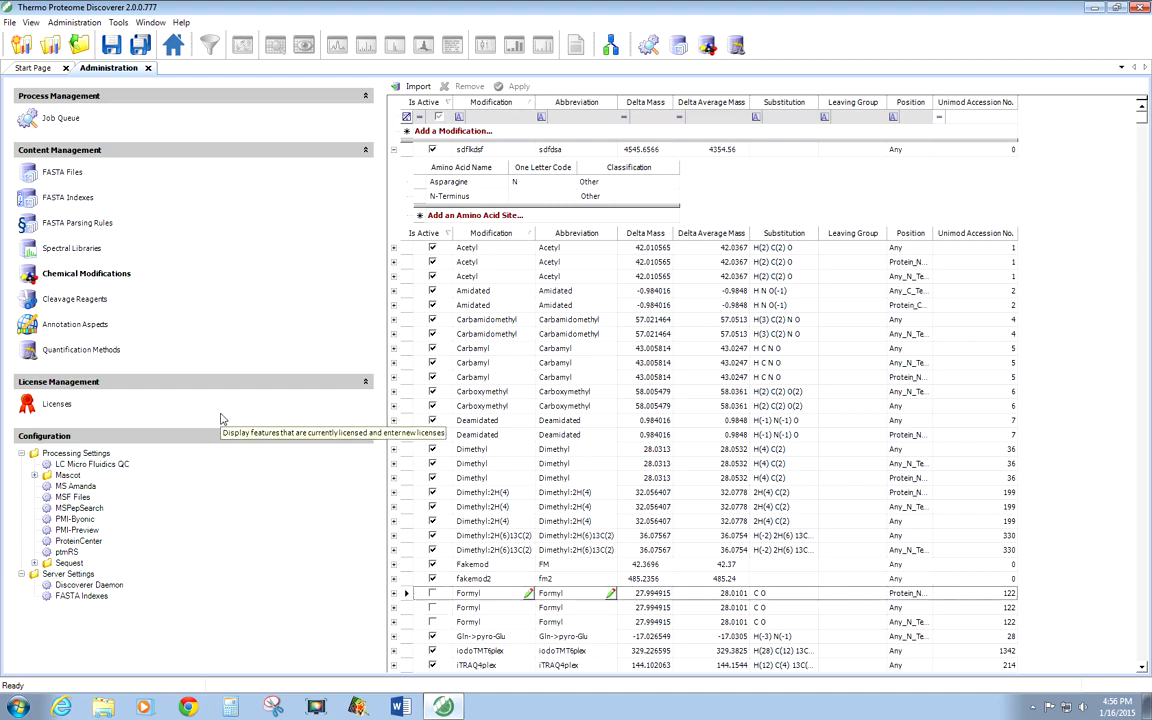
Step: Add a cleavage reagent named NewProteas with cleavage site A and cleavage inhibitor K
click(86, 300)
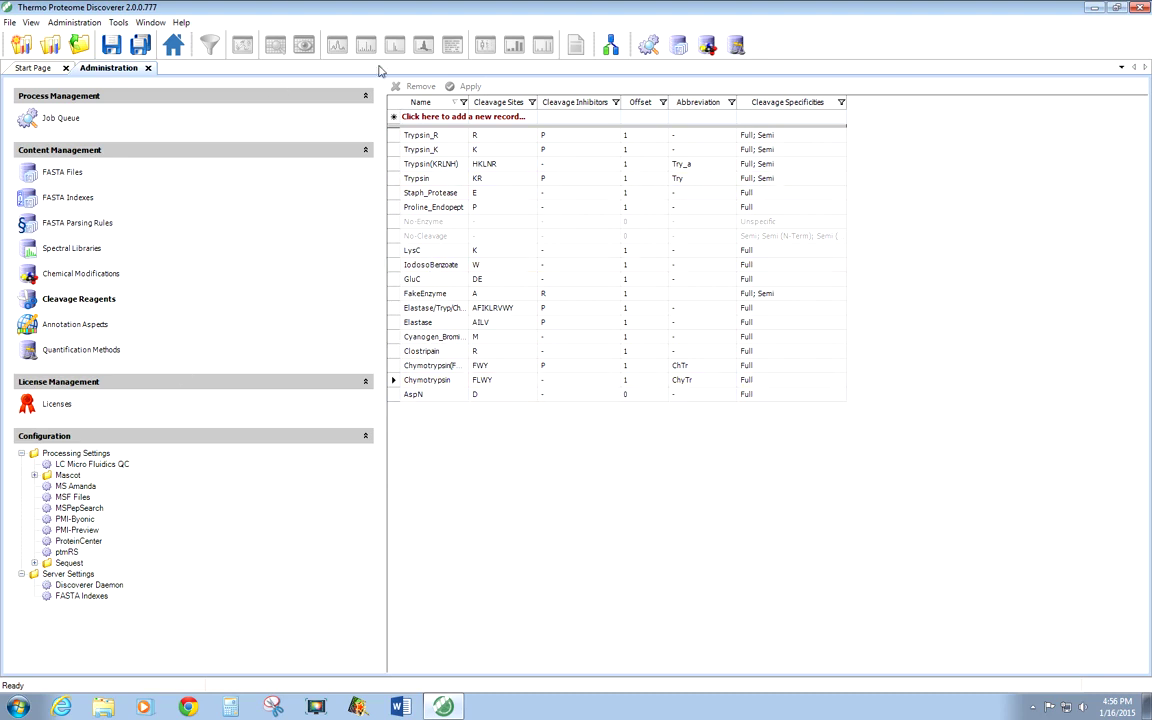
click(446, 116)
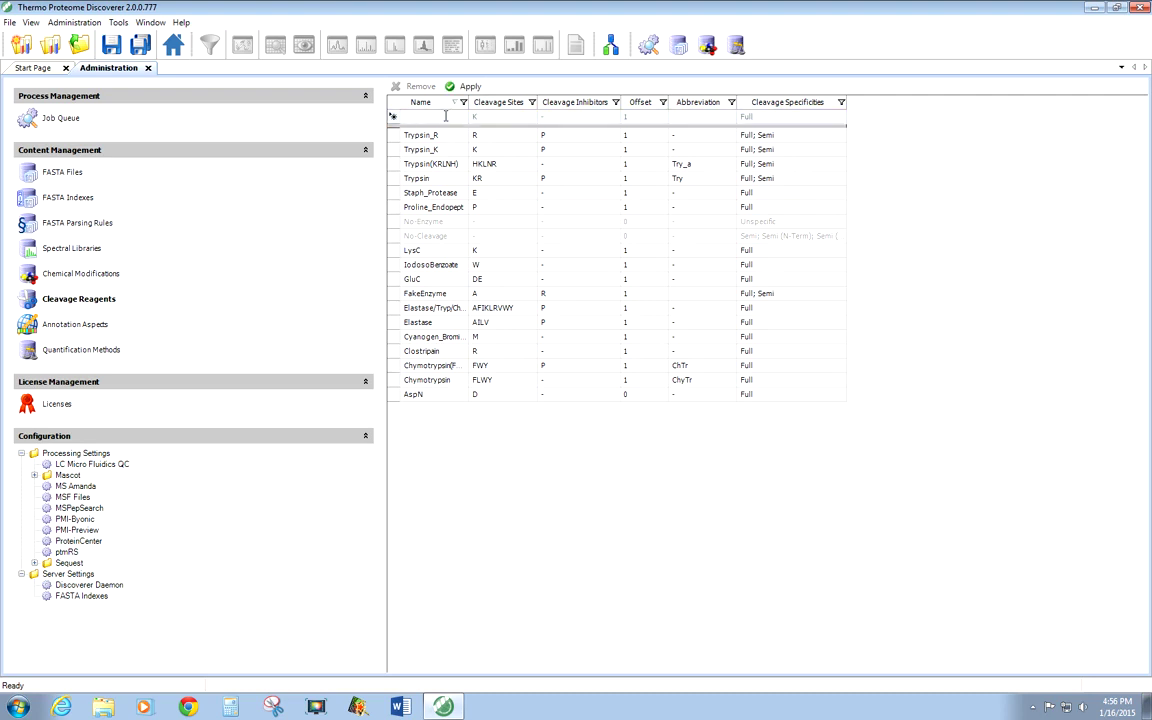
text(NewProteas)
click(489, 116)
text(A)
key(Tab)
text(K)
Step: Enable the Semi specificity alongside Full for the NewProteas reagent and apply the changes
click(805, 121)
click(839, 118)
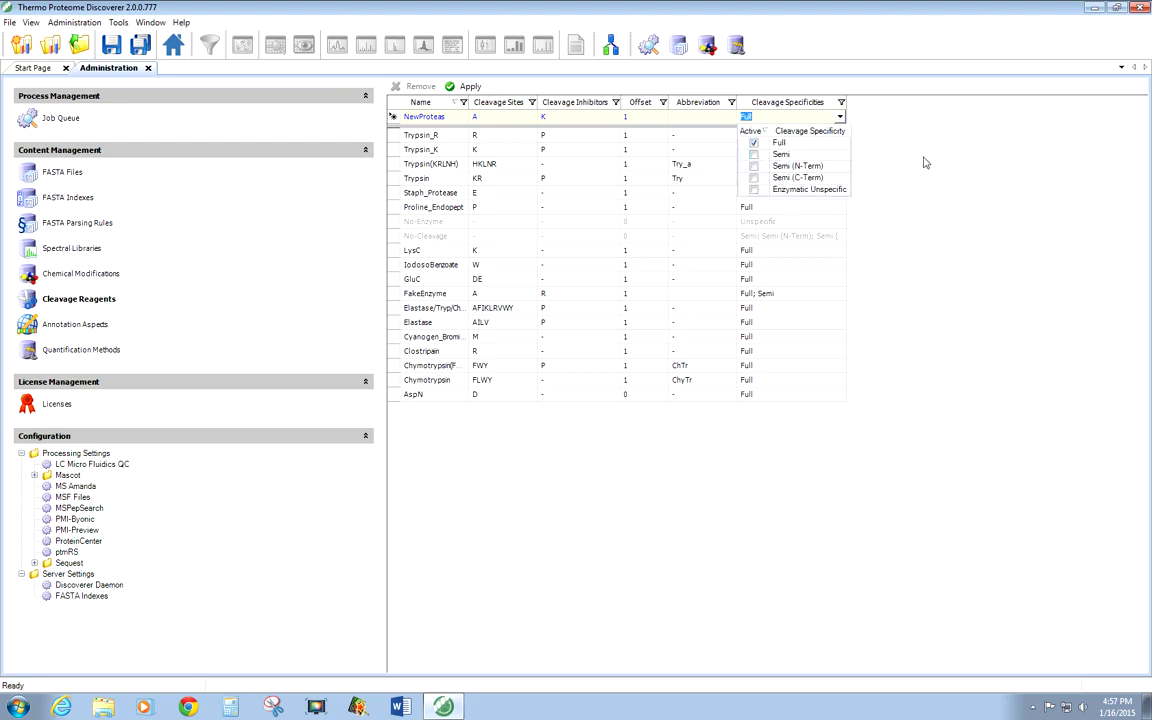
click(753, 154)
key(Return)
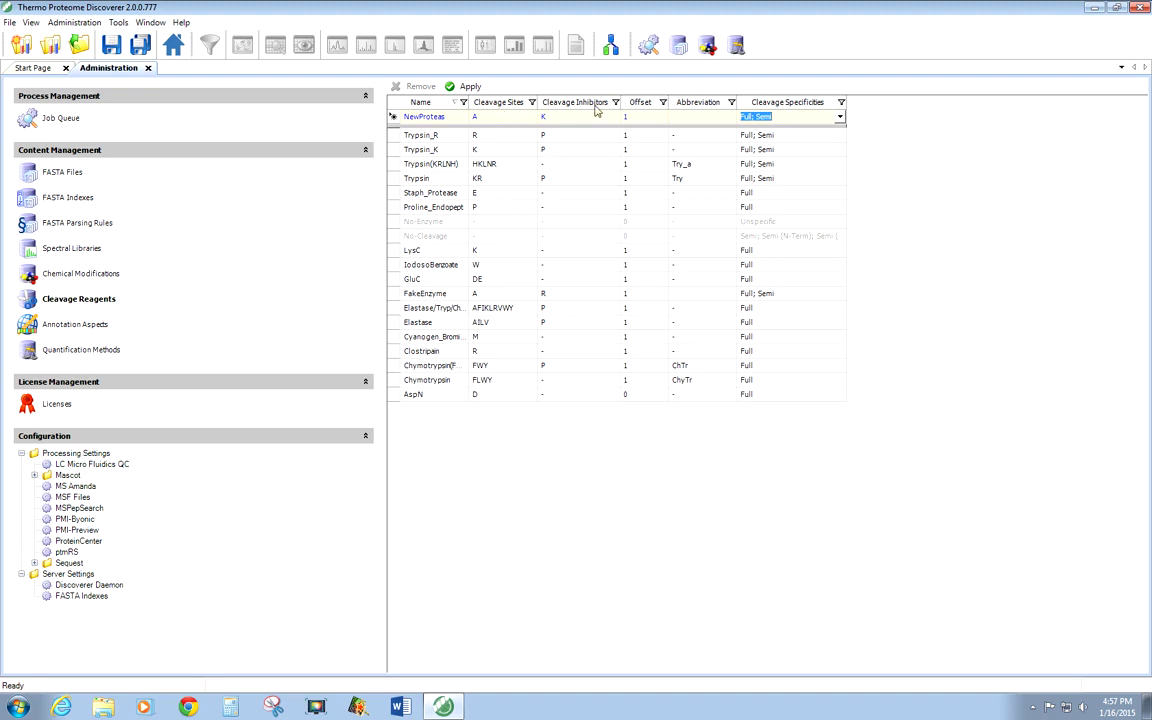
click(467, 88)
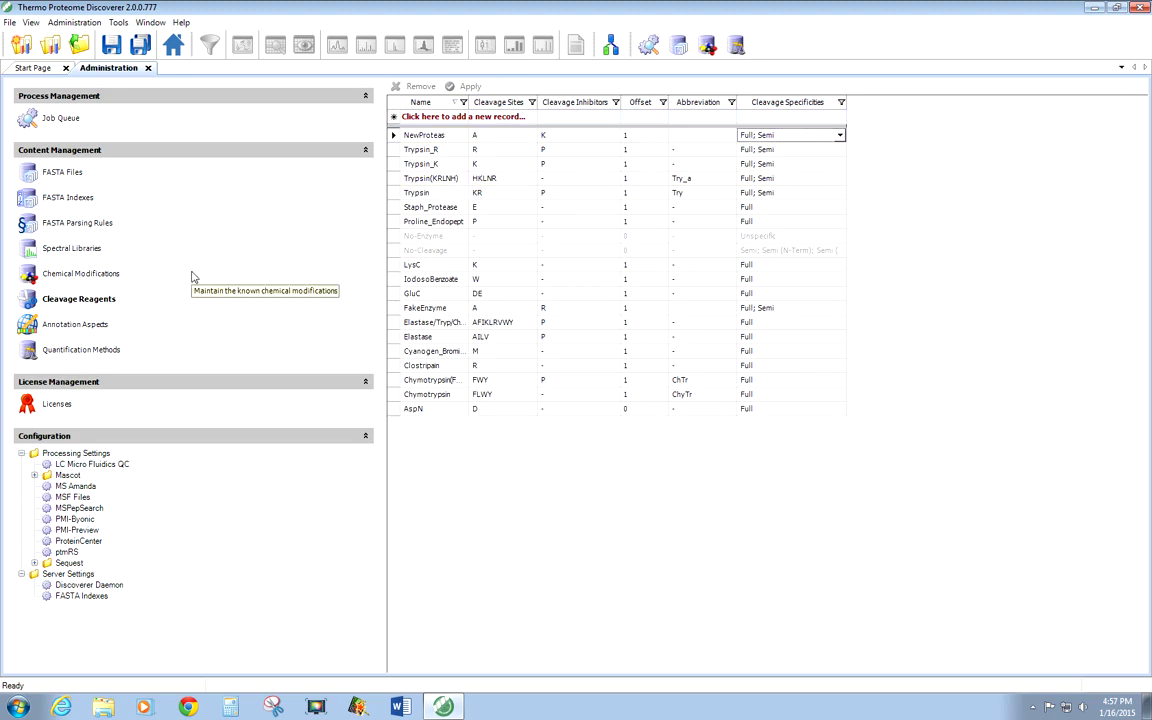
Step: Deactivate the Molecular Function and Biological Process annotation aspects and apply the changes
click(82, 323)
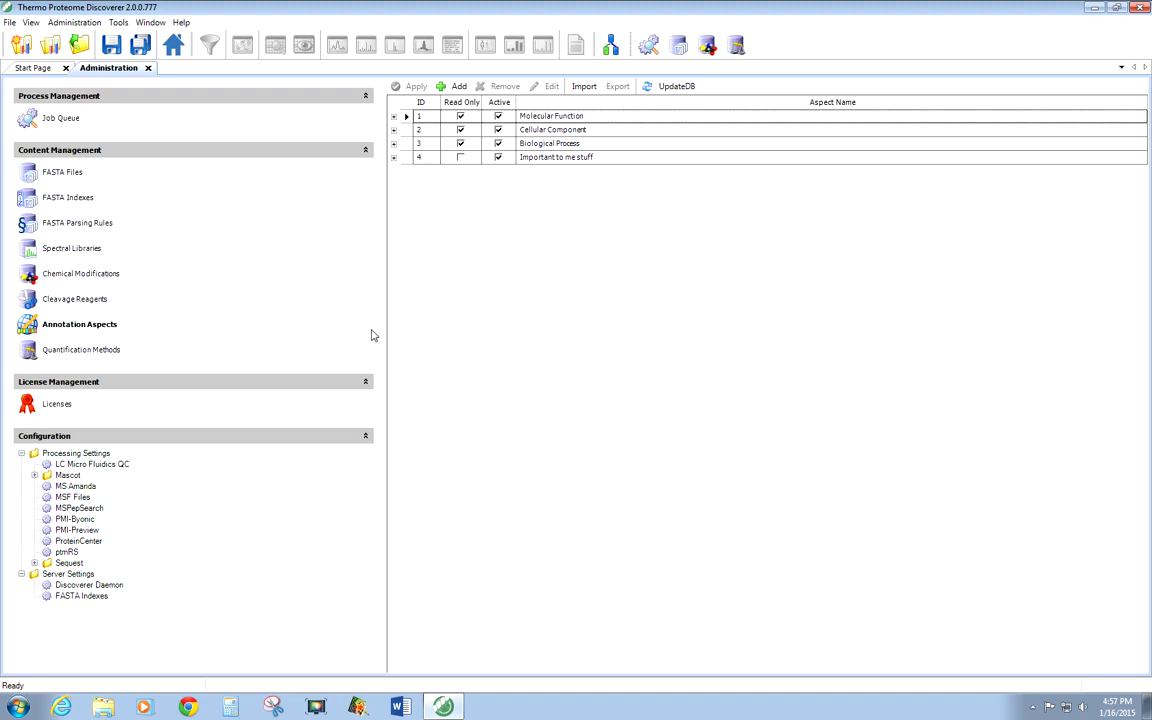
click(499, 117)
click(498, 144)
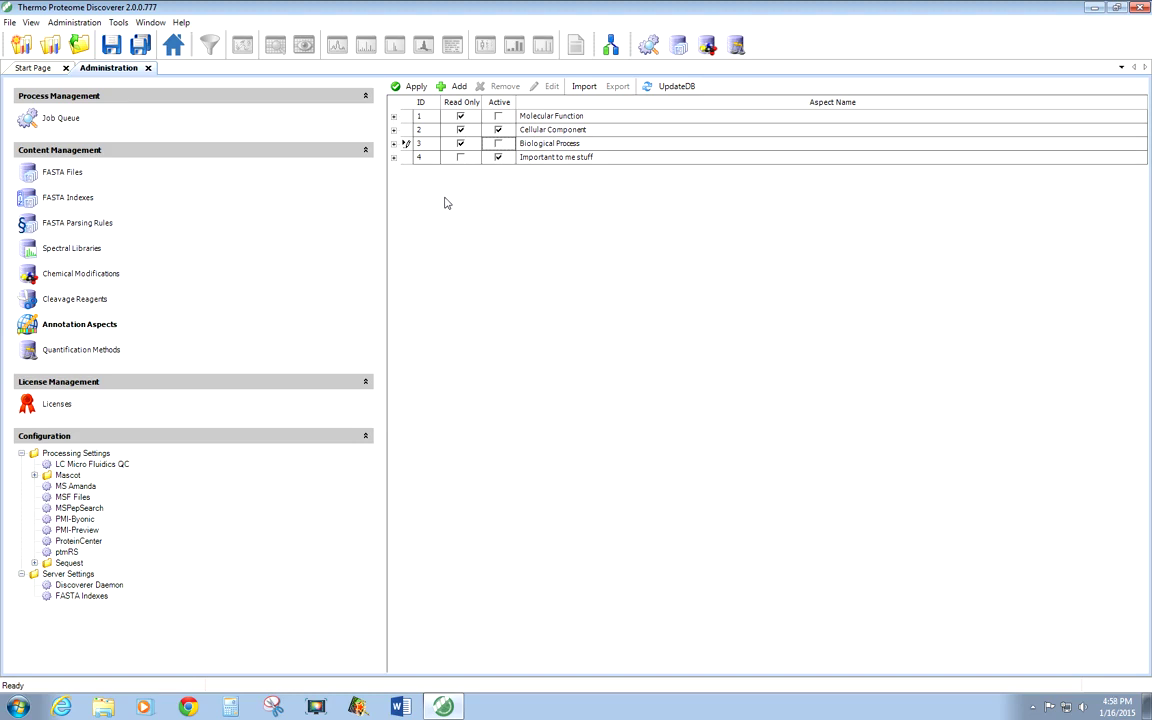
click(416, 87)
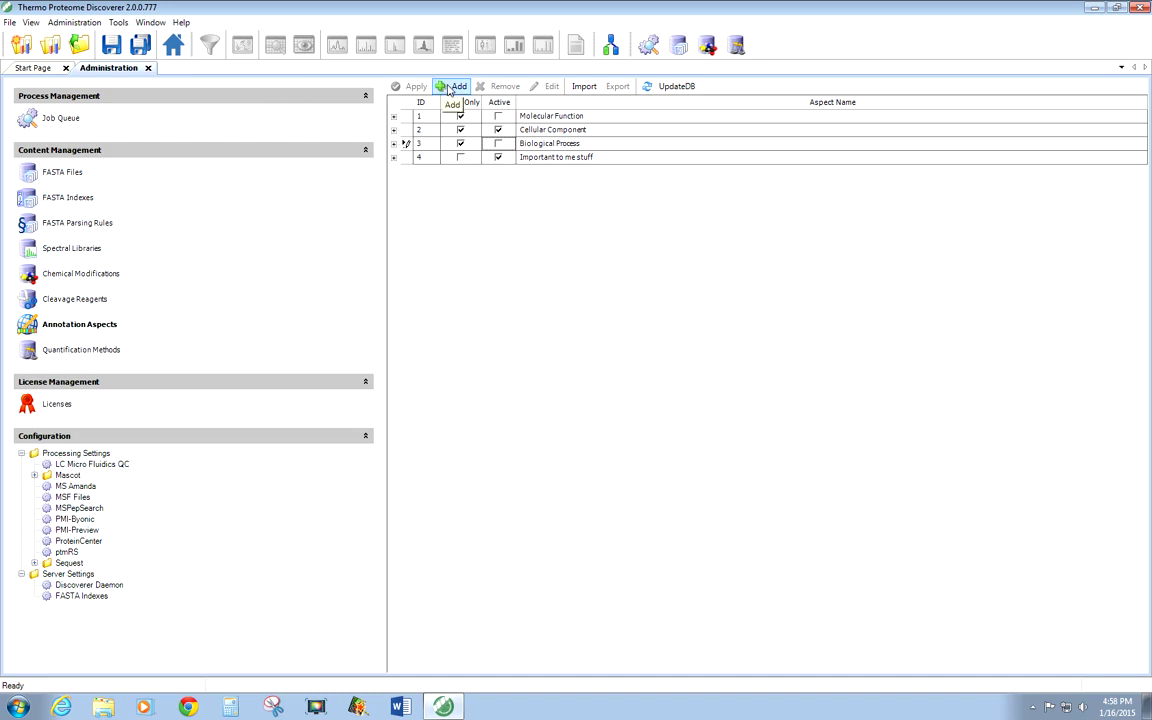
Step: Start a new annotation aspect named IMportant Stuff
click(451, 90)
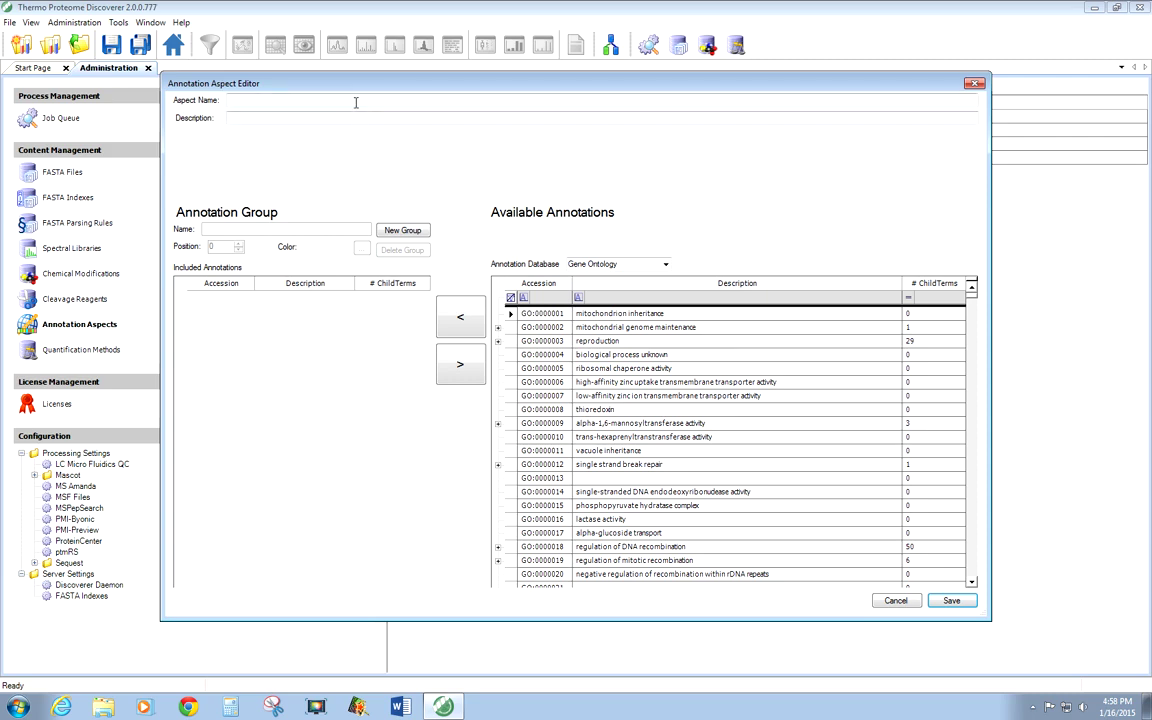
click(355, 102)
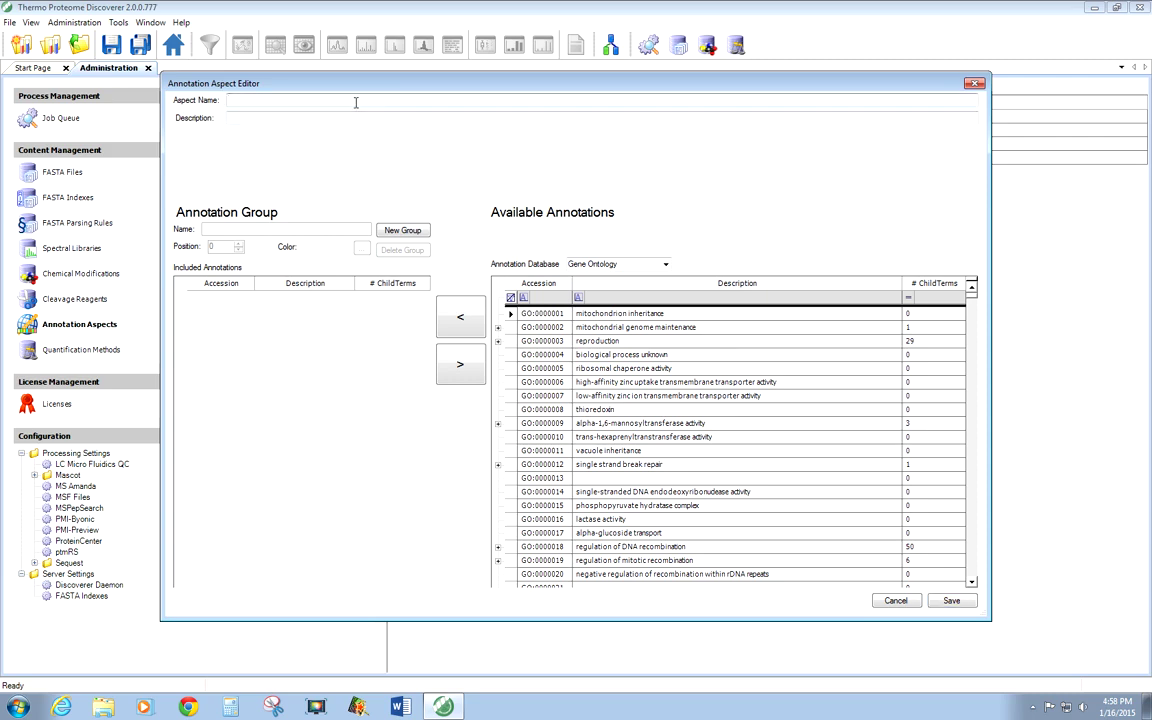
text(IMportant Stuff)
Step: Add an annotation group named Group1 to the aspect and color it light magenta
click(399, 233)
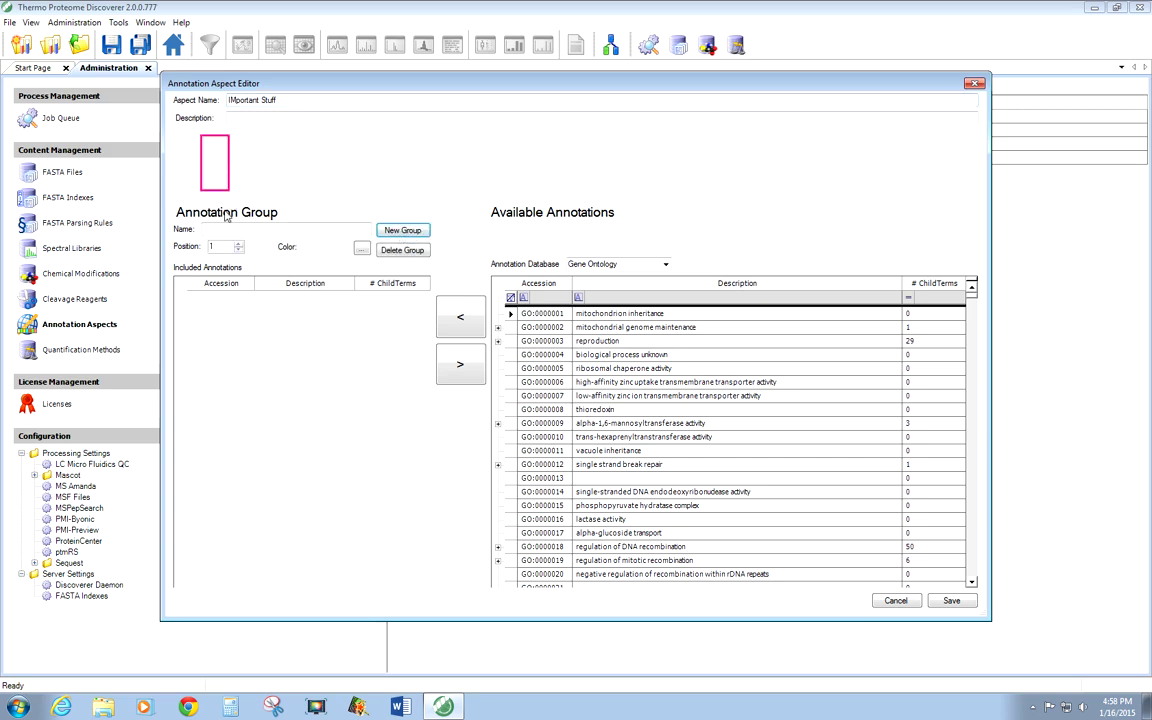
click(315, 229)
text(Group1)
click(361, 248)
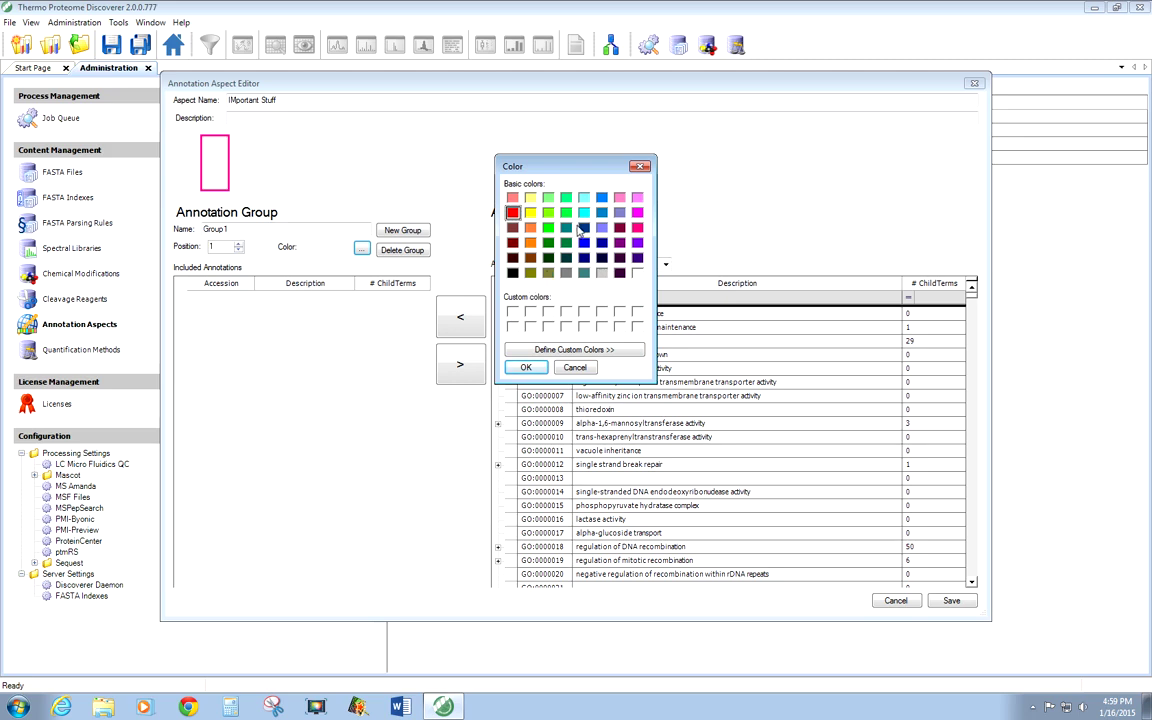
click(636, 198)
click(524, 368)
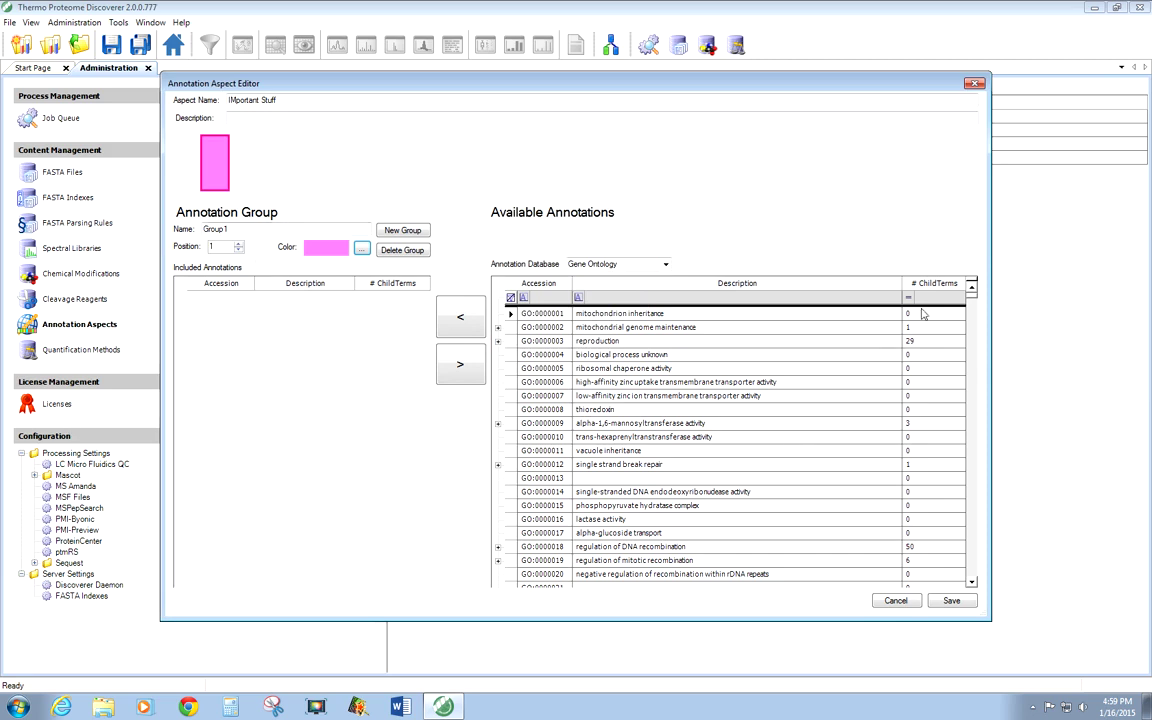
Step: Include the Hsp20/alpha crystallin family and SH2 domain annotations from the Protein families (Pfam) database in Group1
click(666, 264)
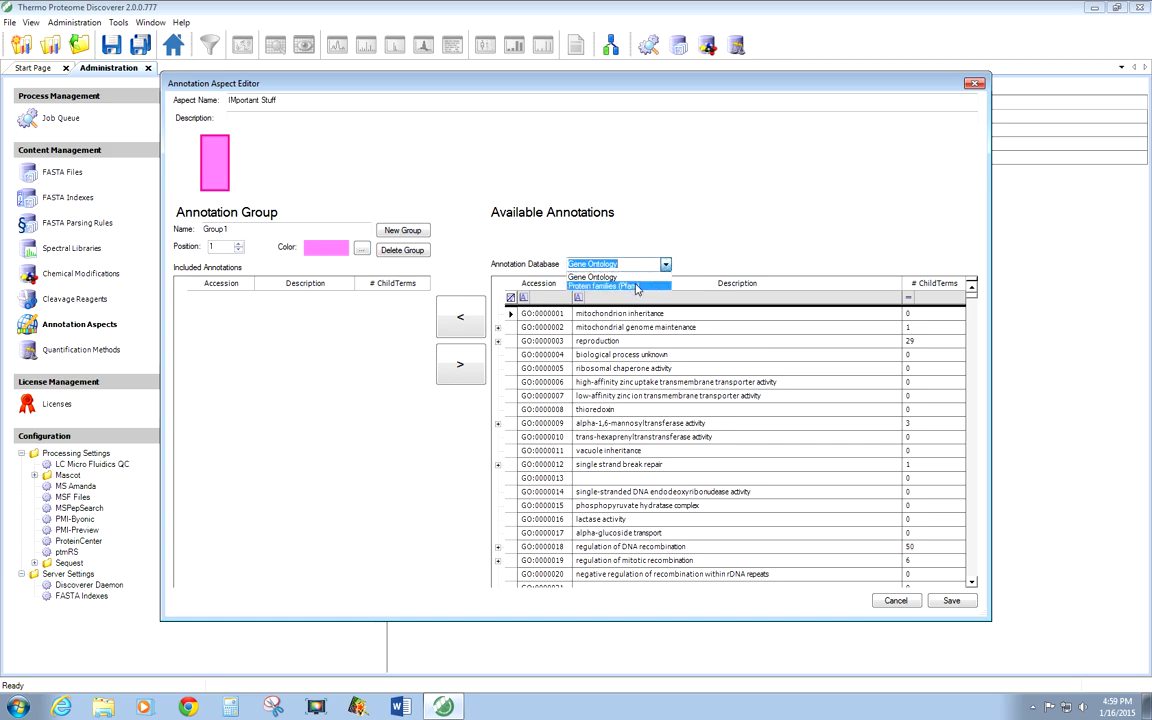
click(636, 287)
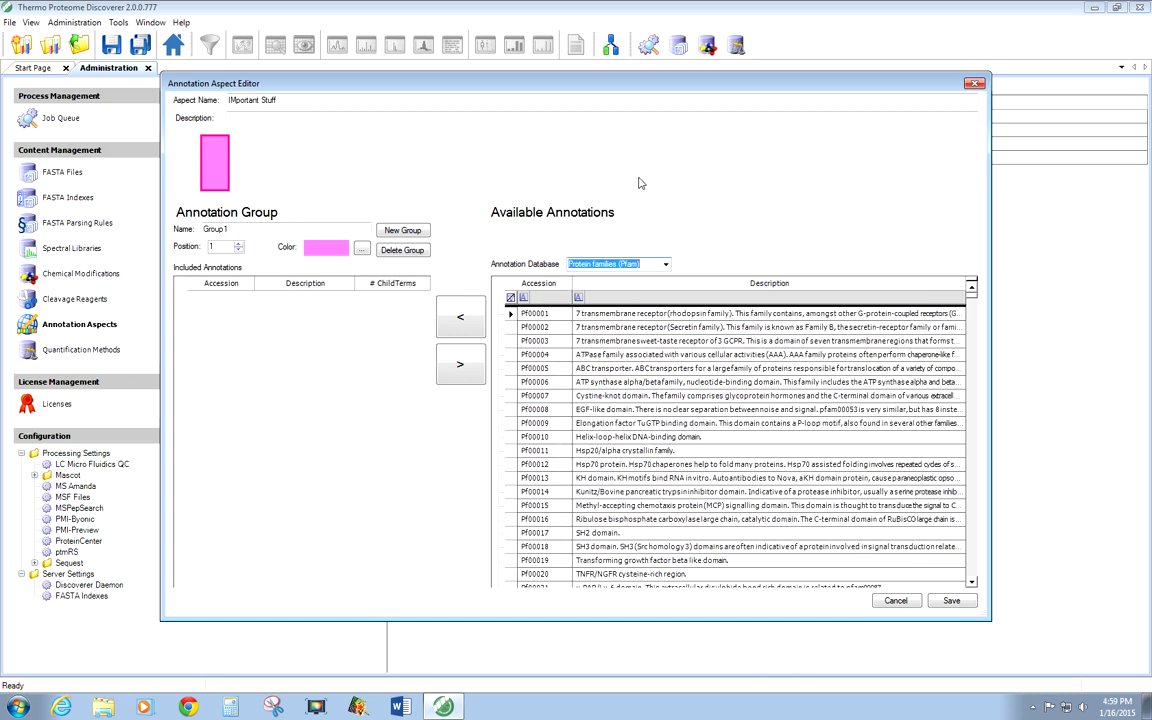
click(614, 452)
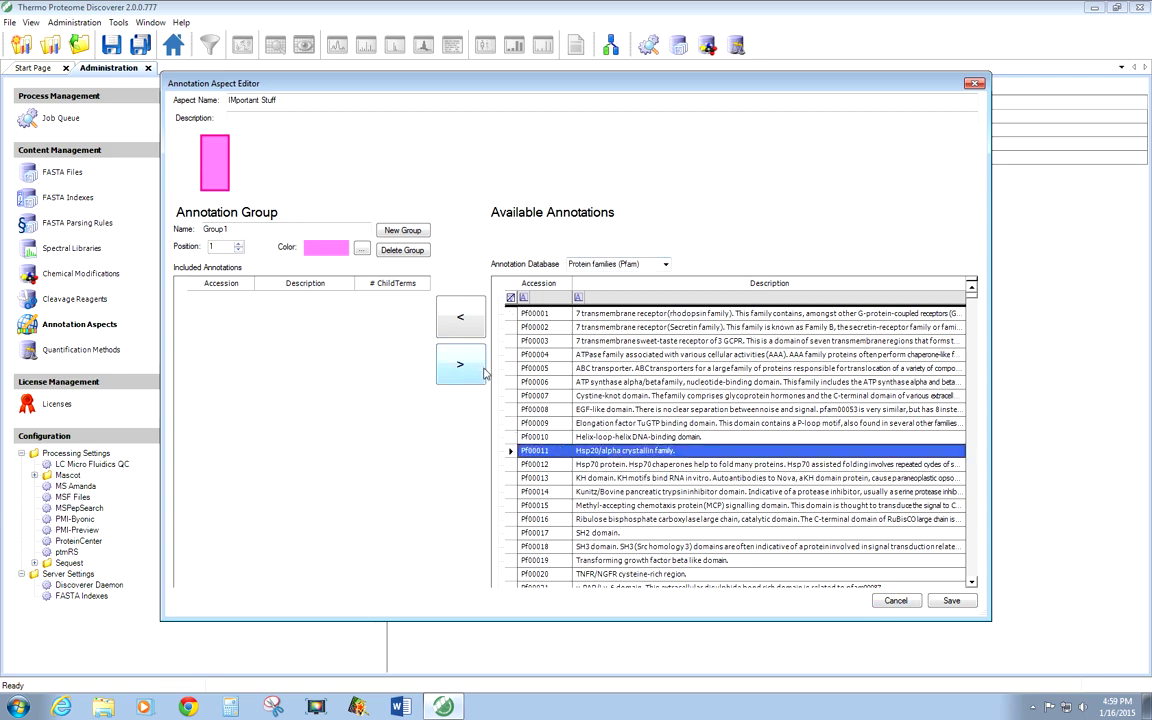
click(463, 324)
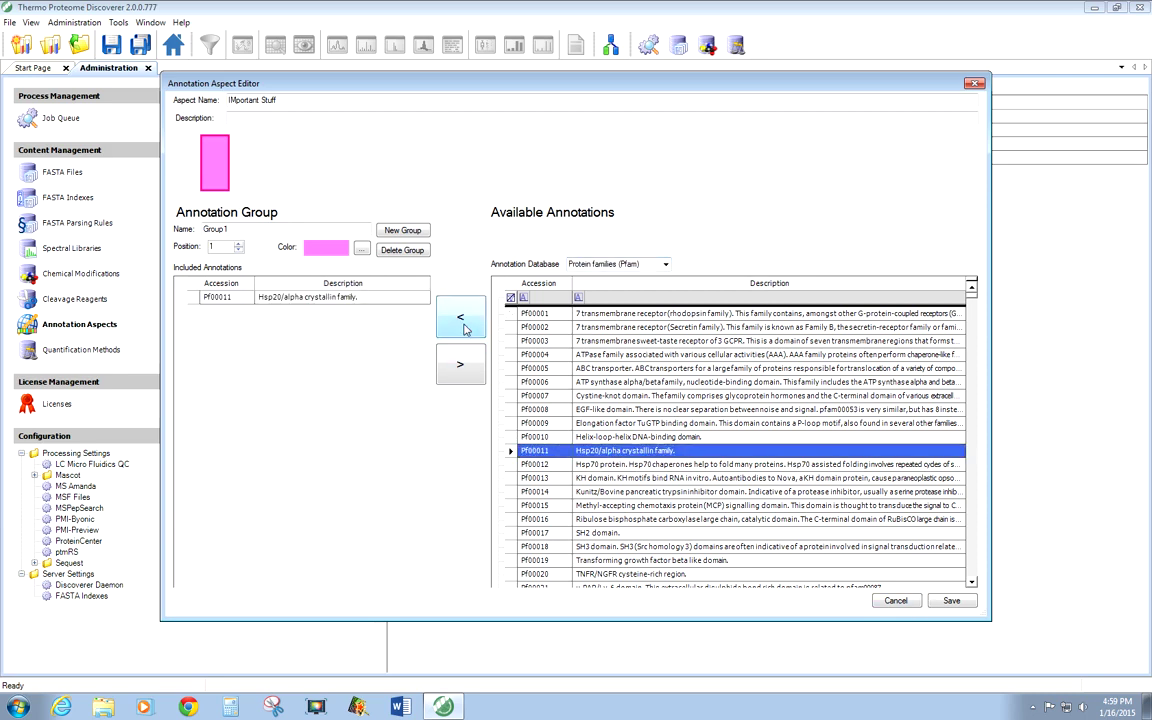
click(606, 536)
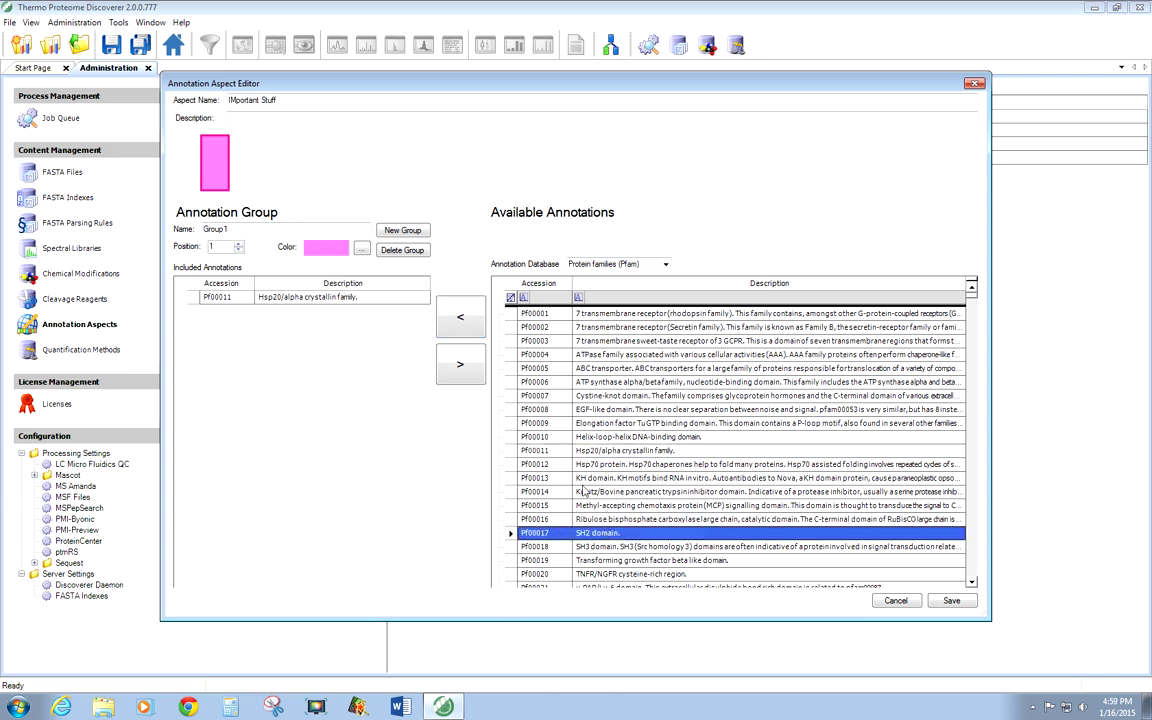
click(461, 320)
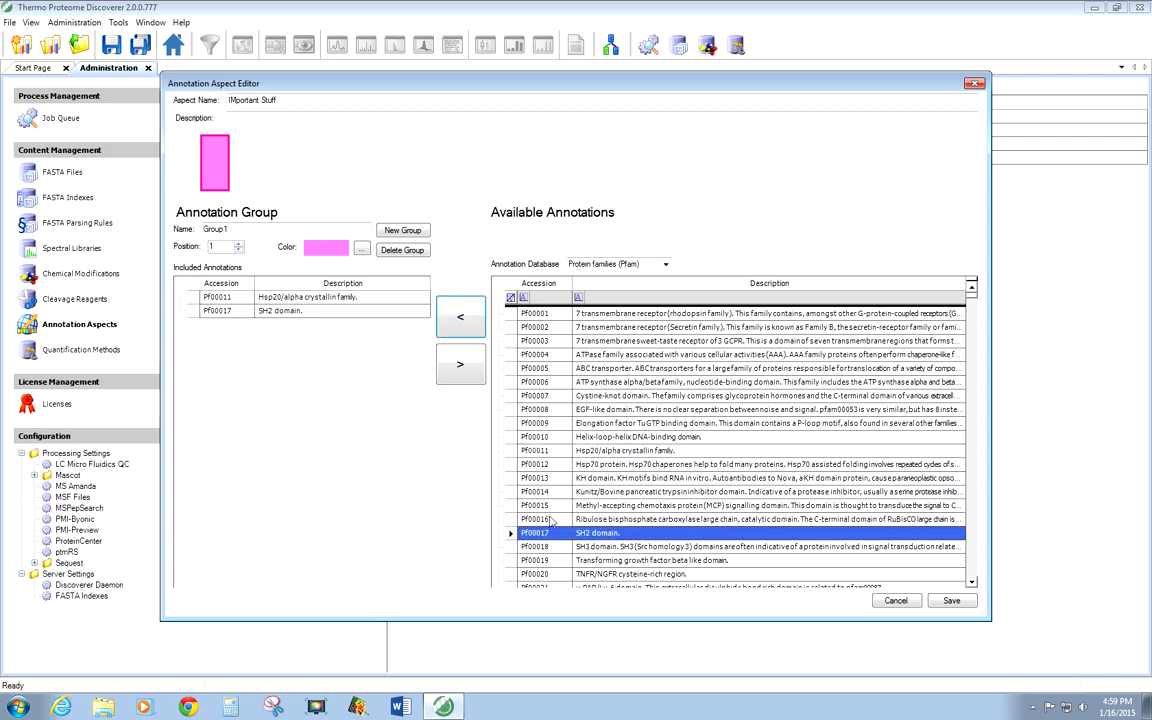
Step: Save the IMportant Stuff aspect and deactivate it in the aspects list
click(951, 600)
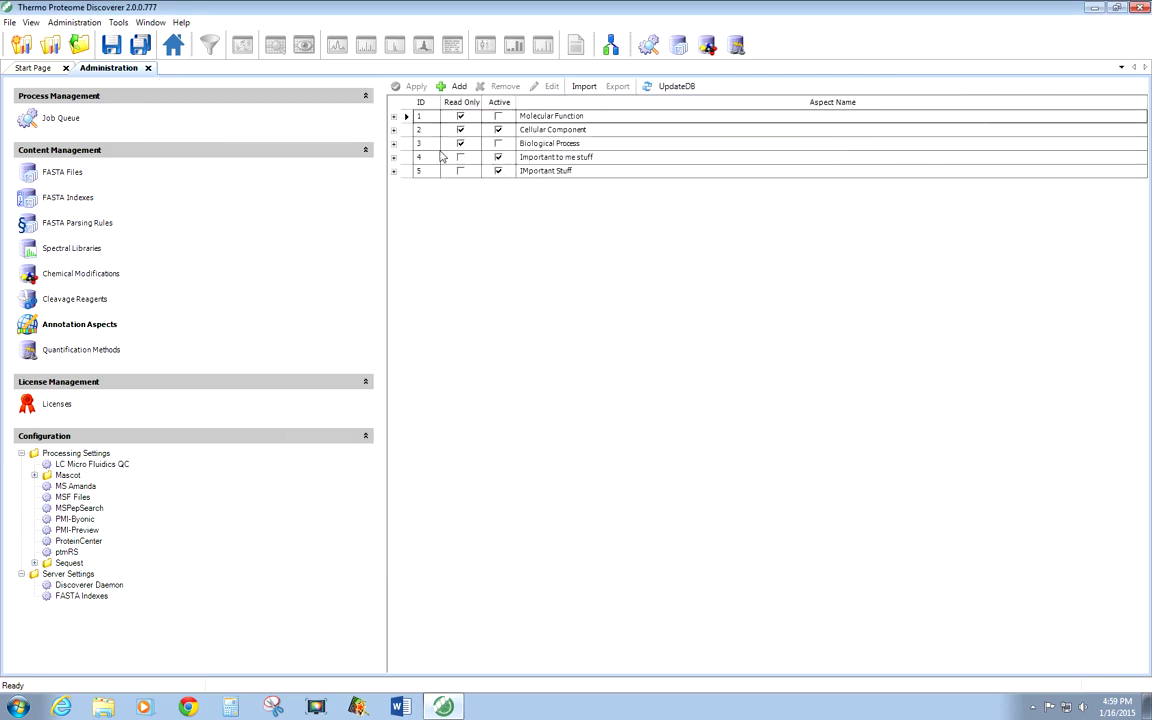
click(498, 171)
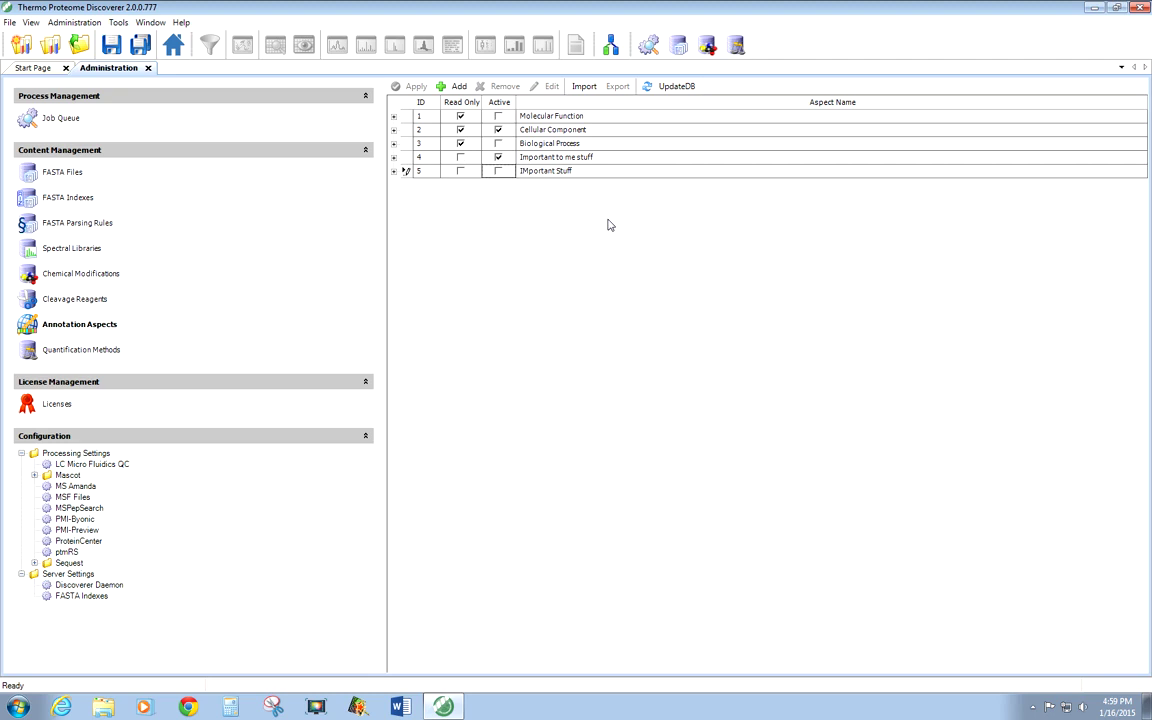
Step: Open the SILAC 2plex (Arg10, Lys8) quantification method for editing and compare the labels of its Light and Heavy channels
click(86, 350)
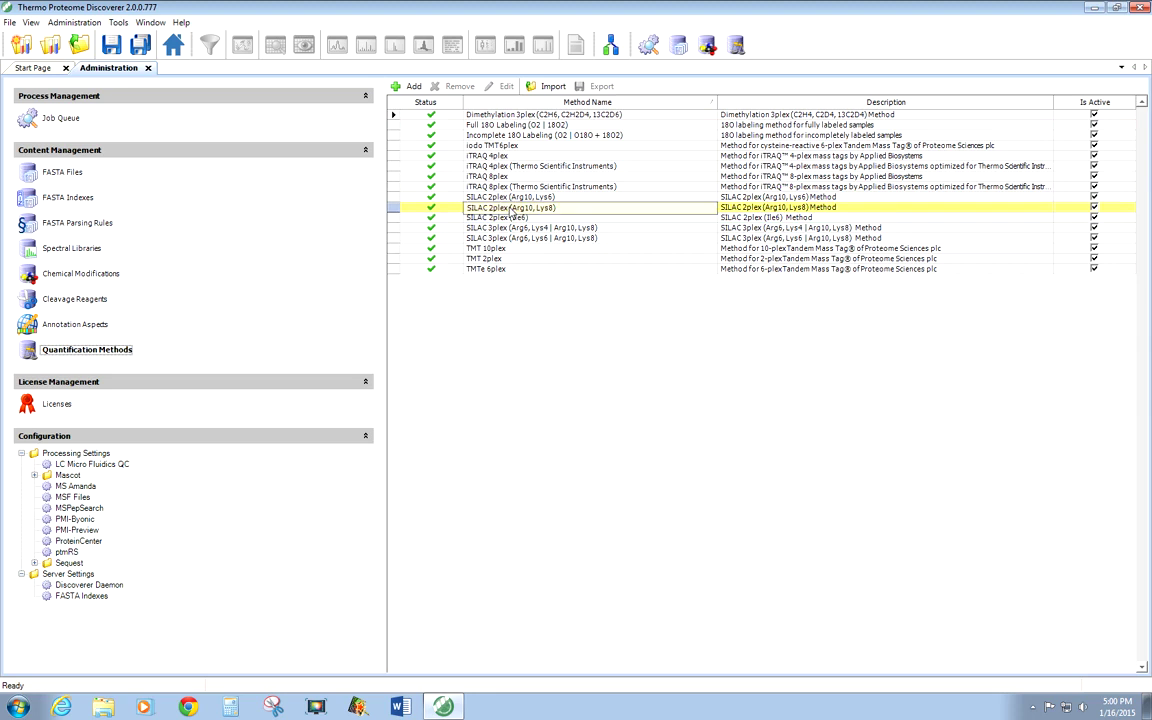
click(512, 208)
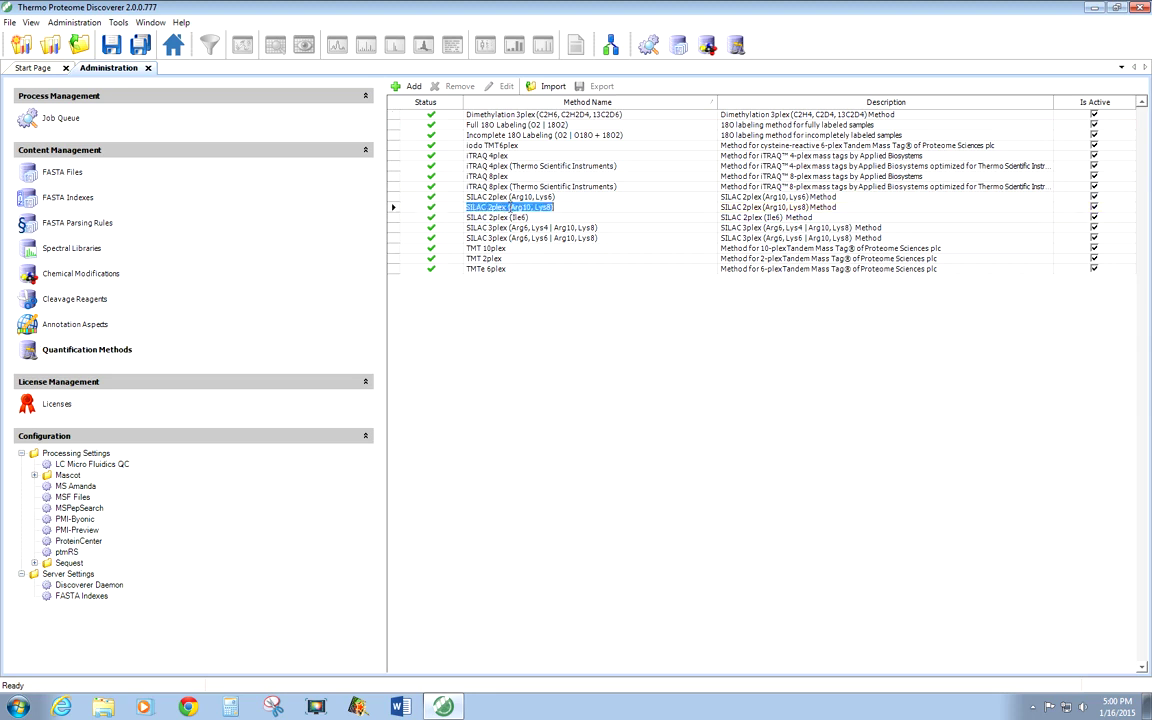
click(407, 213)
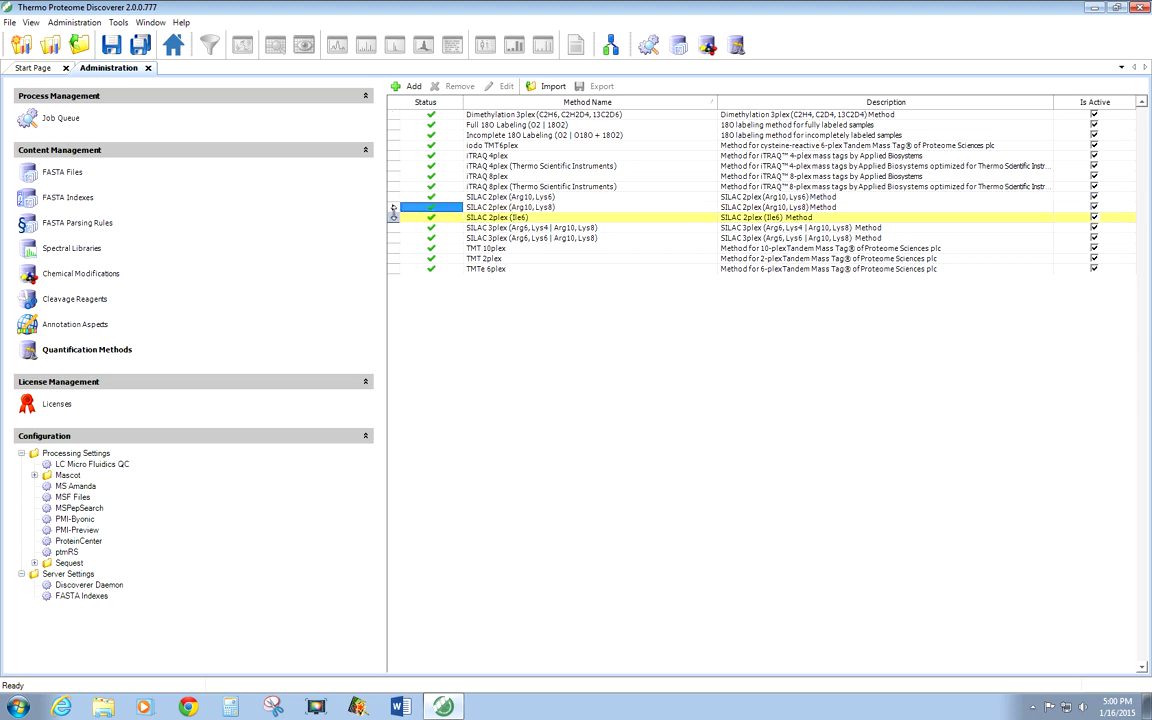
click(393, 208)
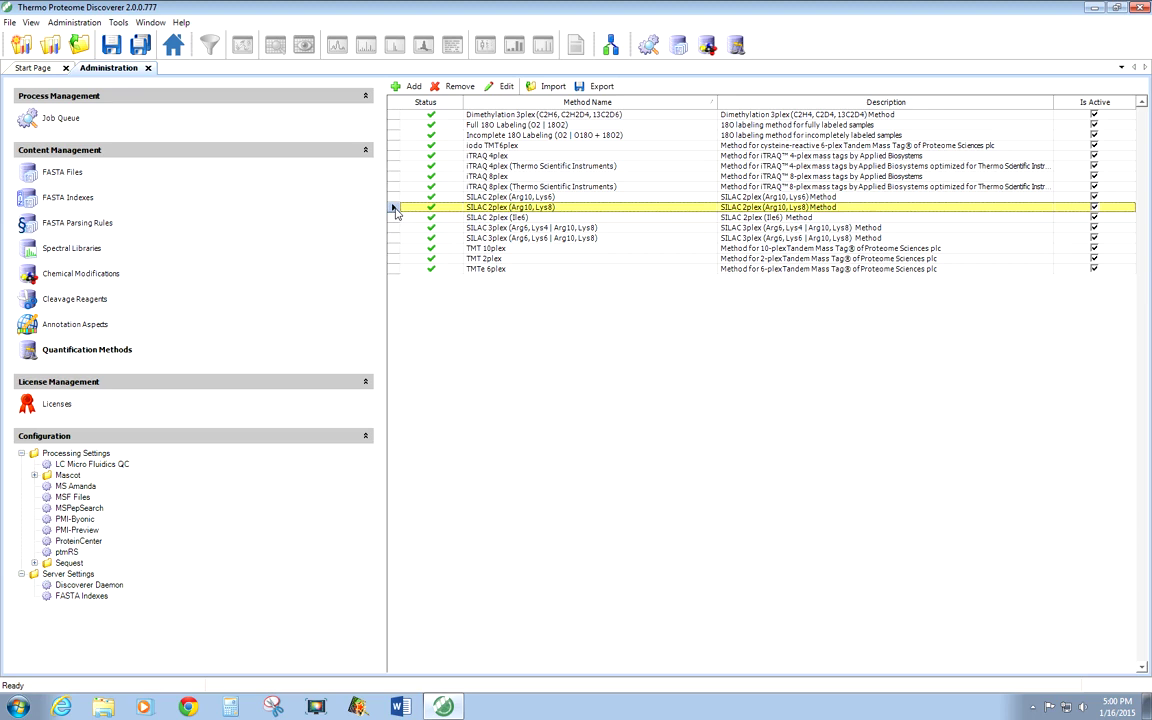
click(499, 86)
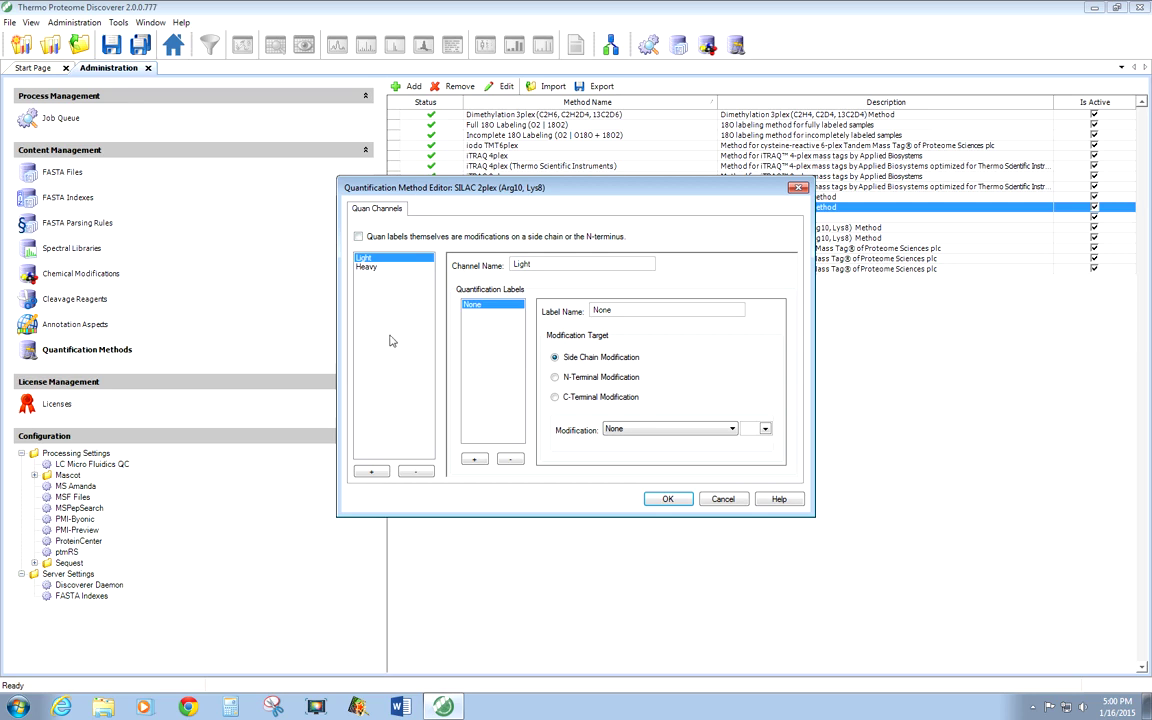
click(368, 267)
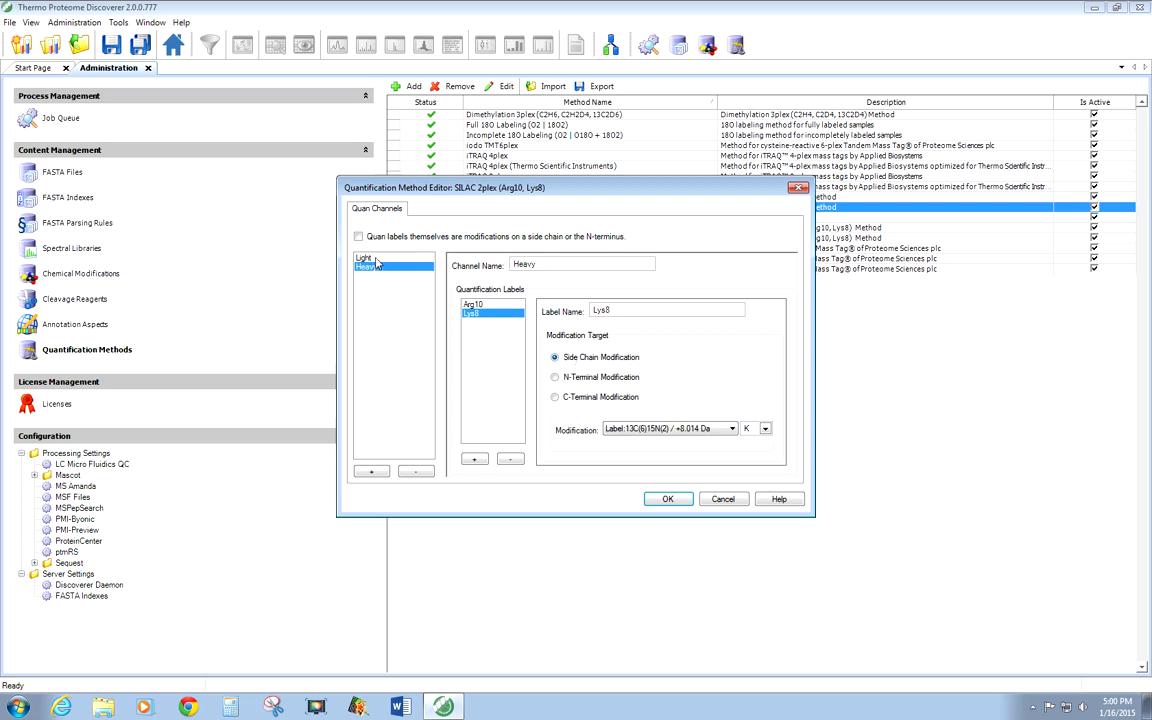
click(363, 257)
click(367, 267)
click(363, 257)
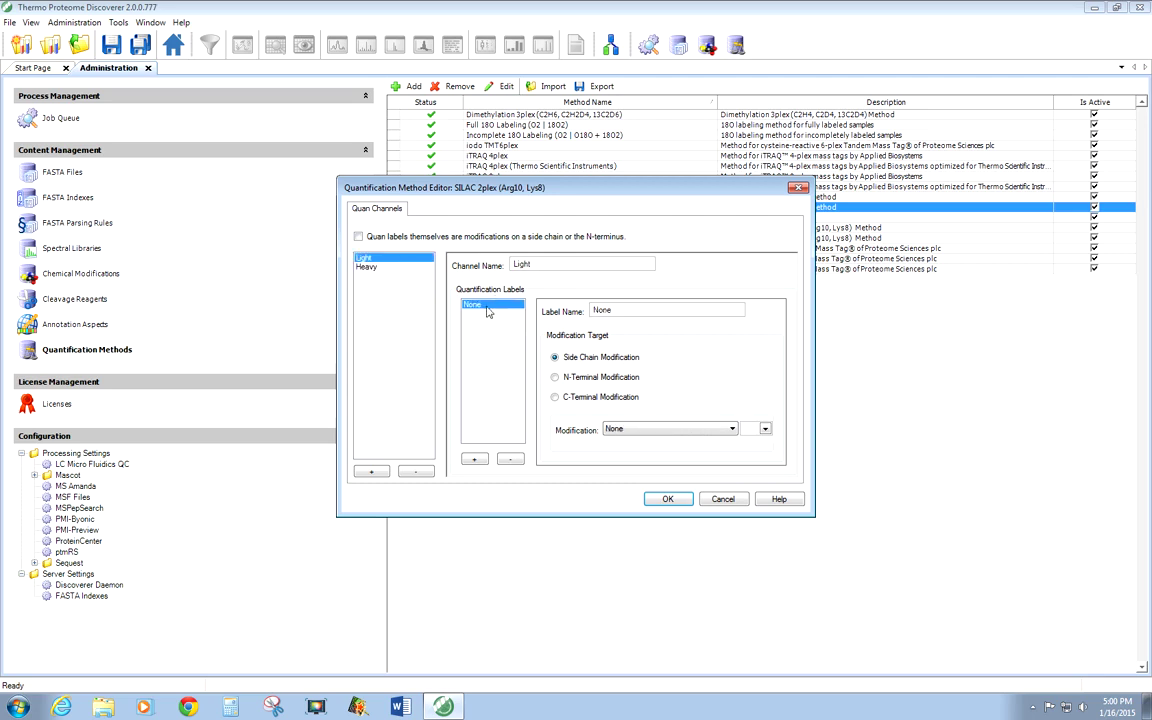
click(367, 267)
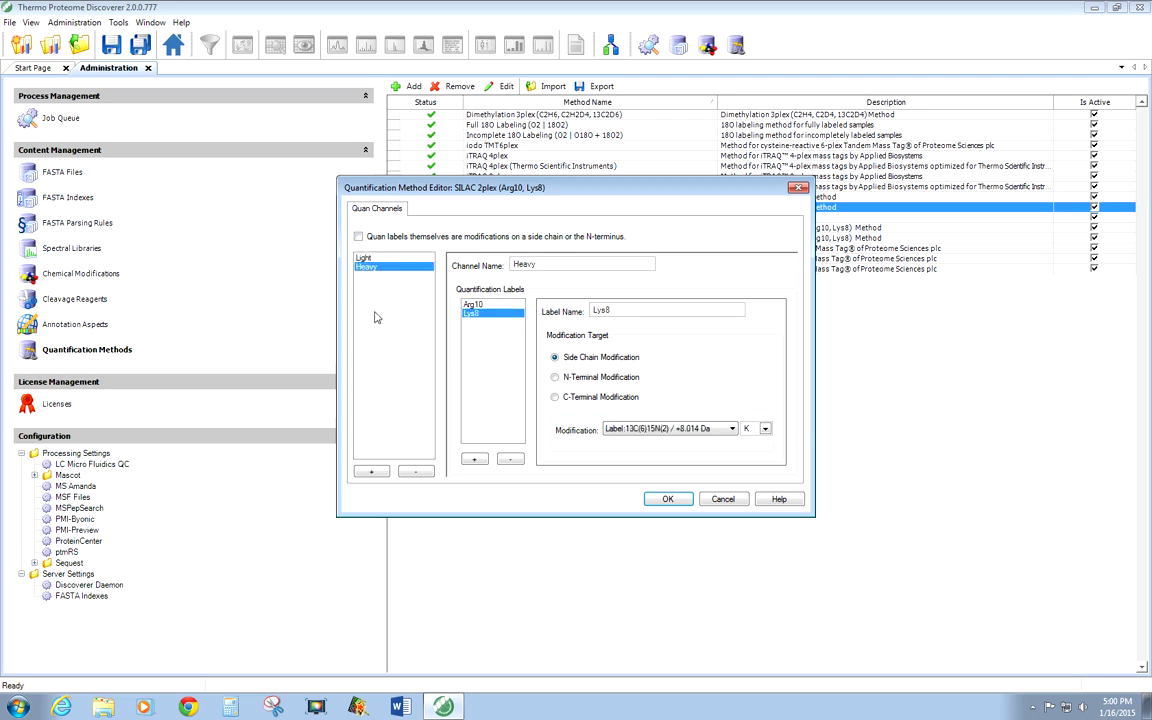
Step: Try adding a third quantification channel named Med with a new label to the SILAC 2plex (Arg10, Lys8) method
click(372, 472)
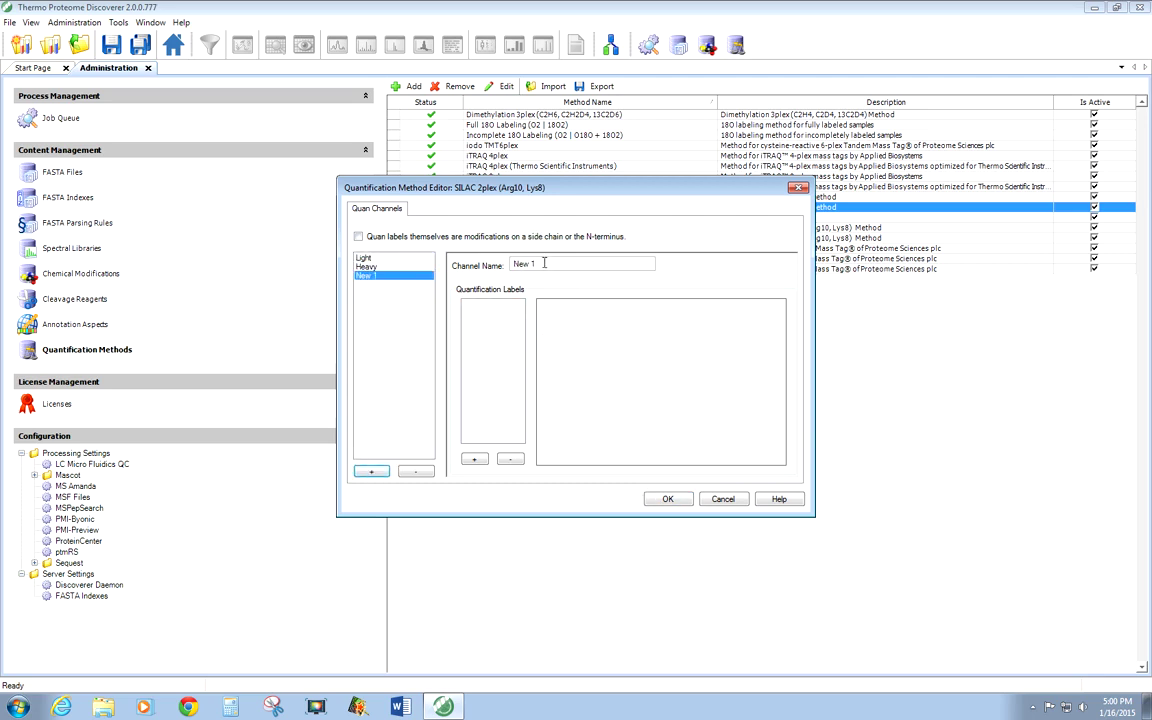
text(Med)
click(474, 459)
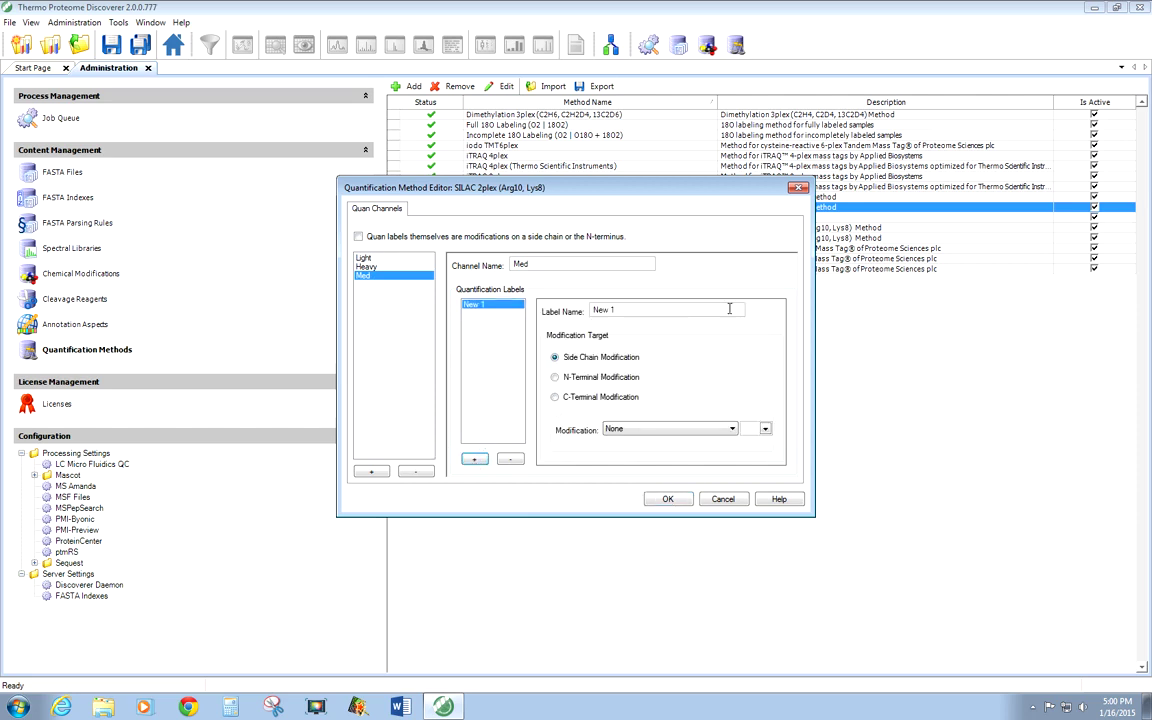
Step: Try assigning the side chain modification Label:13C(6)15N(2) / +8.014 Da on K to the Med channel's label, and discard the method edits
click(663, 429)
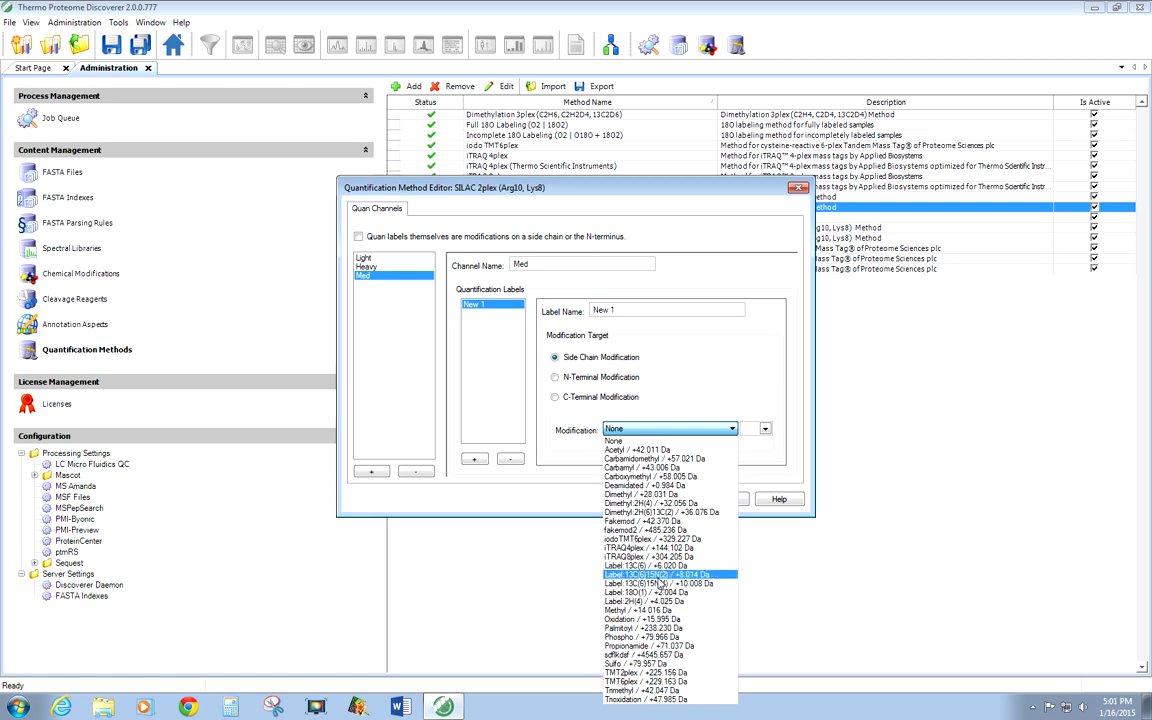
click(663, 578)
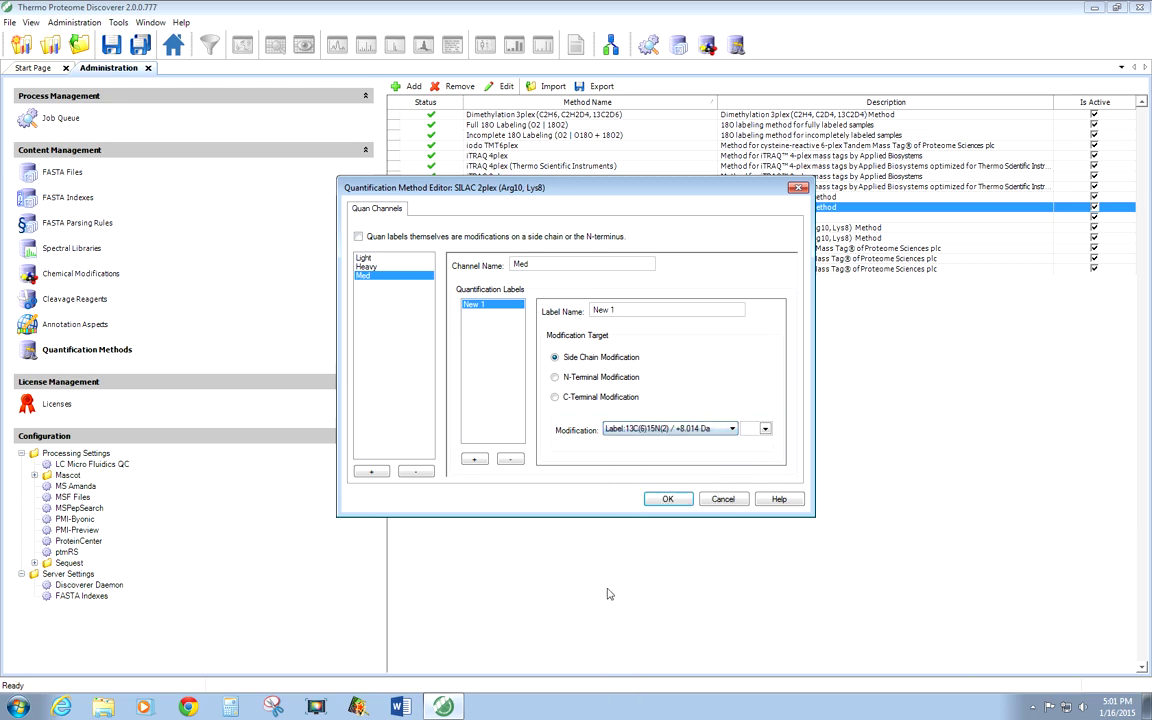
click(765, 428)
click(747, 441)
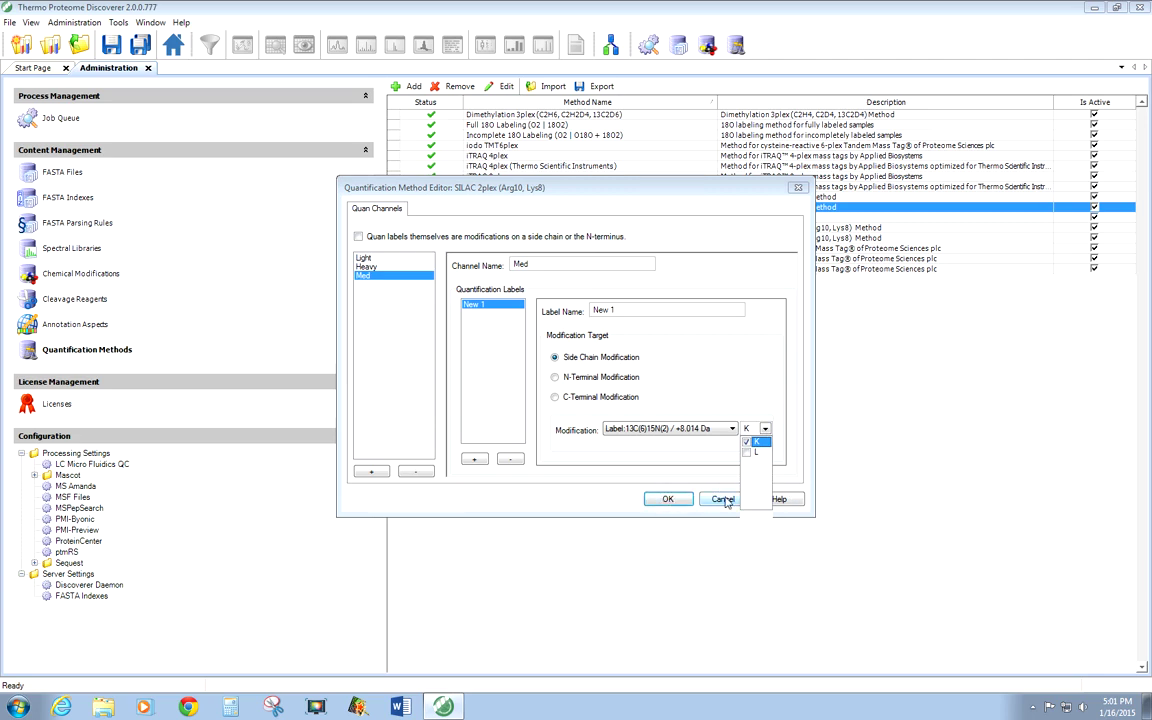
click(726, 500)
click(724, 500)
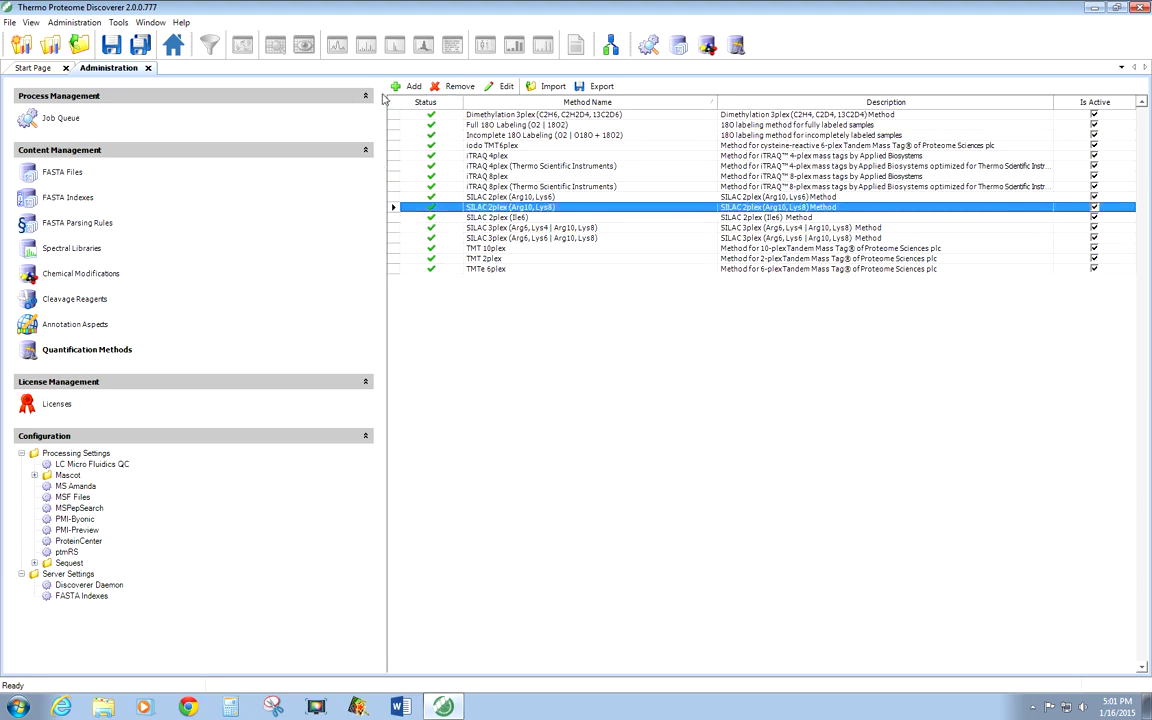
Step: Try creating a quantification method named MyChemLabel by cloning the existing SILAC 3plex (Arg6, Lys4 | Arg10, Lys8) method
click(413, 87)
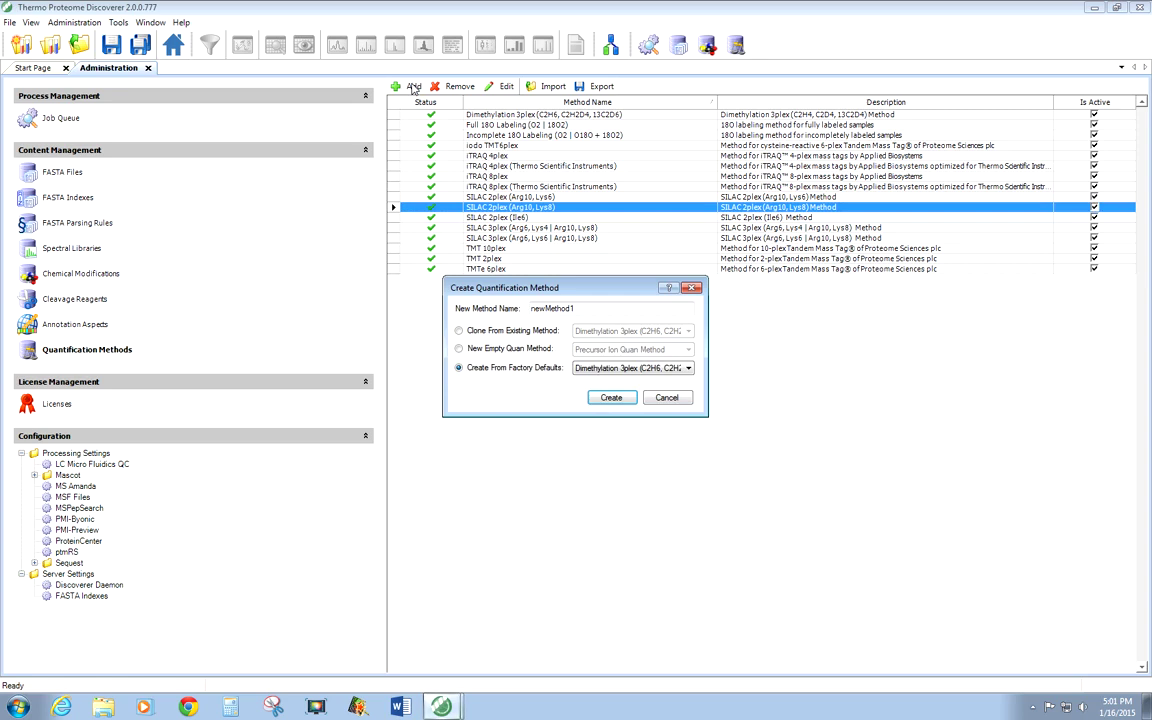
drag(587, 308, 506, 316)
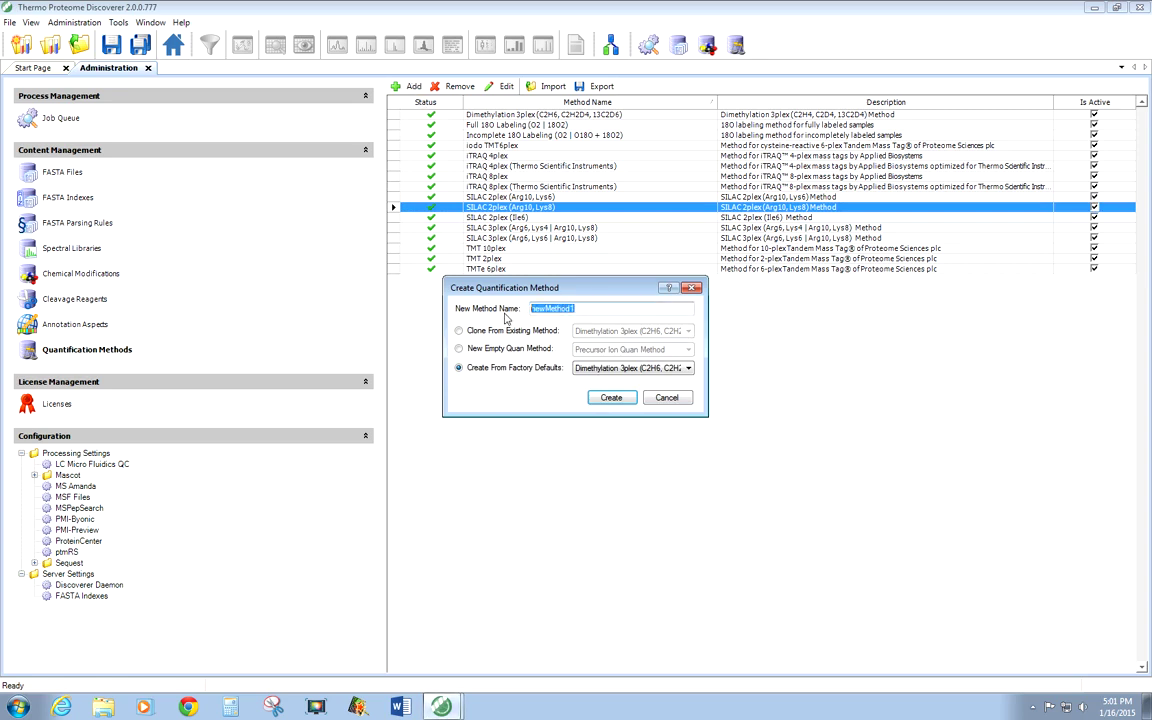
text(MyChemLabel)
click(460, 332)
click(635, 331)
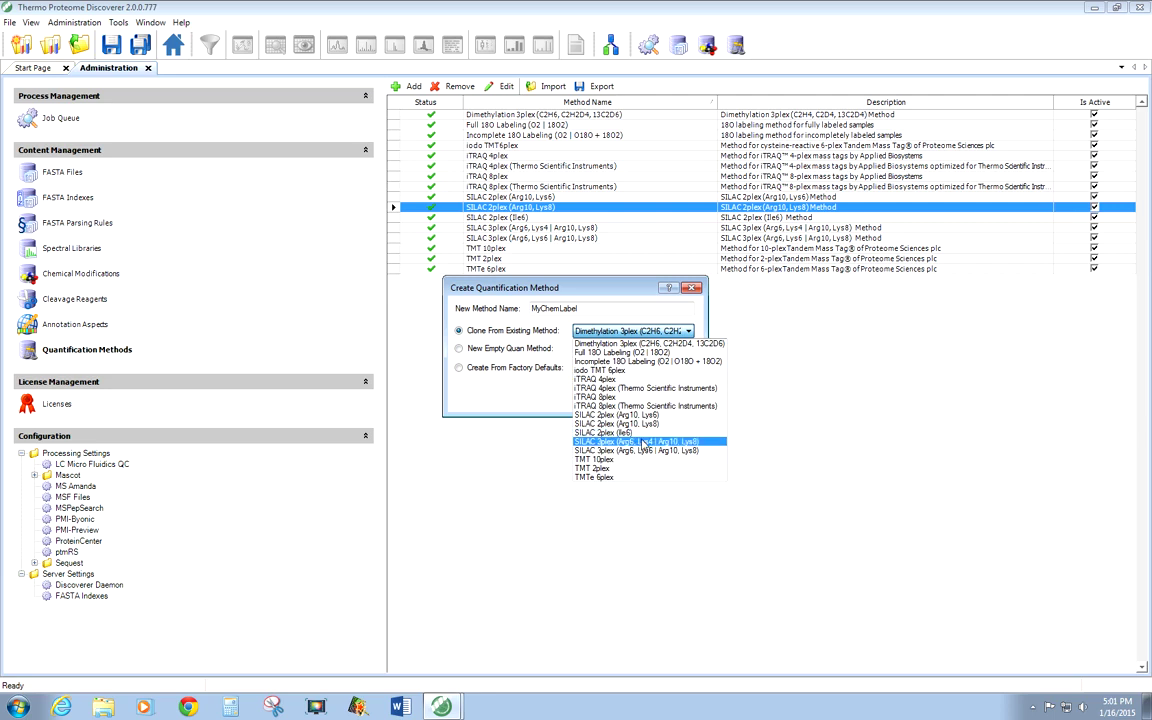
click(643, 441)
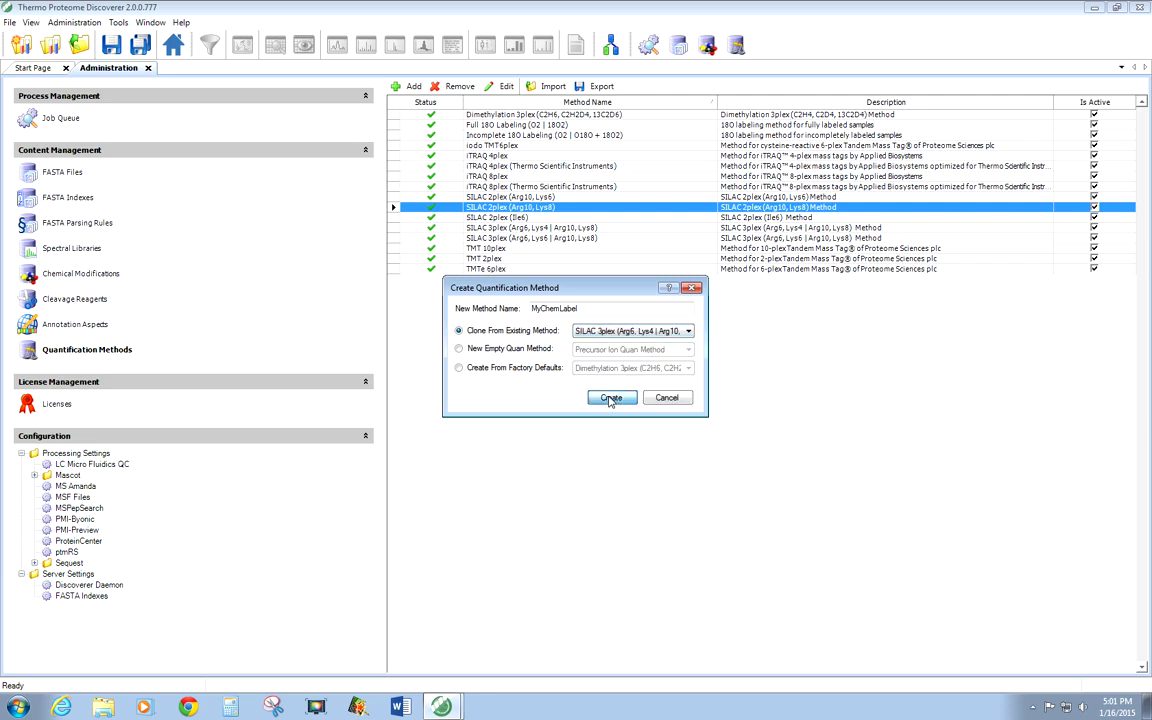
click(610, 398)
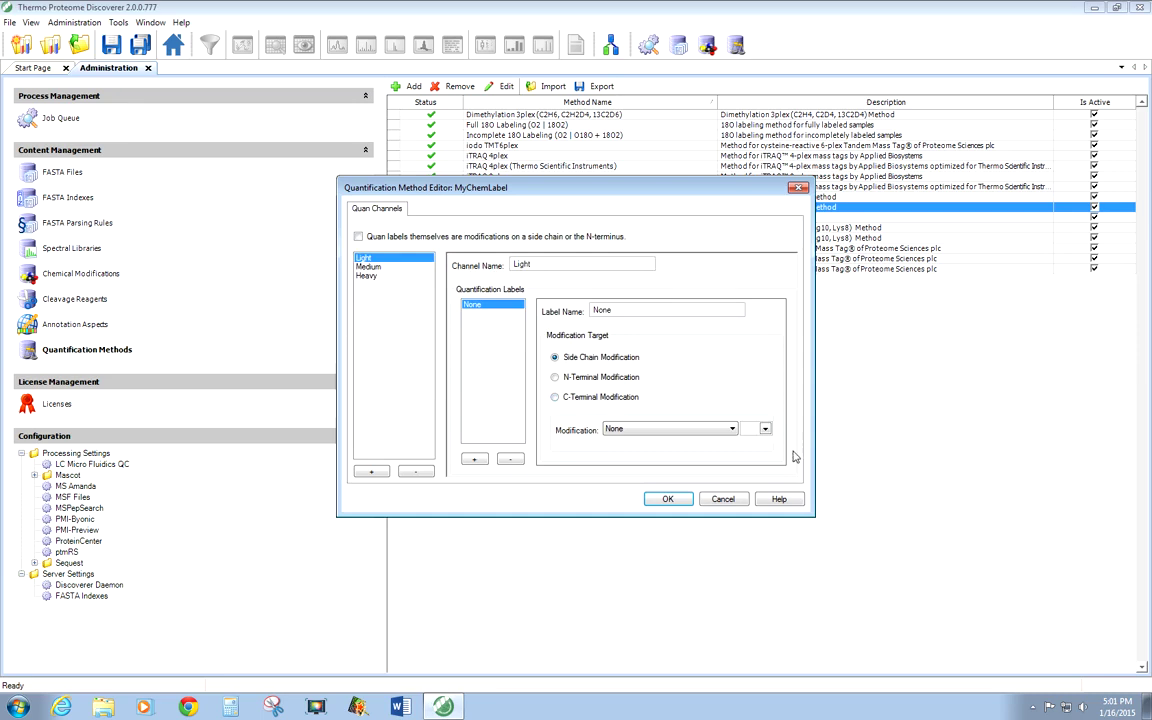
Step: Review the side chain modifications available for the Light channel's label, and close the MyChemLabel method editor without saving
click(728, 429)
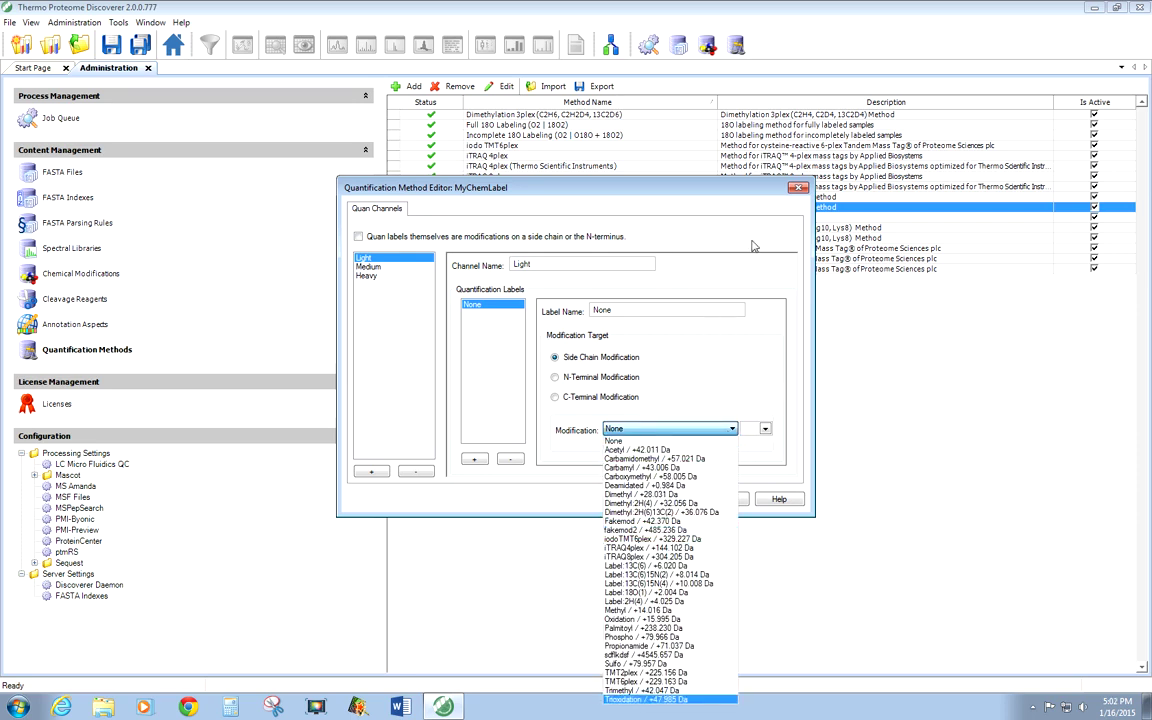
key(Escape)
click(799, 189)
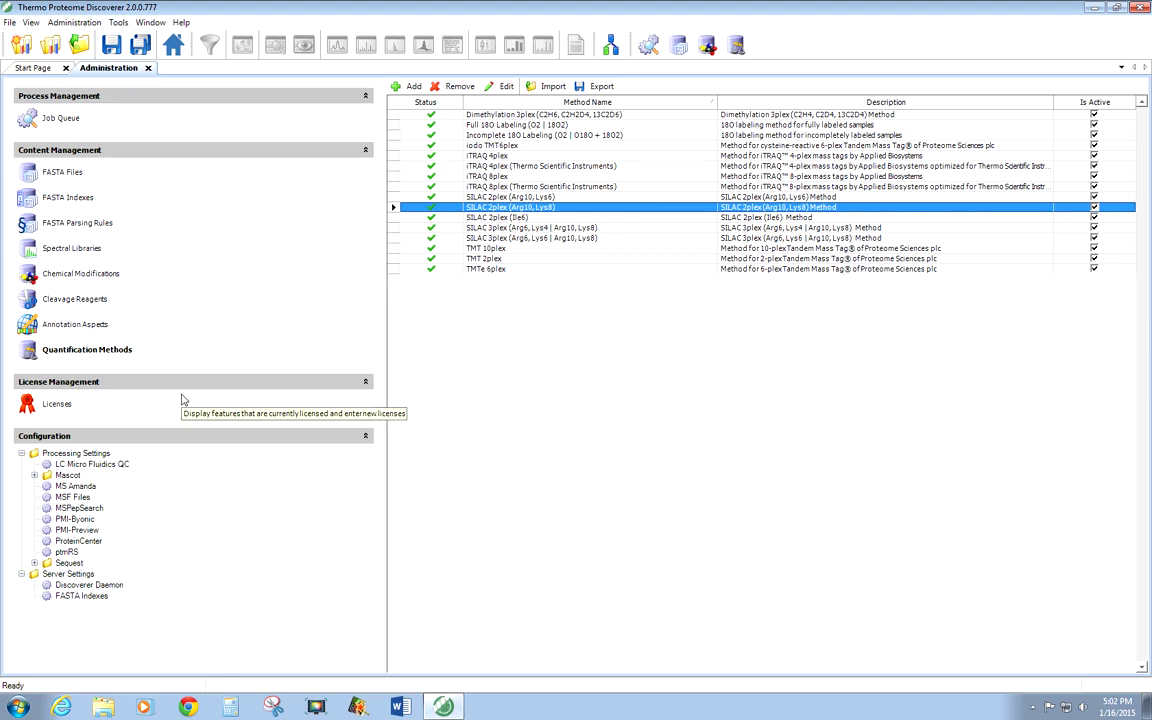
Step: Review the Proteome Discoverer Demo licenses, showing the expired ones and hiding them again
click(56, 404)
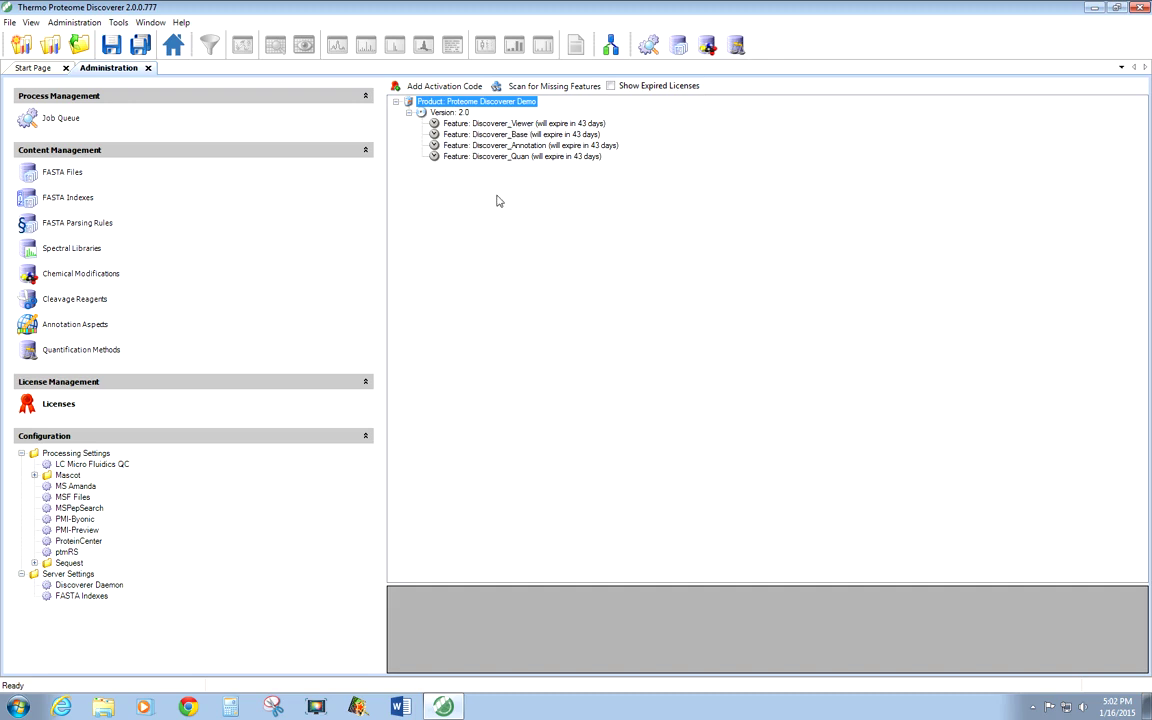
click(630, 88)
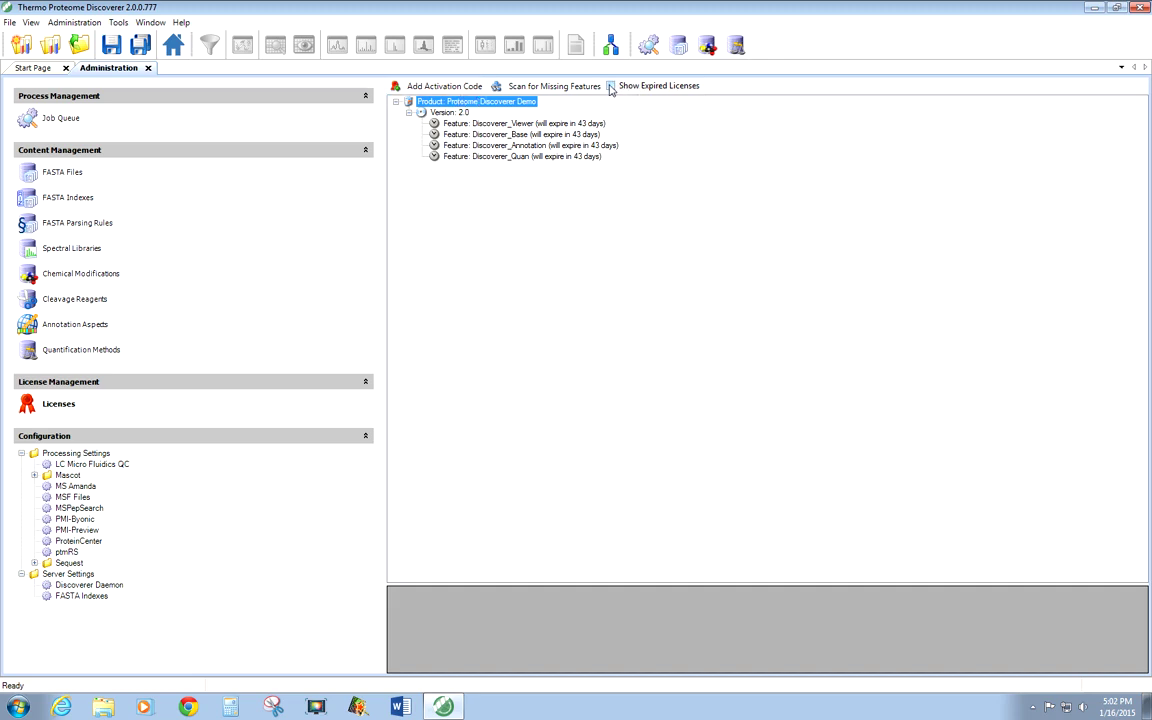
click(396, 102)
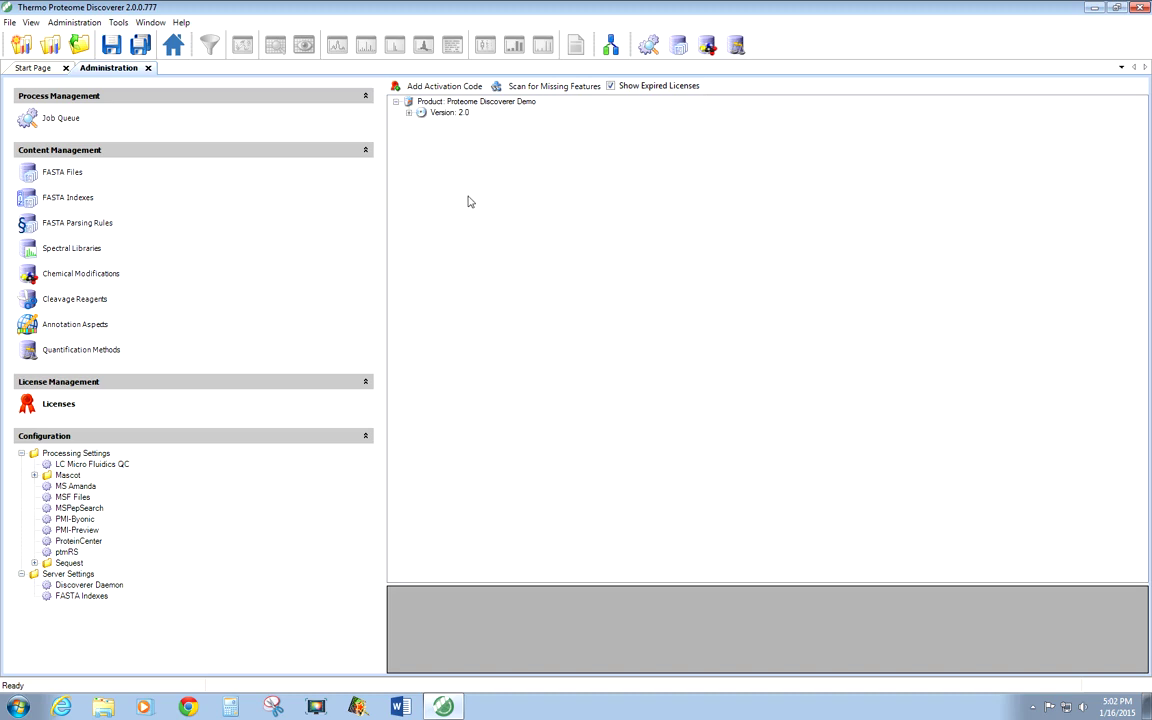
click(610, 86)
click(295, 505)
click(35, 476)
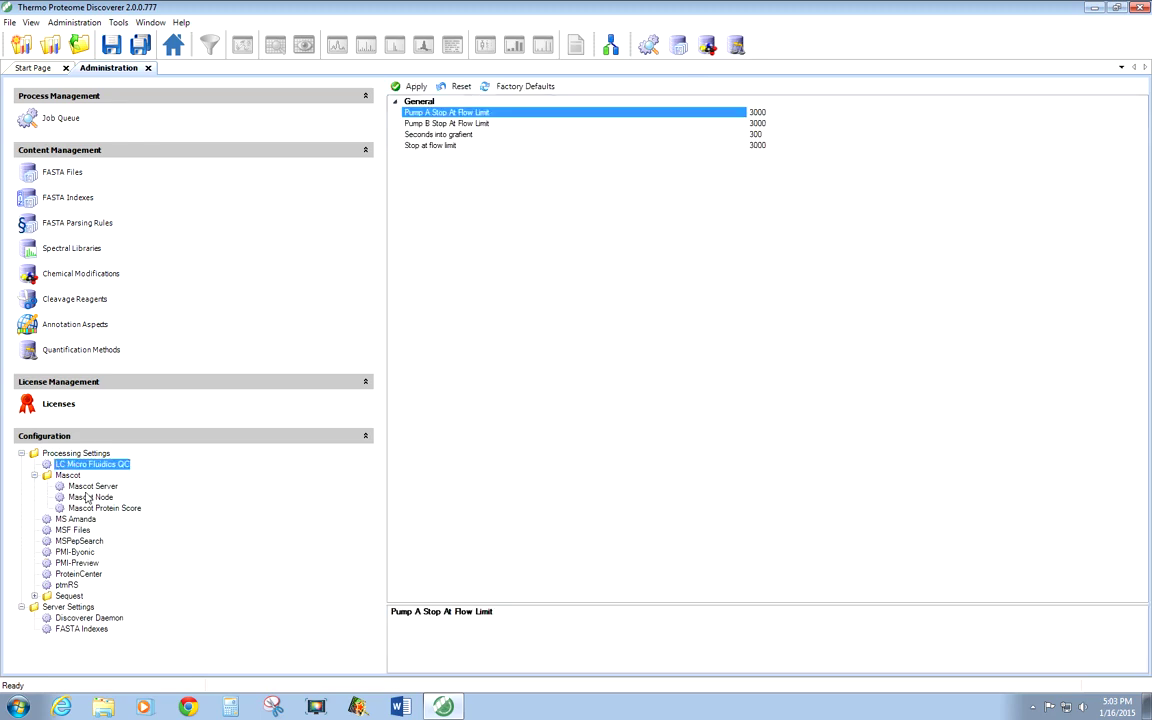
click(91, 487)
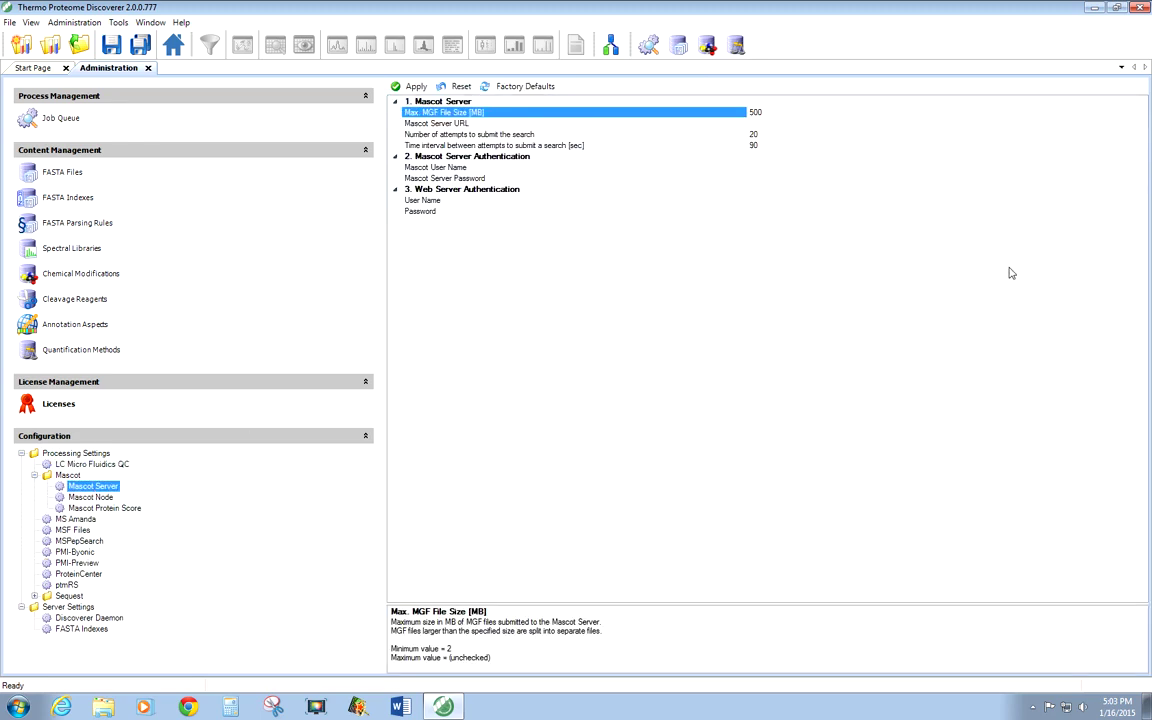
click(790, 126)
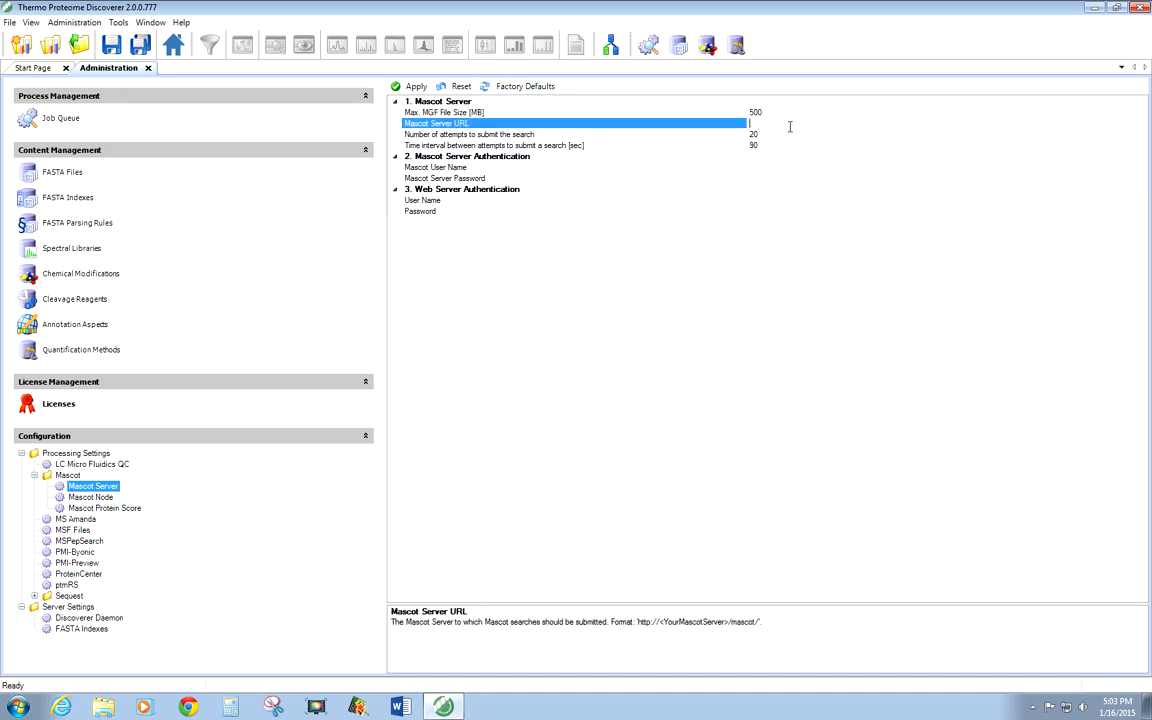
text(www.mascot)
key(BackSpace)
text(.com/)
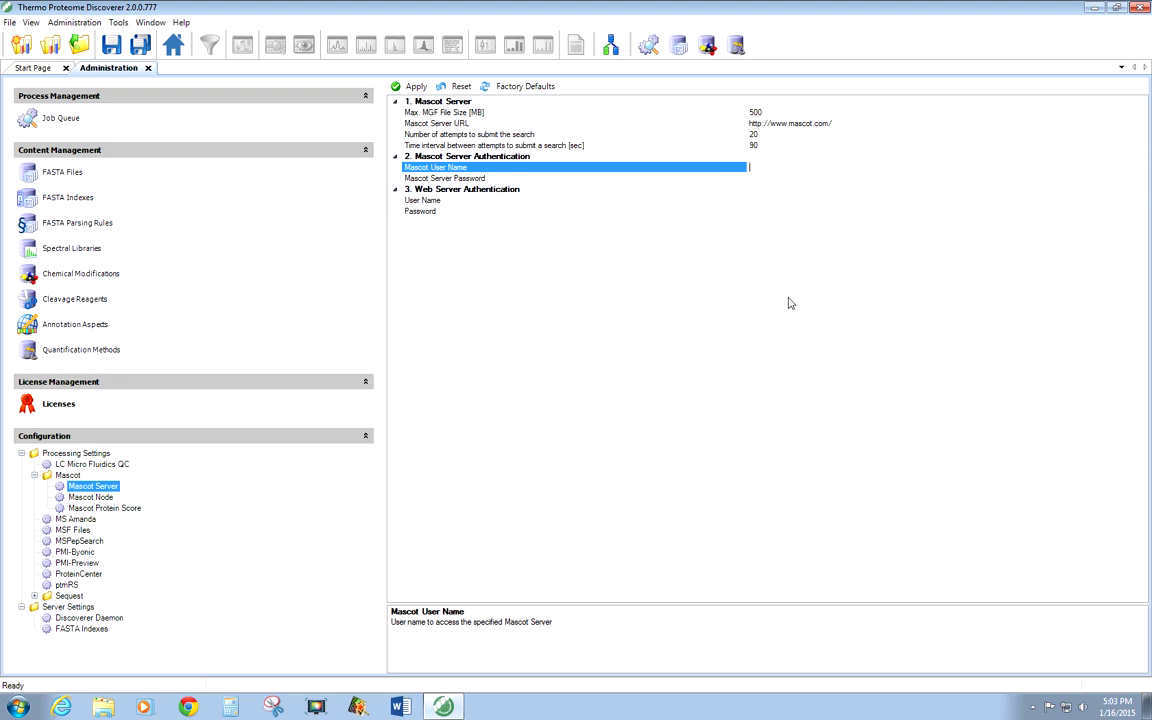
Step: Review the Mascot Node confidence thresholds and the MudPIT scoring options of the Mascot Protein Score settings
click(93, 498)
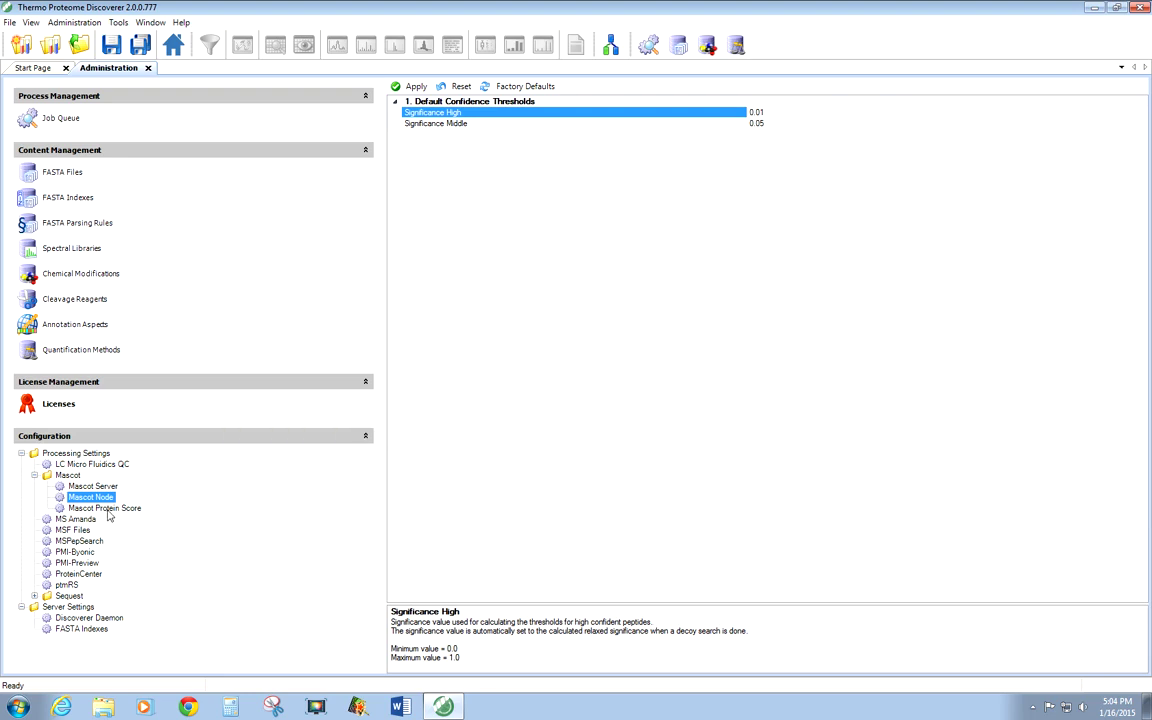
click(107, 509)
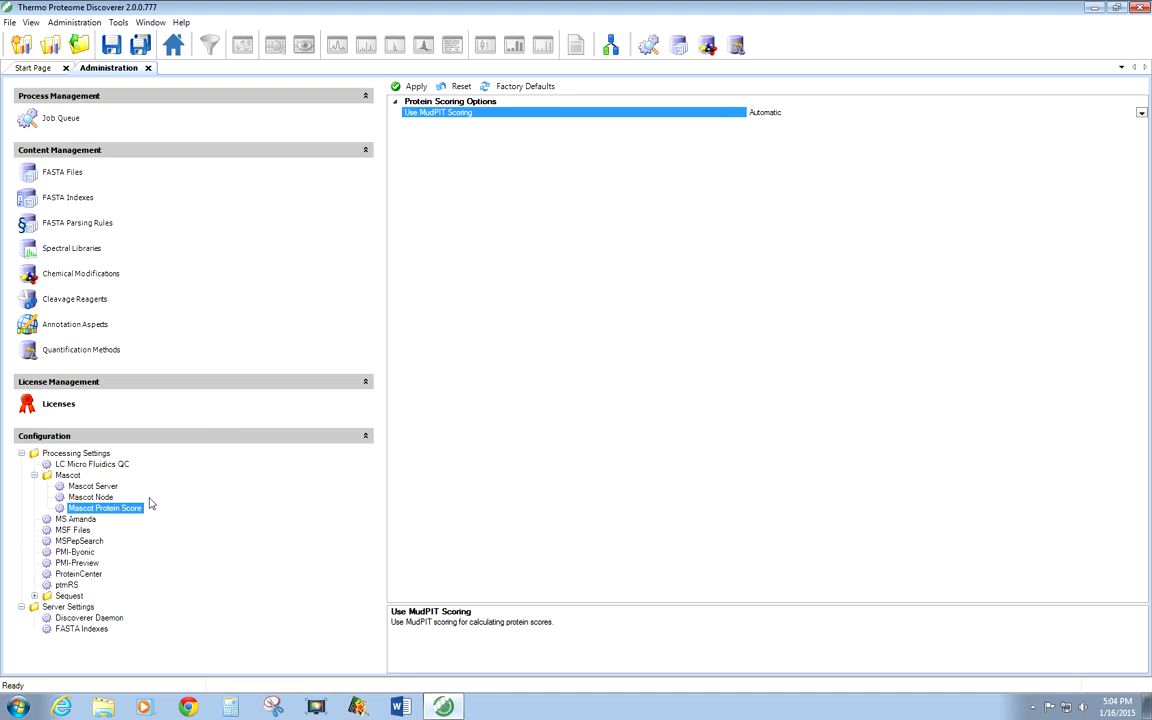
click(1142, 114)
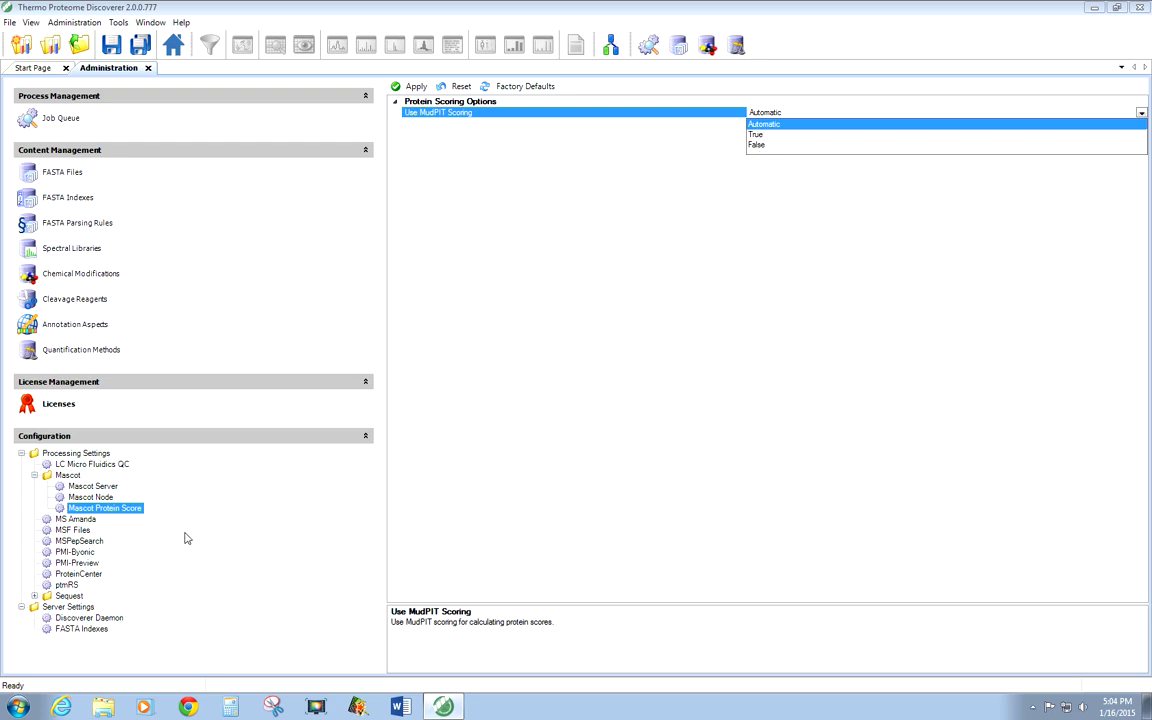
click(172, 484)
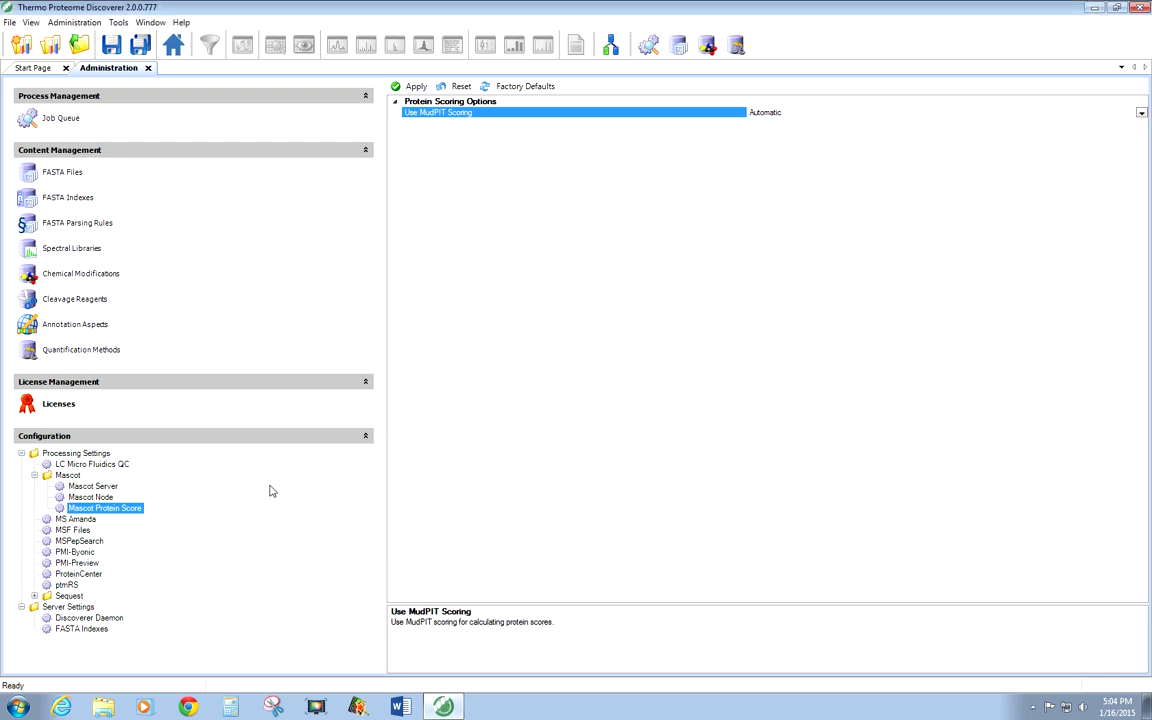
Step: Review the processing settings of MS Amanda, MSF Files, MSPepSearch, ProteinCenter and ptmRS
click(78, 519)
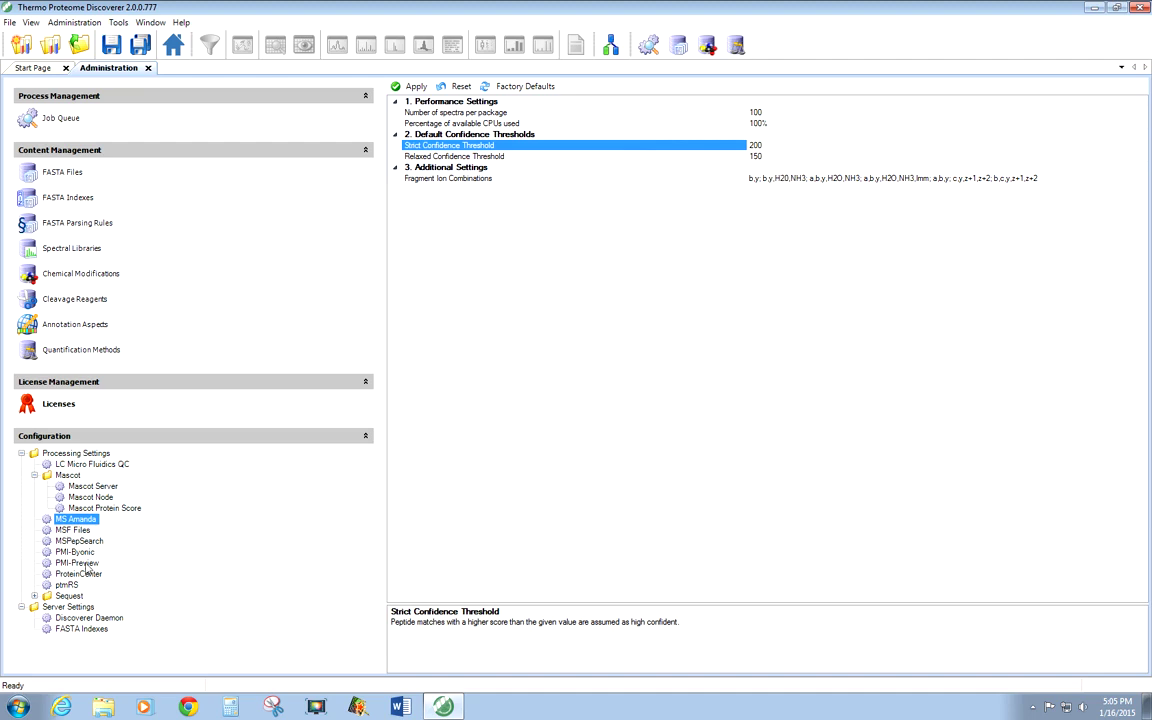
click(79, 532)
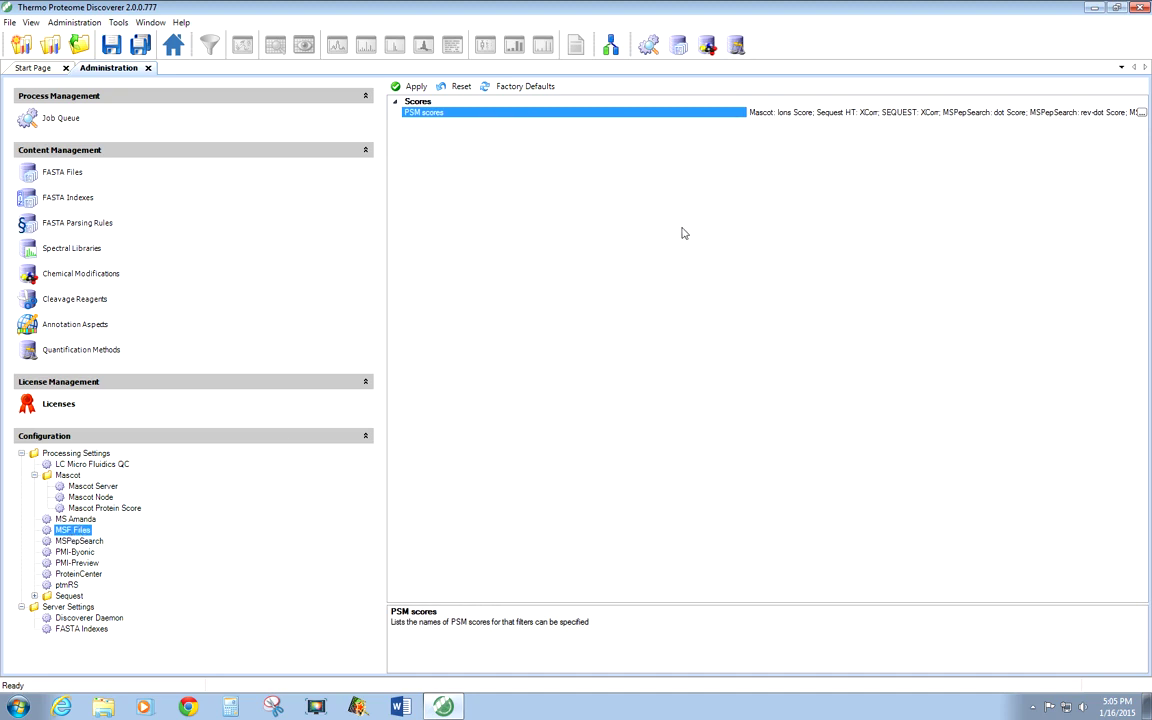
click(84, 542)
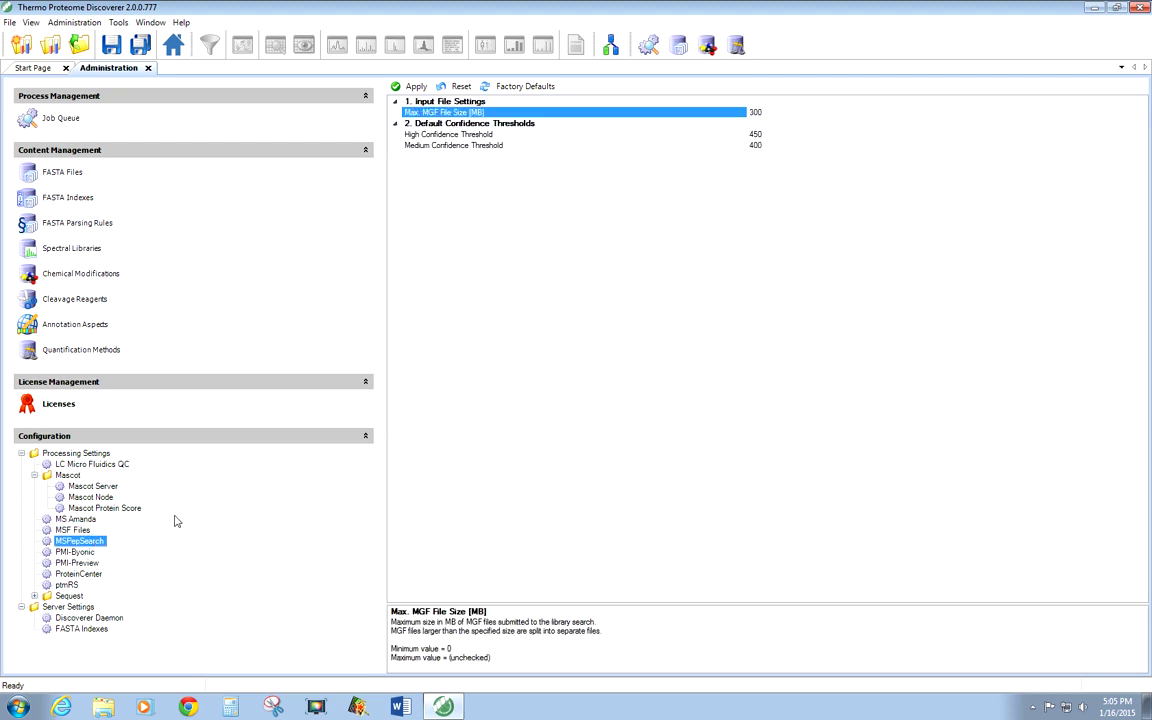
click(80, 574)
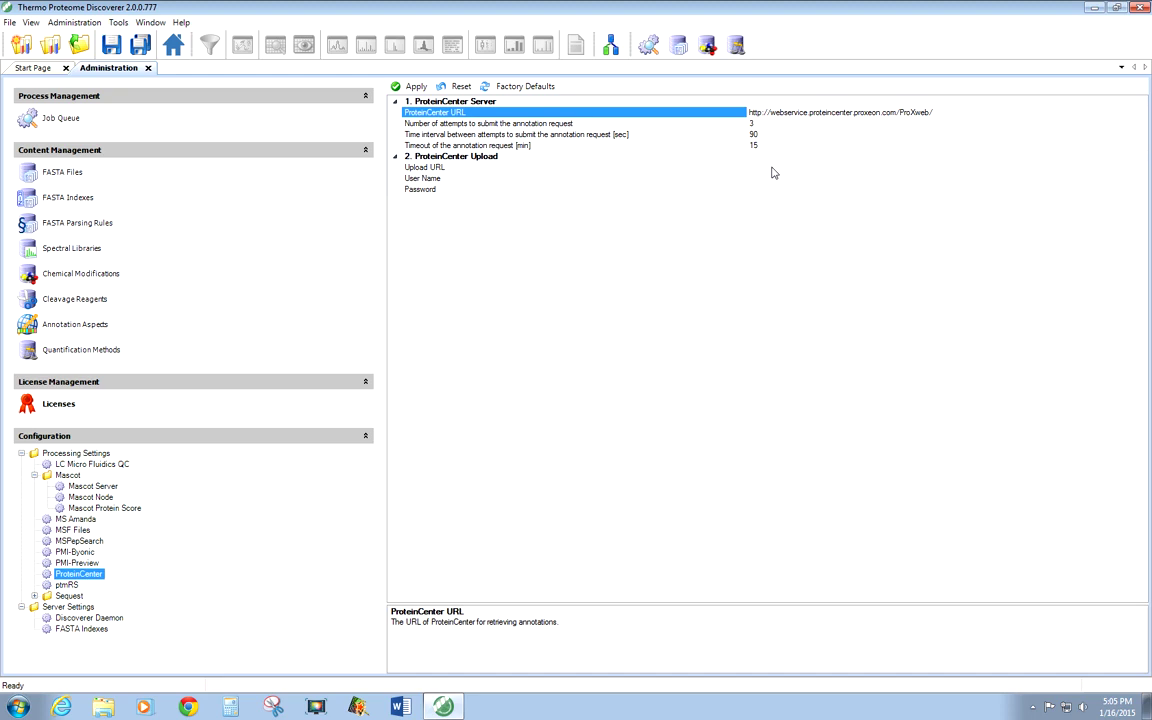
click(72, 586)
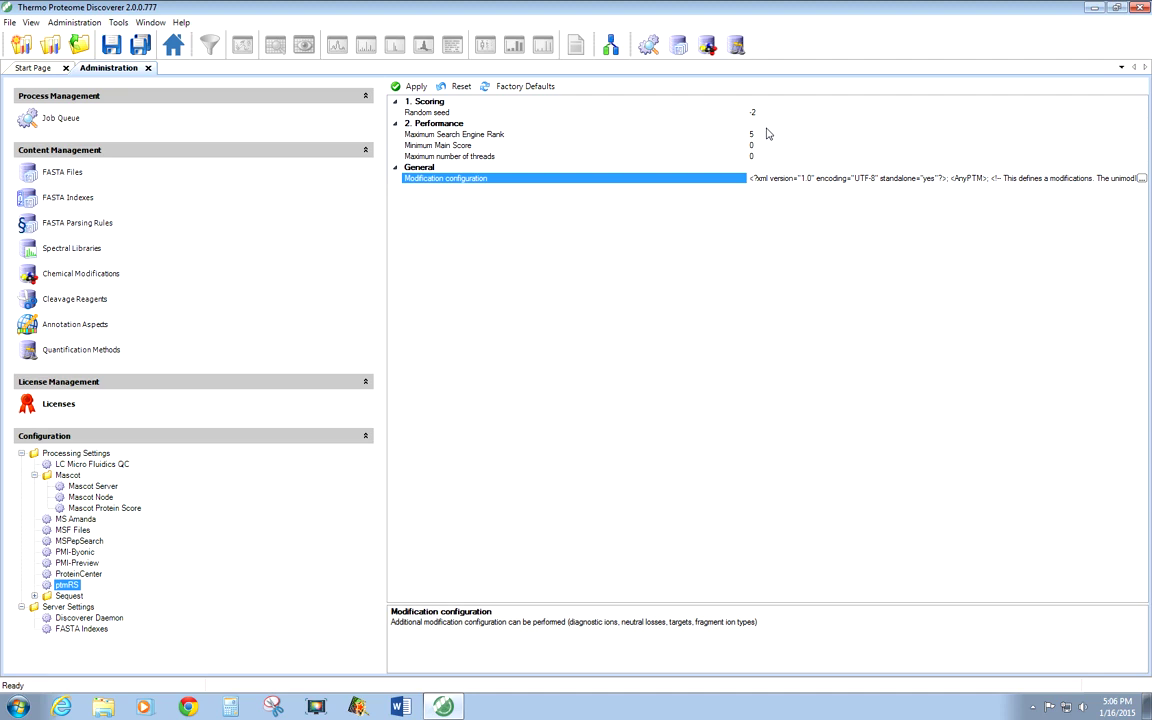
Step: Set the Number of Parallel Tasks to 12 in the Sequest HT Node workload settings
click(34, 595)
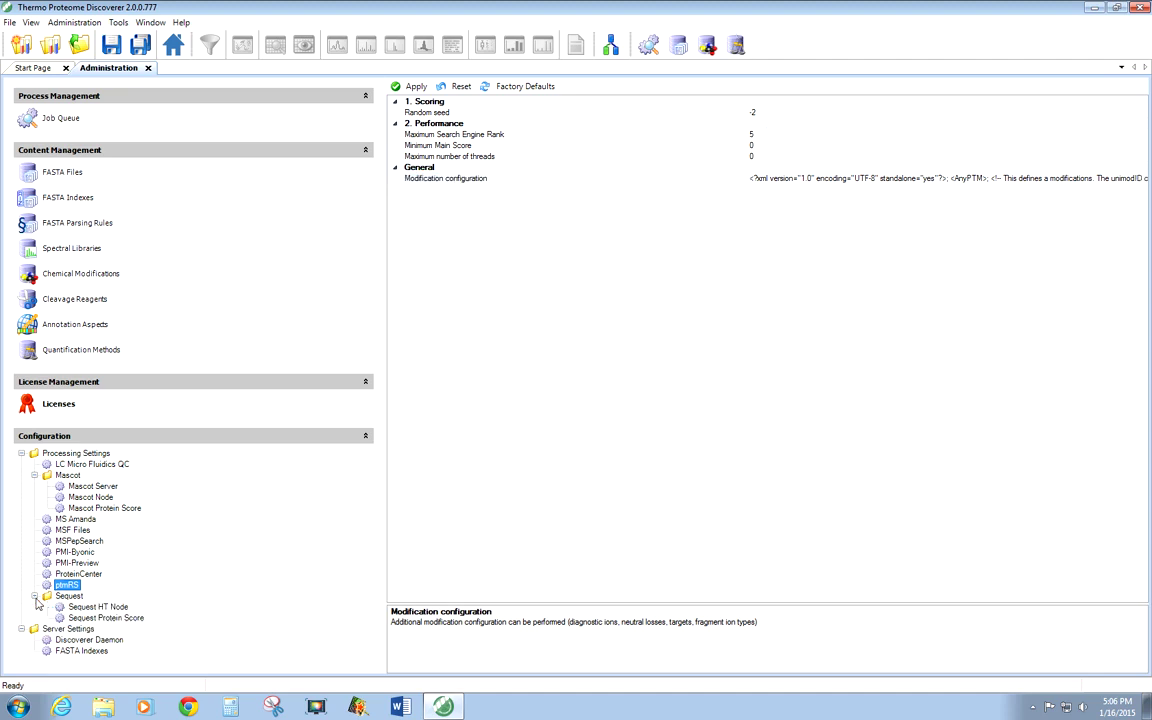
click(98, 607)
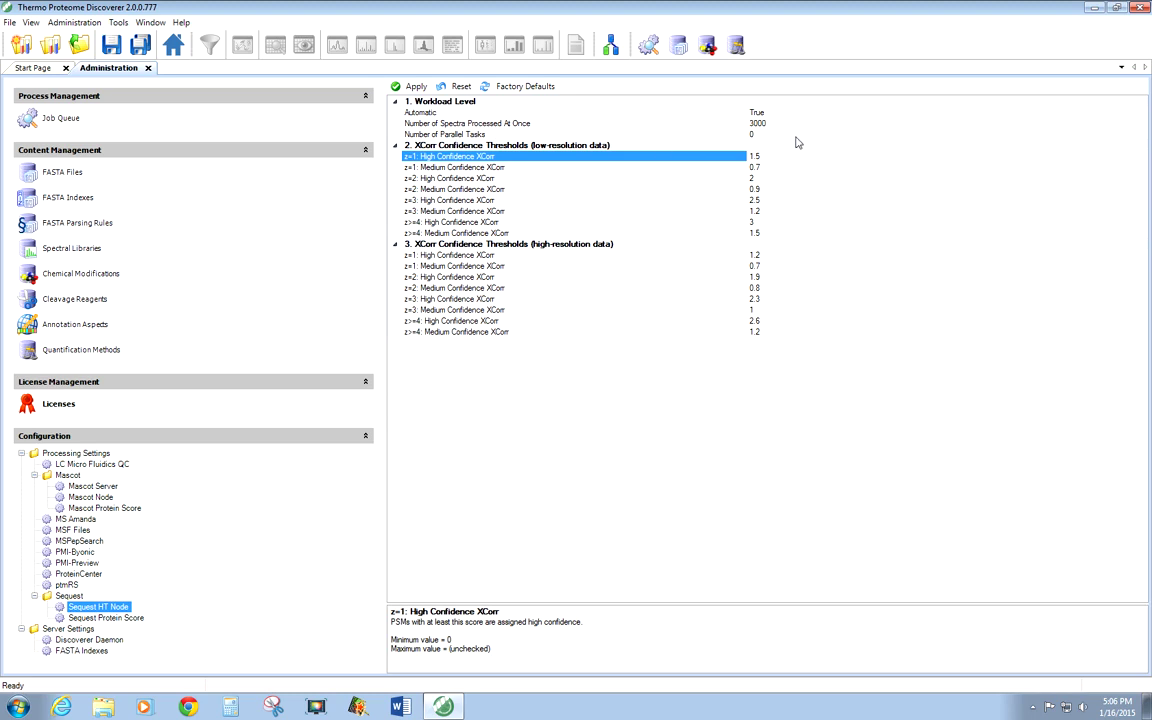
click(760, 134)
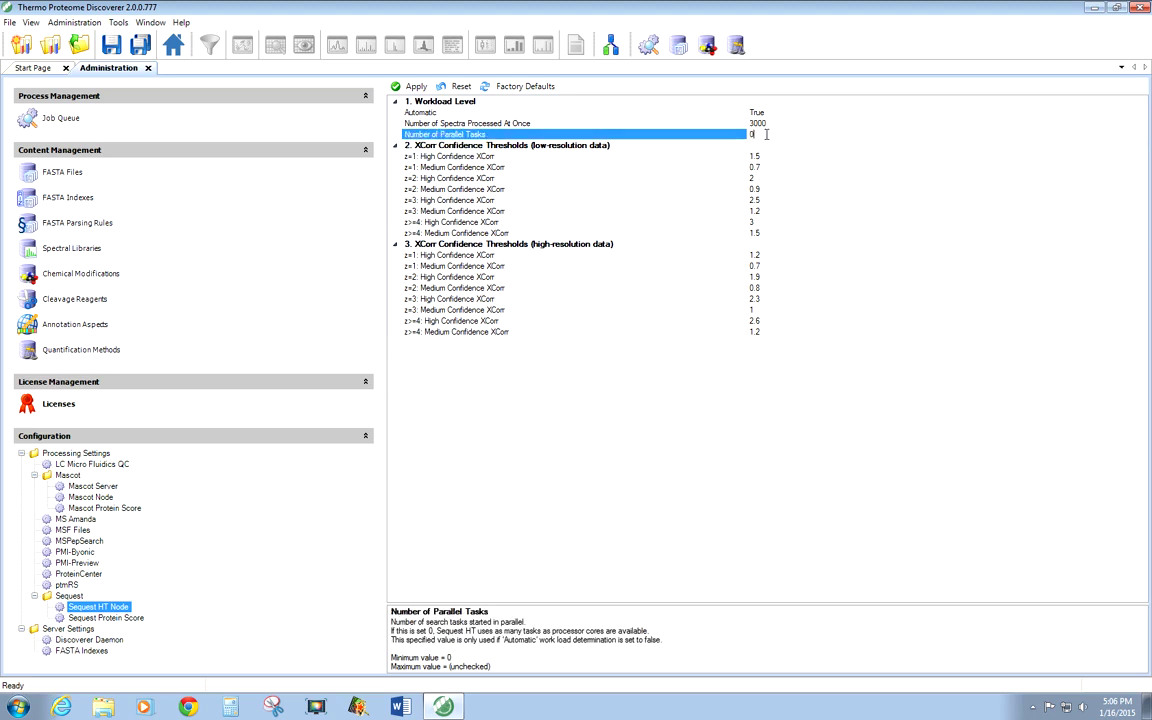
double_click(762, 134)
text(12)
Step: Review the Sequest Protein Score options and the Discoverer Daemon and FASTA Indexes server settings
click(117, 619)
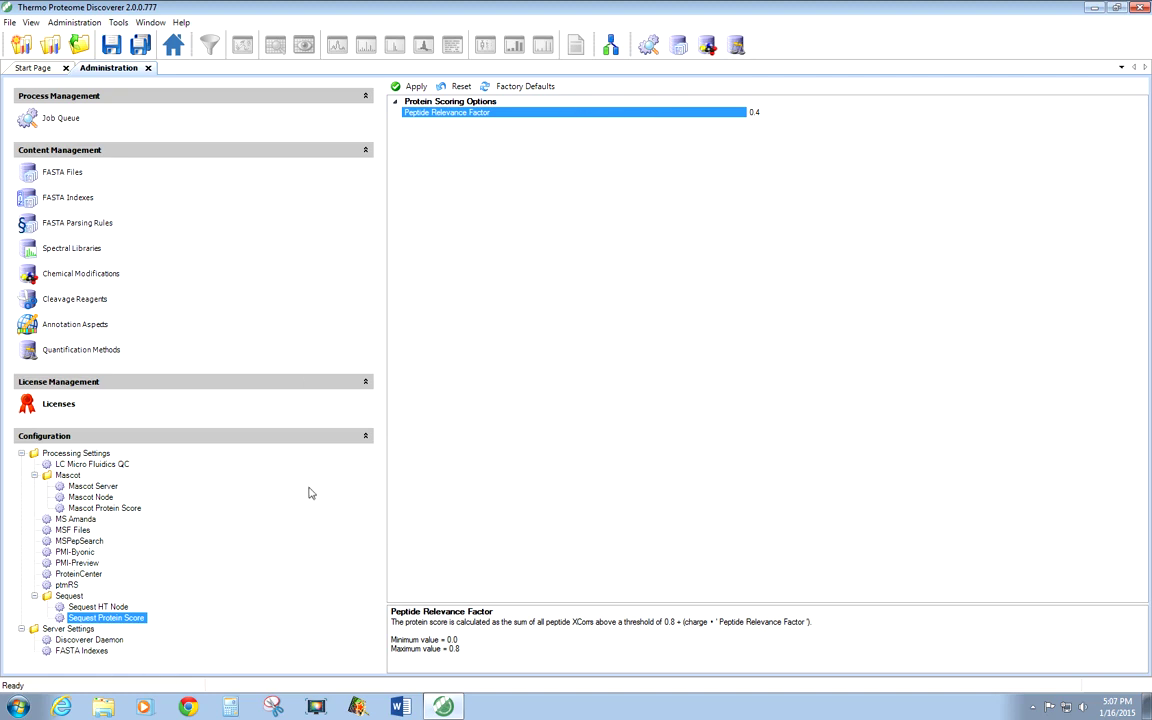
click(75, 641)
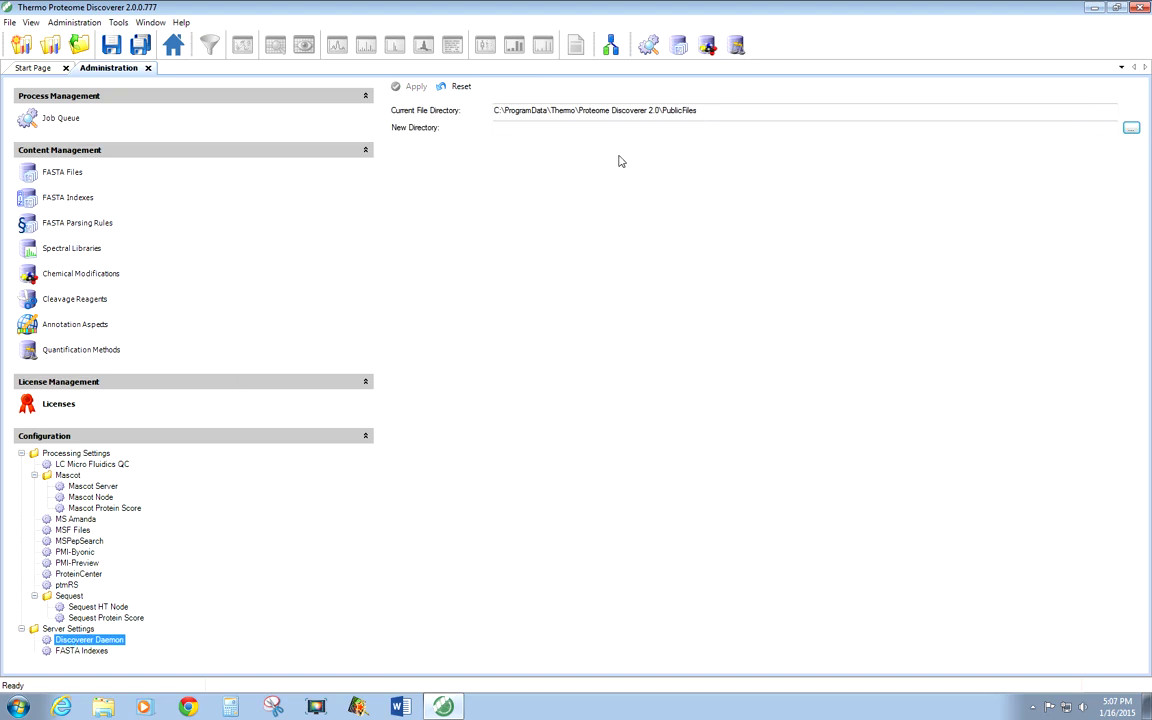
click(84, 651)
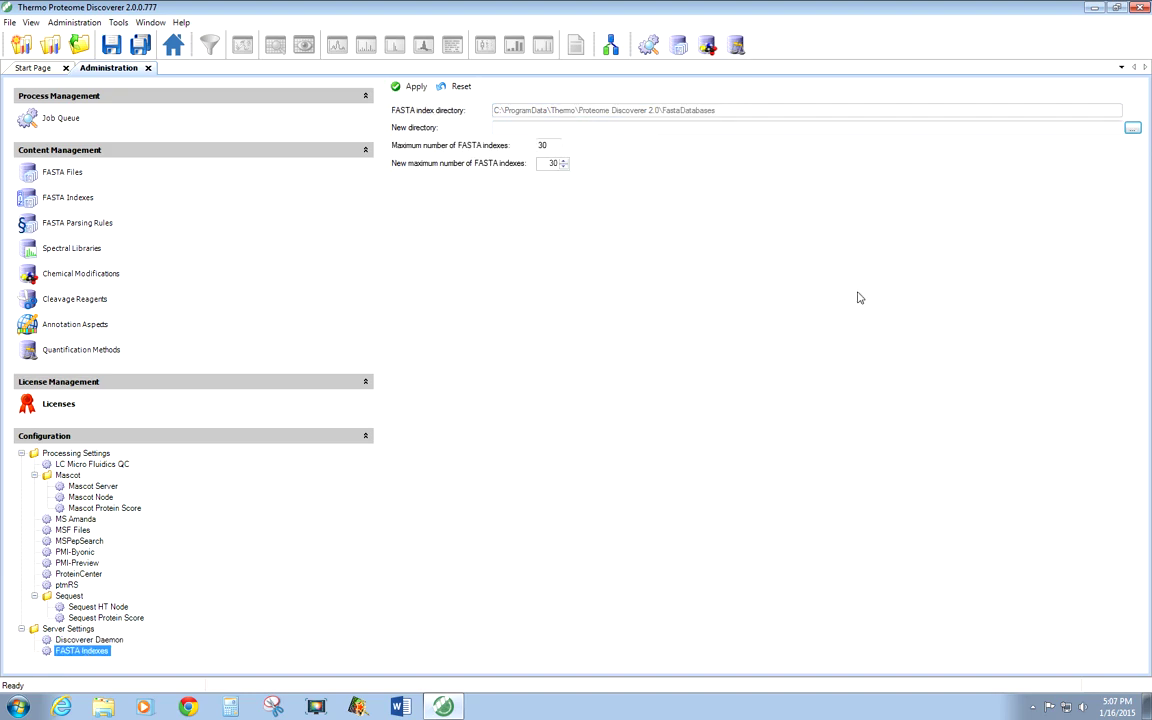